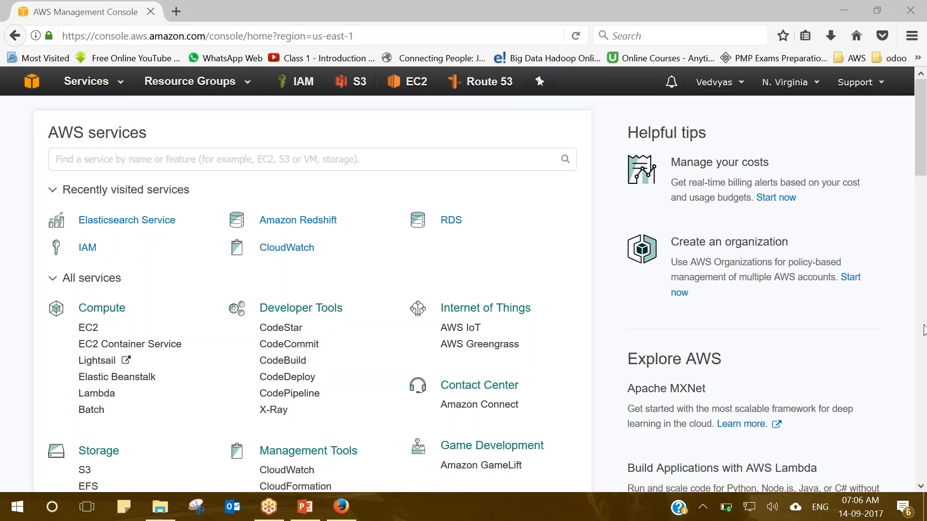
Find the VPC service through the search box and switch the region to EU (Ireland).
{"action": "left_click", "coordinate": [111, 91]}
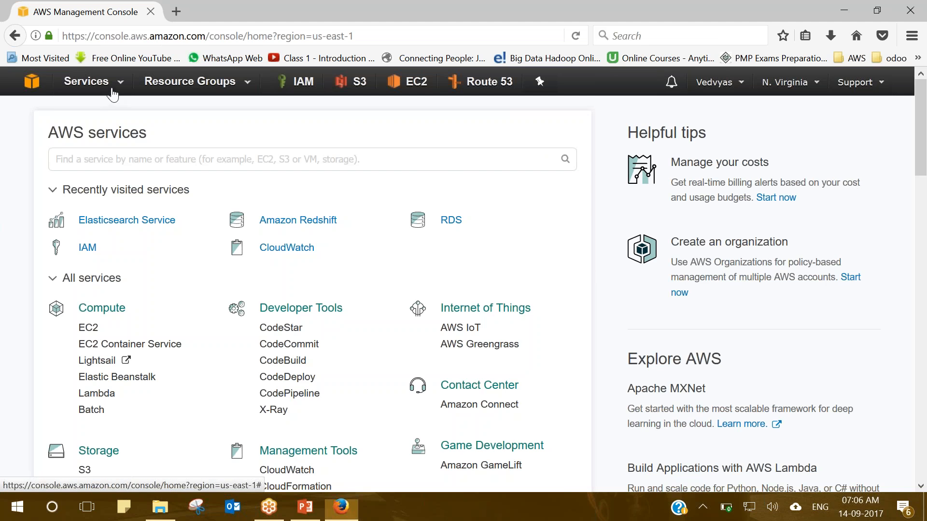
{"action": "left_click", "coordinate": [225, 147]}
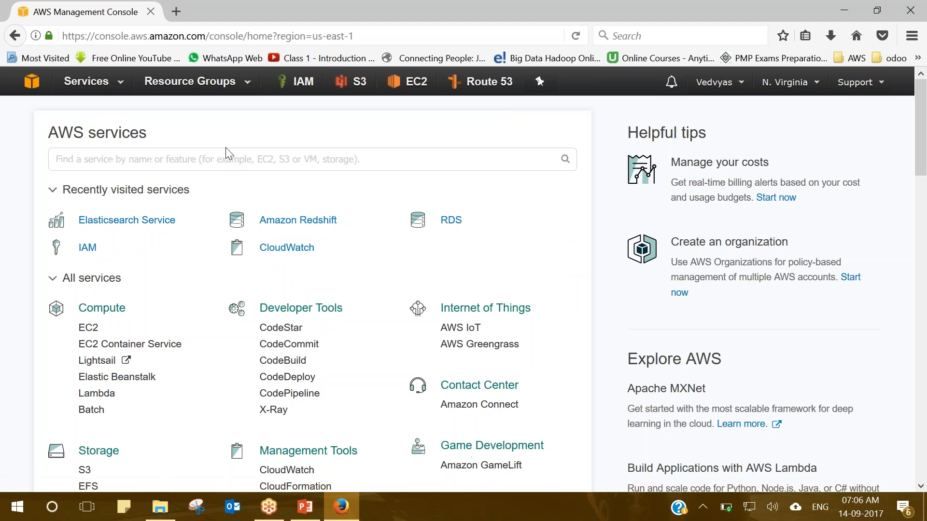
{"action": "left_click", "coordinate": [227, 159]}
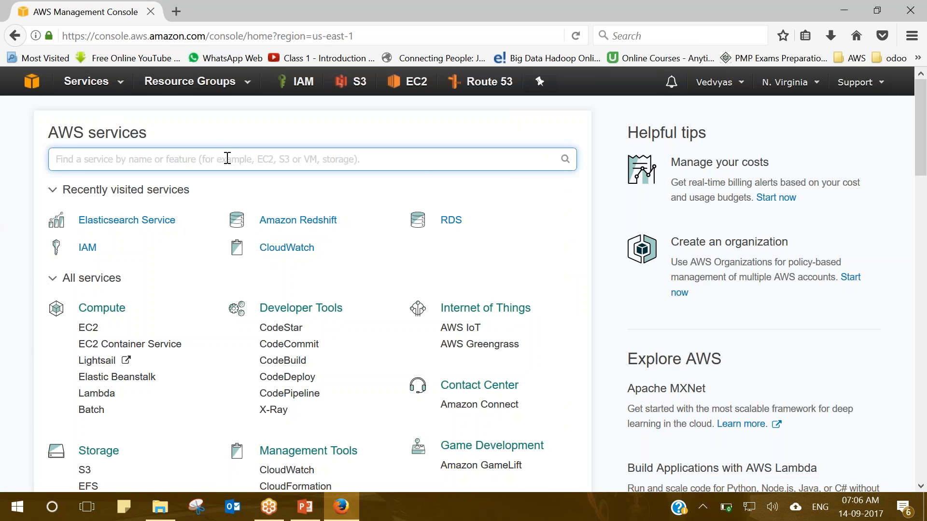
{"action": "type", "text": "VPC"}
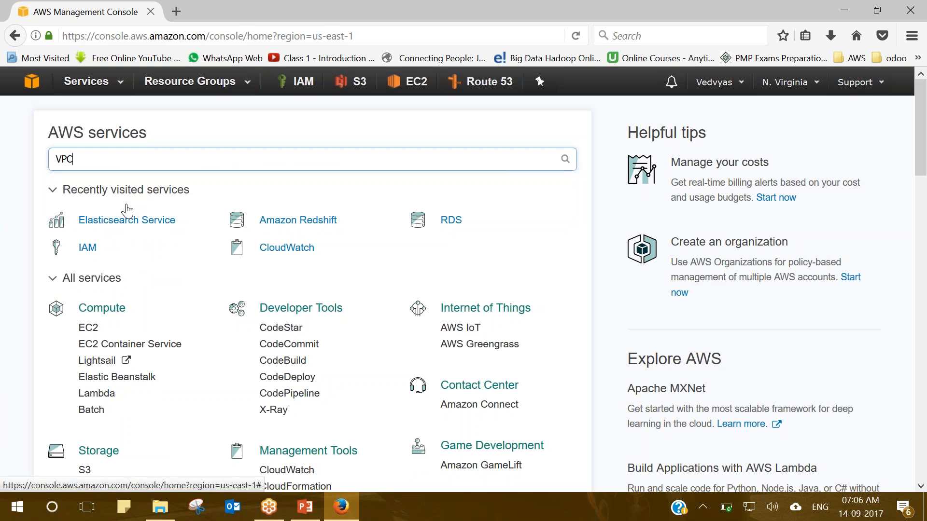
{"action": "key", "text": "Return"}
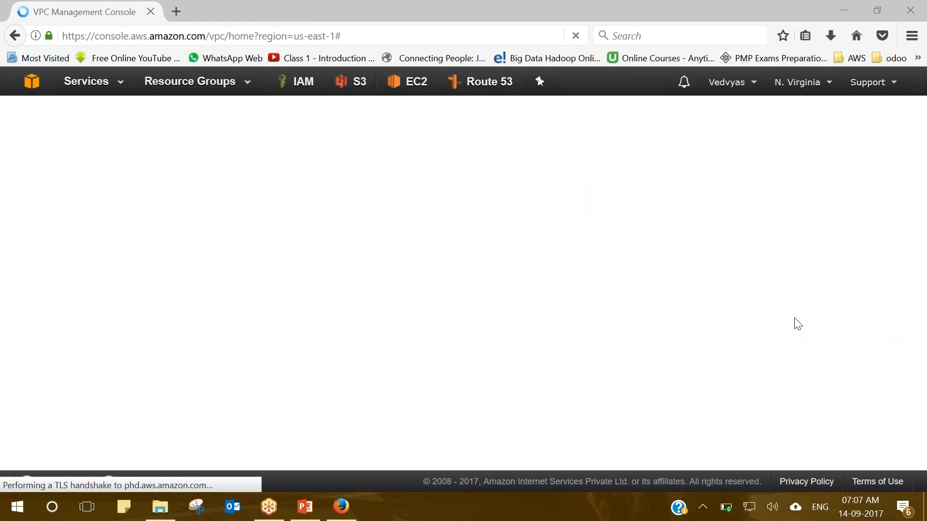
{"action": "left_click", "coordinate": [808, 91]}
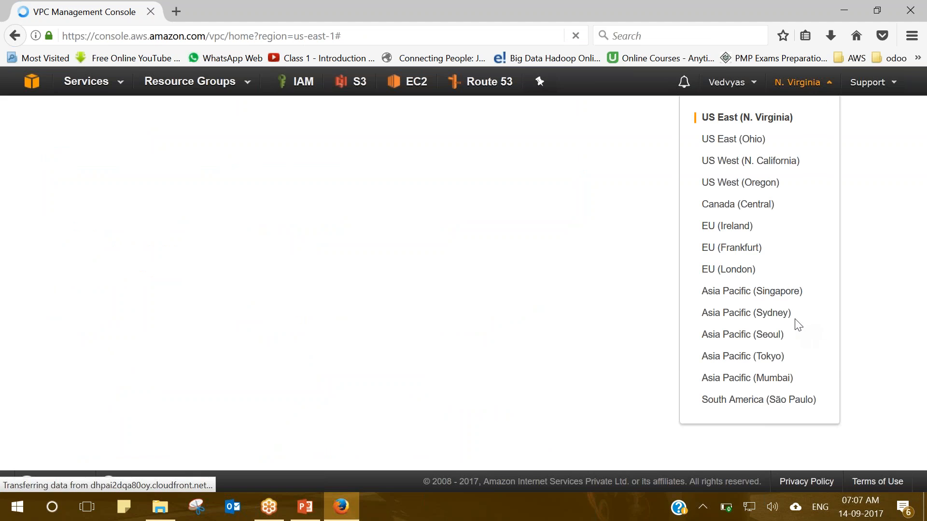
{"action": "left_click", "coordinate": [733, 230]}
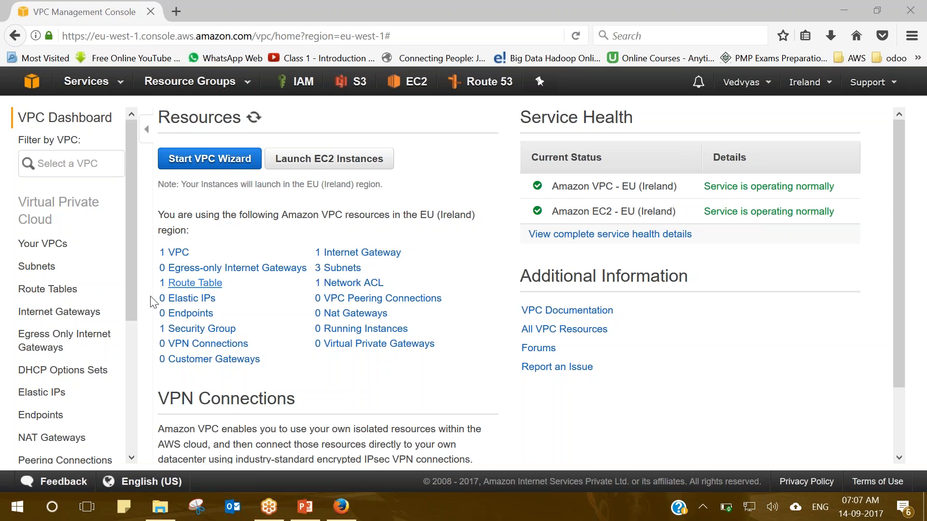
In Your VPCs, name the existing 172.31.0.0/16 VPC 'default'.
{"action": "left_click_drag", "start_coordinate": [131, 299], "coordinate": [130, 302]}
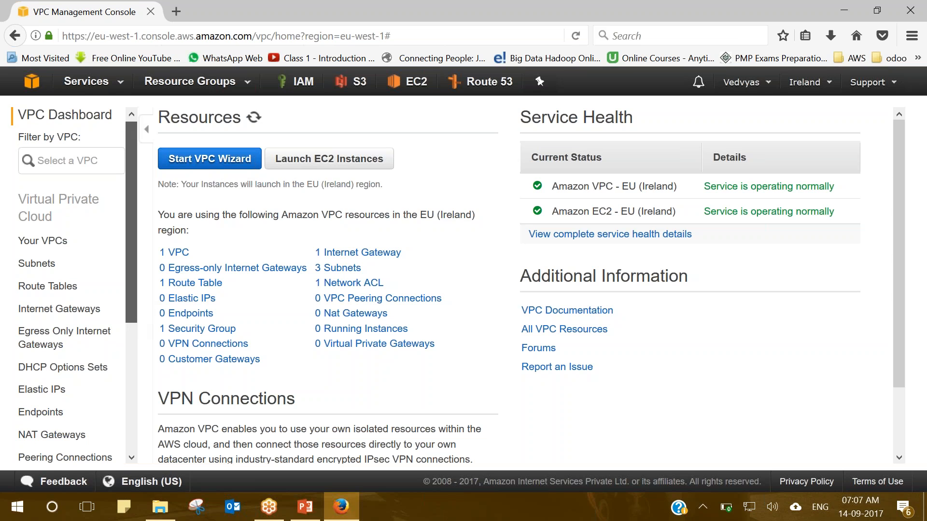
{"action": "left_click", "coordinate": [47, 244]}
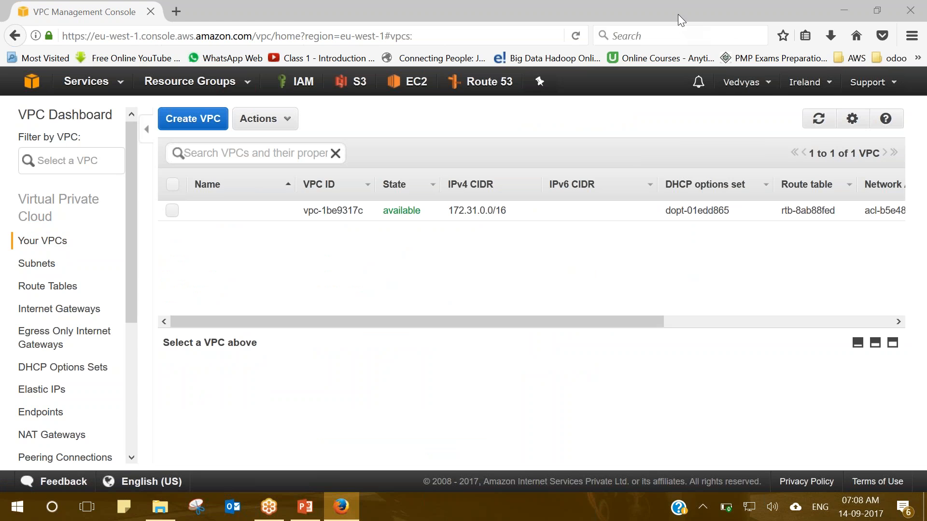
{"action": "left_click", "coordinate": [264, 220]}
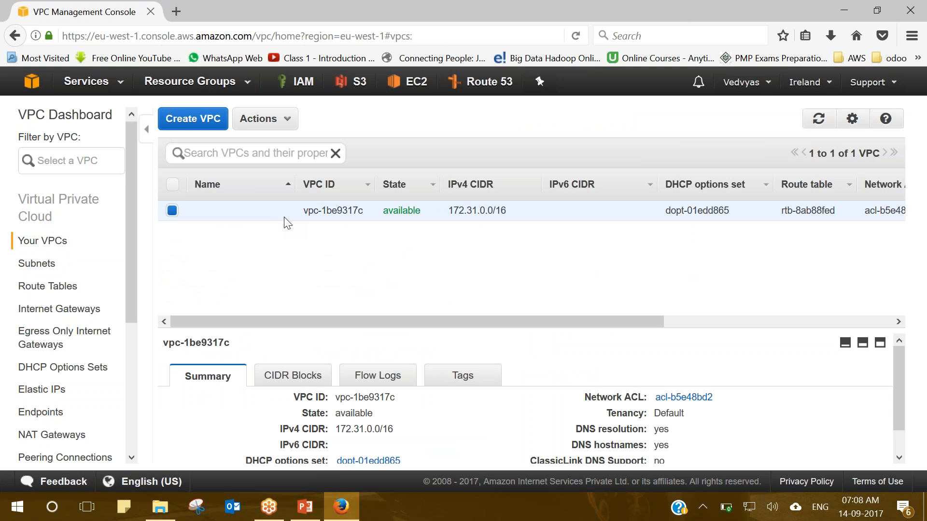
{"action": "left_click", "coordinate": [287, 213]}
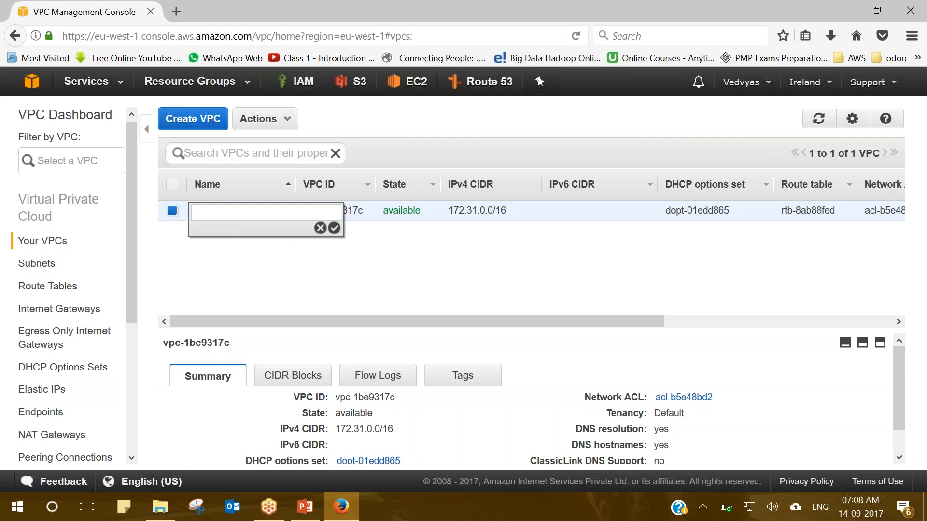
{"action": "type", "text": "default"}
{"action": "left_click", "coordinate": [333, 229]}
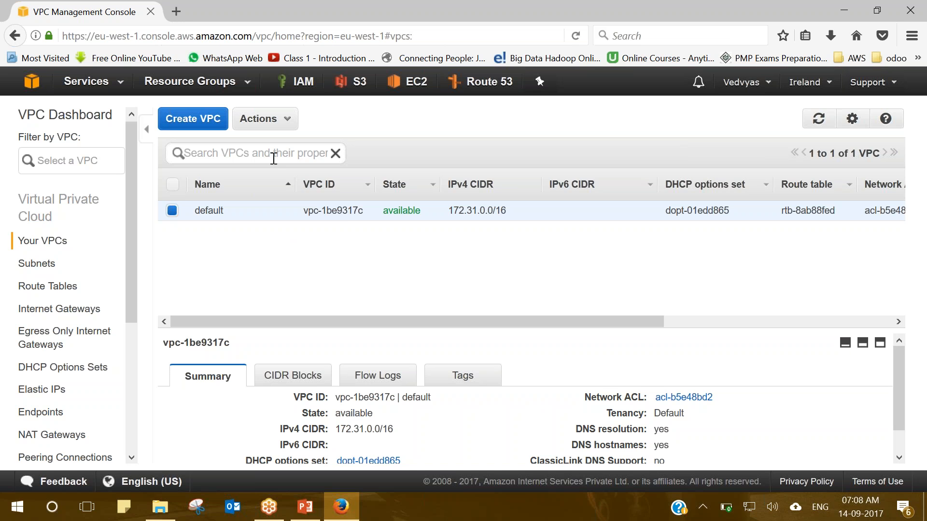
Create a VPC with Name tag demo_10 and IPv4 CIDR 10.0.0.0/16.
{"action": "left_click", "coordinate": [193, 122]}
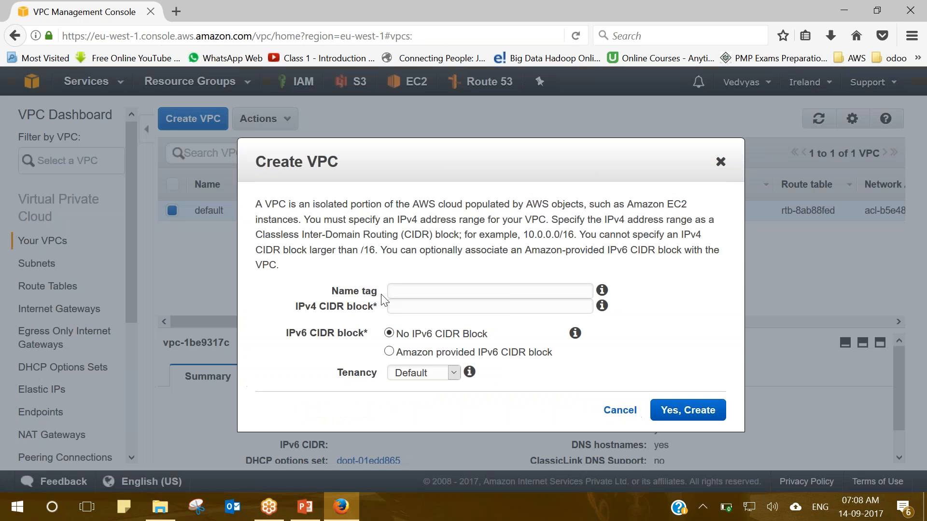
{"action": "left_click", "coordinate": [430, 288]}
{"action": "type", "text": "demmo10"}
{"action": "key", "text": "BackSpace"}
{"action": "key", "text": "BackSpace"}
{"action": "key", "text": "BackSpace"}
{"action": "key", "text": "BackSpace"}
{"action": "type", "text": "o_10"}
{"action": "left_click", "coordinate": [542, 306]}
{"action": "type", "text": "10.0.0.0/16"}
{"action": "left_click", "coordinate": [706, 416]}
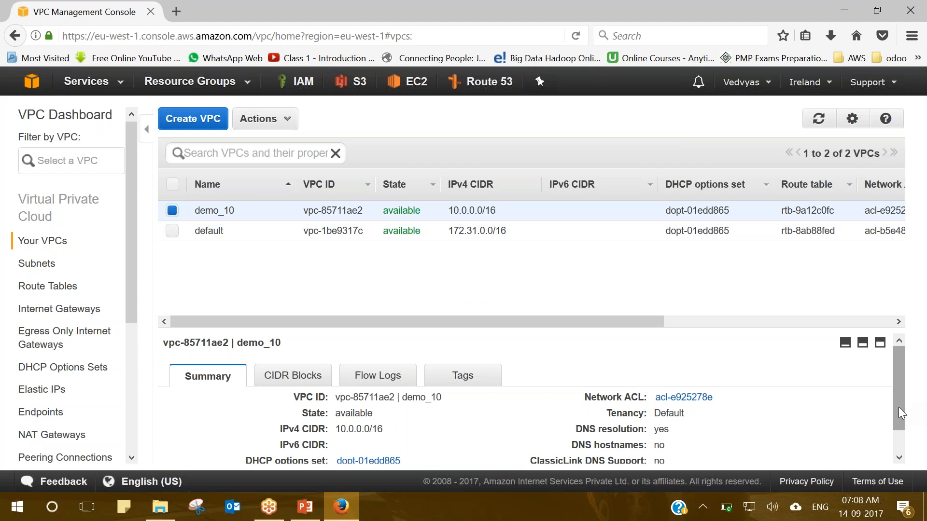
{"action": "left_click_drag", "start_coordinate": [899, 407], "coordinate": [899, 451]}
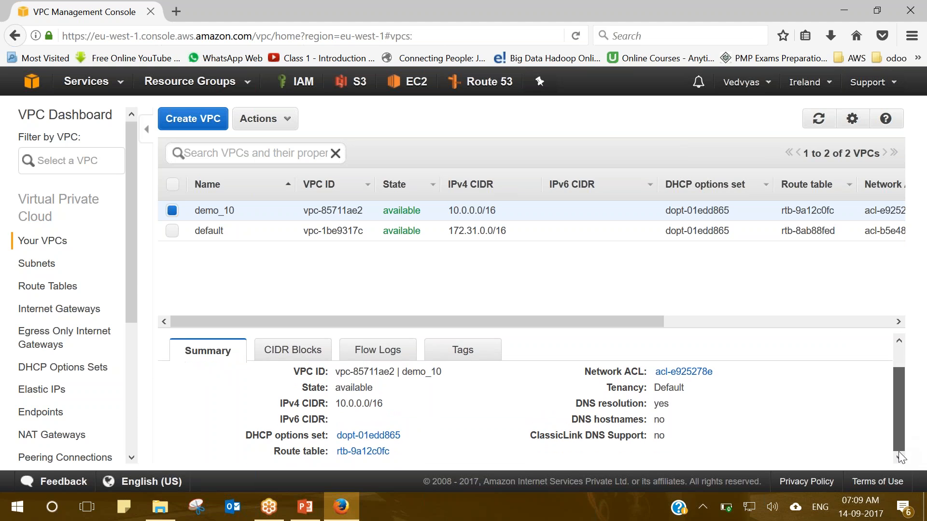
In Route Tables, name the default VPC's route table default_route_table.
{"action": "left_click", "coordinate": [54, 289]}
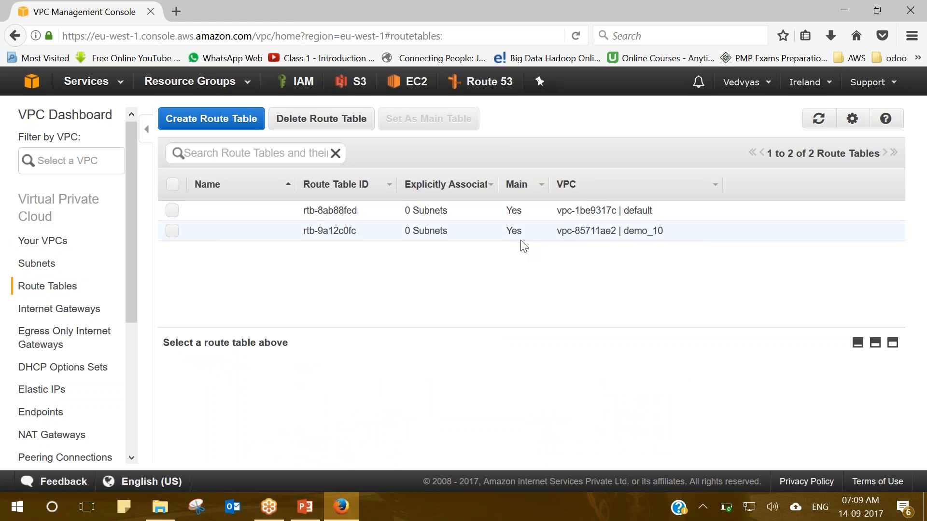
{"action": "left_click", "coordinate": [281, 216]}
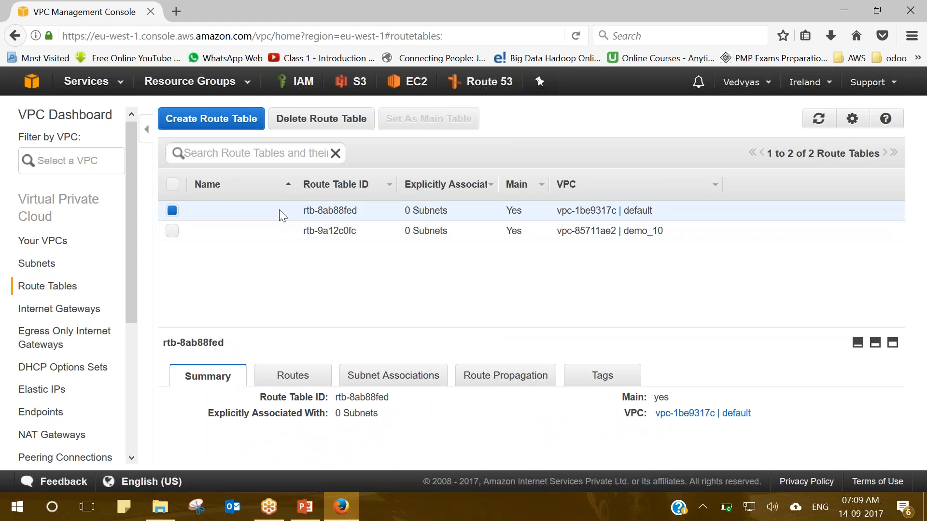
{"action": "left_click", "coordinate": [263, 217]}
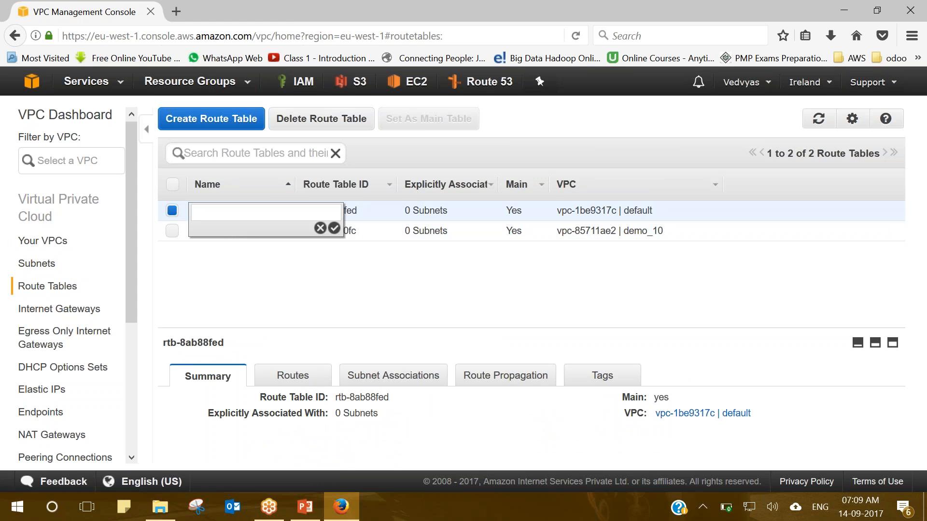
{"action": "type", "text": "default_route_table"}
{"action": "left_click", "coordinate": [335, 228]}
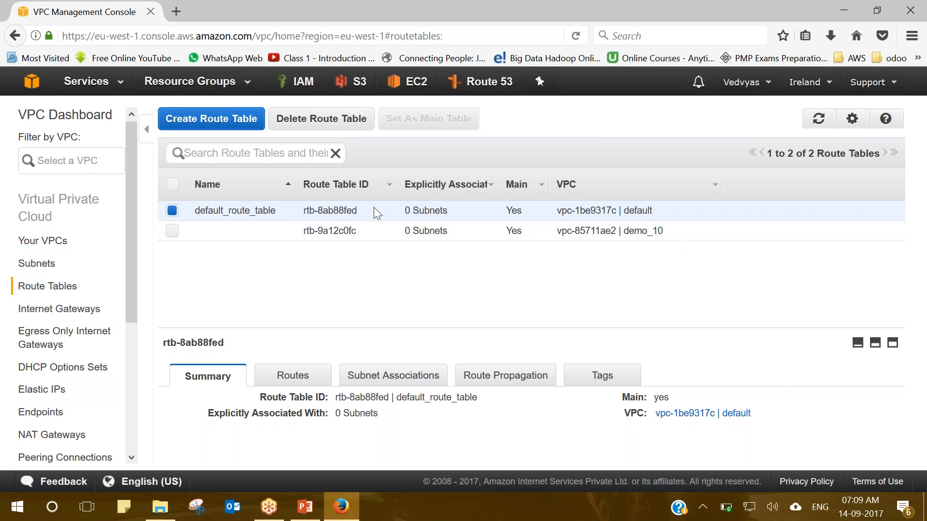
Name the demo_10 VPC's route table demo_10_route_table.
{"action": "left_click", "coordinate": [270, 234]}
{"action": "type", "text": "demo_01"}
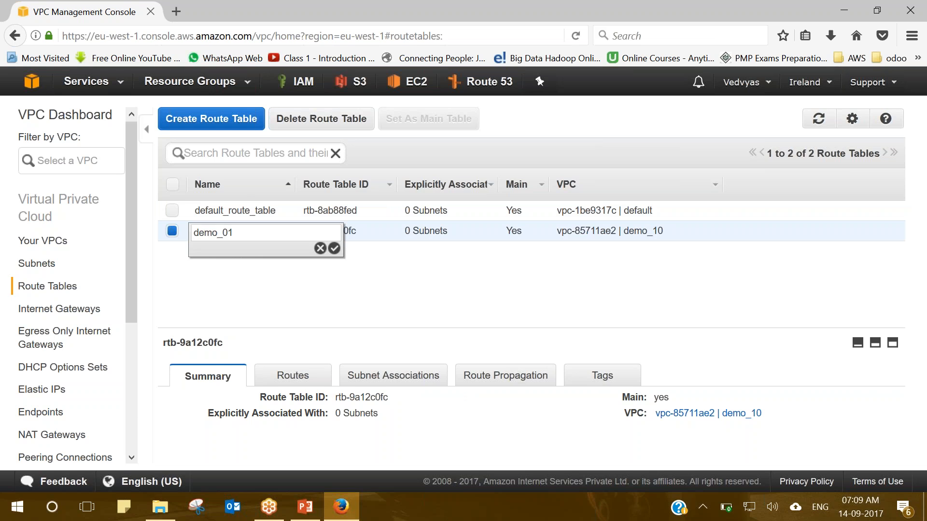
{"action": "key", "text": "BackSpace"}
{"action": "key", "text": "BackSpace"}
{"action": "type", "text": "10_route_table"}
{"action": "key", "text": "Return"}
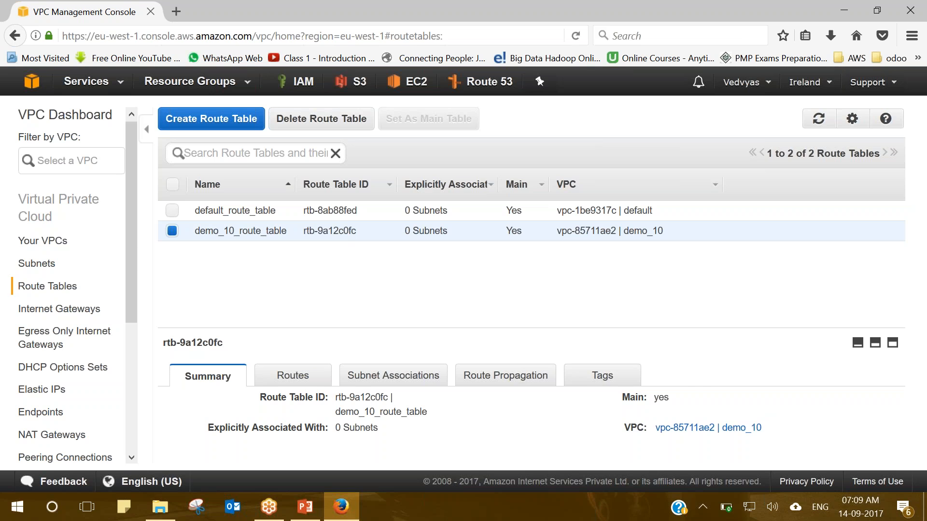
Review demo_10_route_table's only route, 10.0.0.0/16 to local, then collapse the details pane.
{"action": "left_click", "coordinate": [294, 379]}
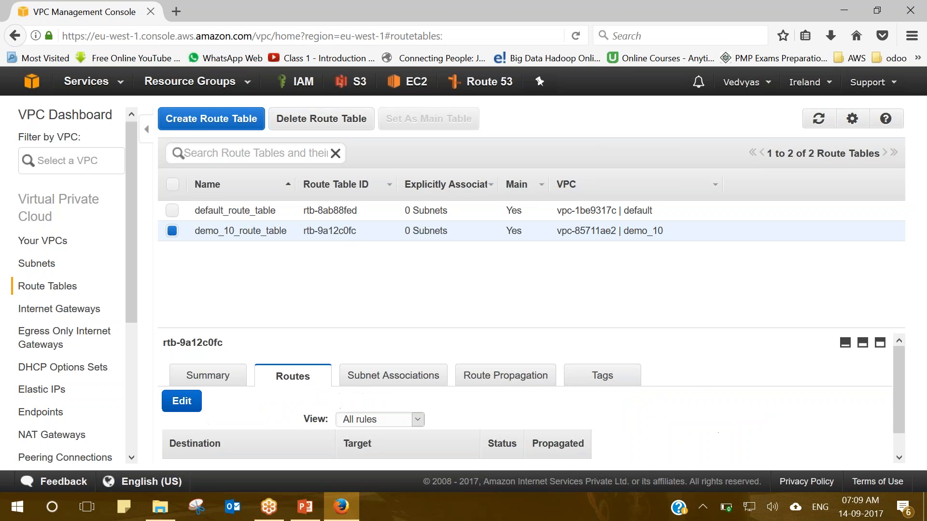
{"action": "left_click", "coordinate": [885, 344]}
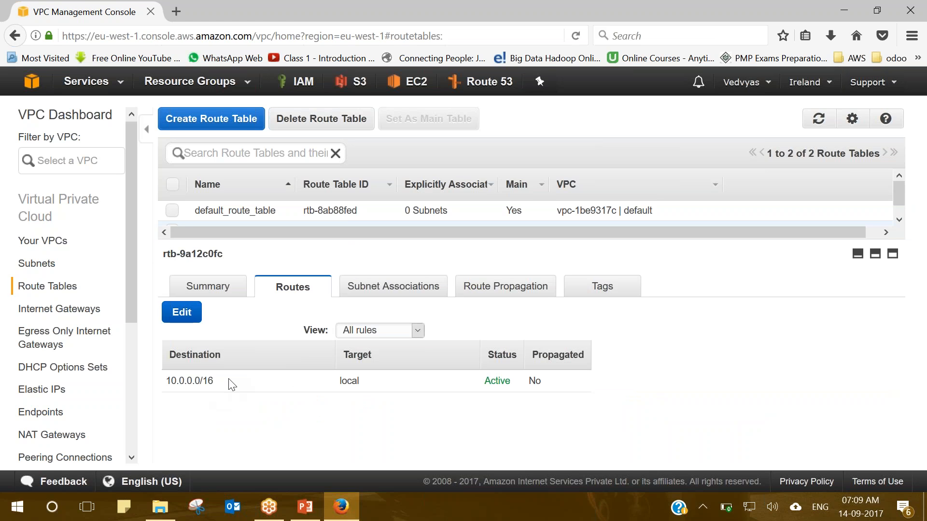
{"action": "left_click_drag", "start_coordinate": [164, 385], "coordinate": [565, 391]}
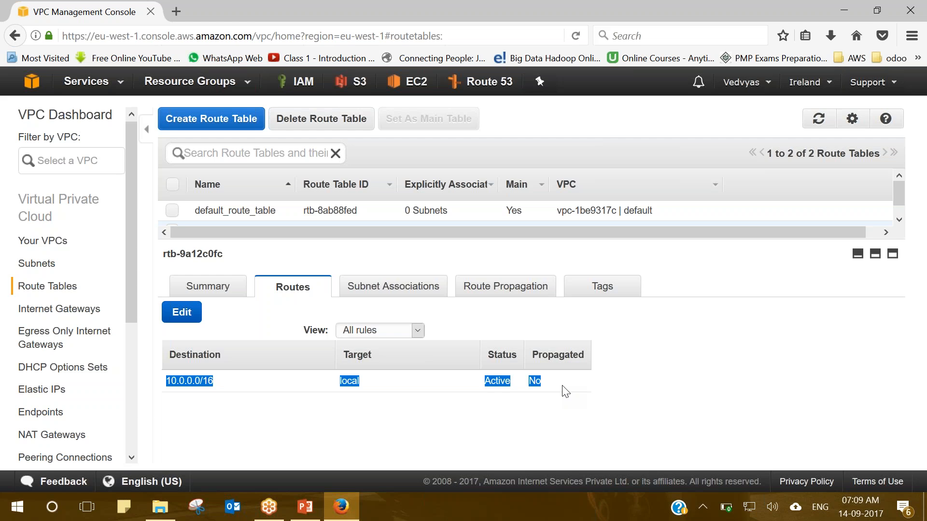
{"action": "left_click", "coordinate": [566, 393]}
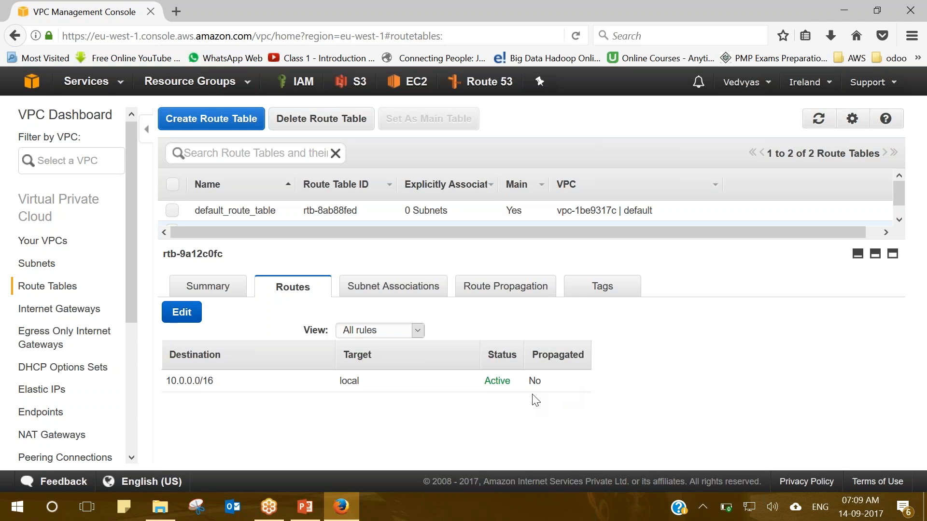
{"action": "left_click_drag", "start_coordinate": [166, 382], "coordinate": [213, 379]}
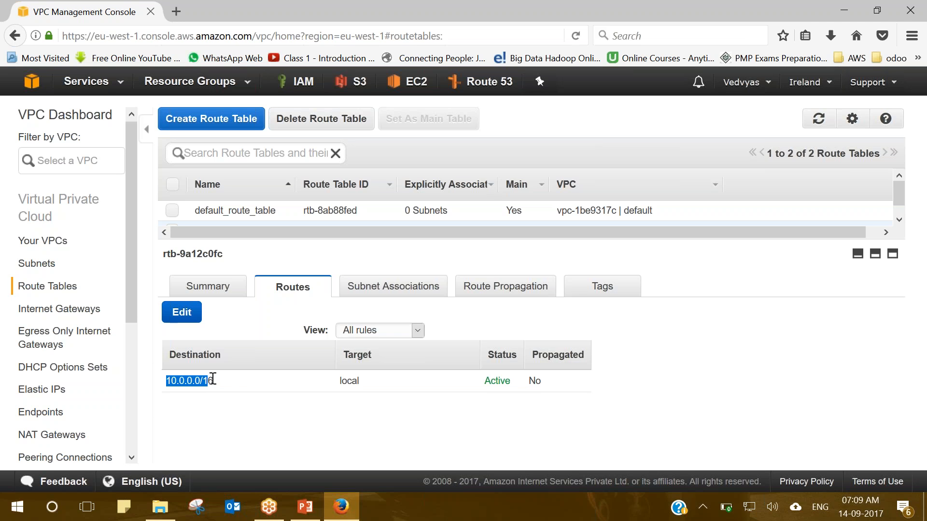
{"action": "left_click", "coordinate": [223, 387]}
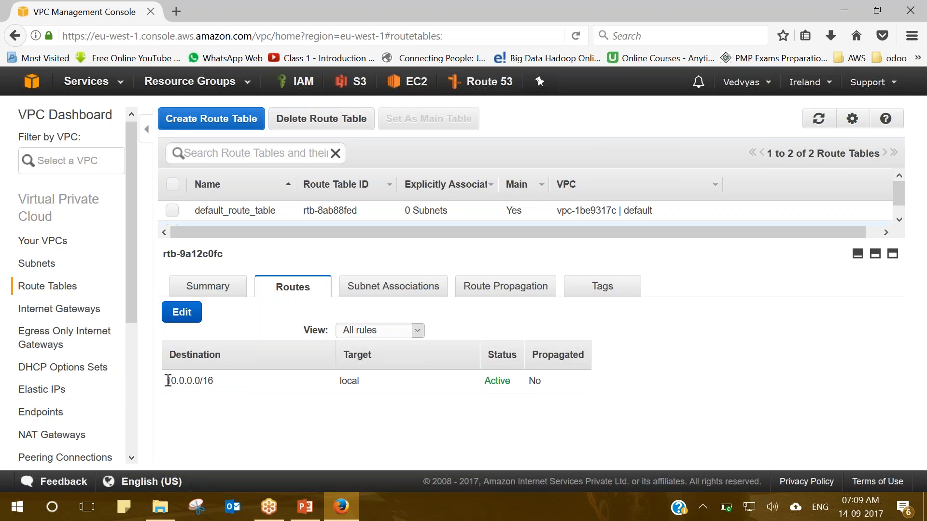
{"action": "mouse_move", "coordinate": [168, 381]}
{"action": "left_mouse_down"}
{"action": "mouse_move", "coordinate": [213, 381]}
{"action": "mouse_move", "coordinate": [164, 383]}
{"action": "left_mouse_up"}
{"action": "left_click", "coordinate": [219, 385]}
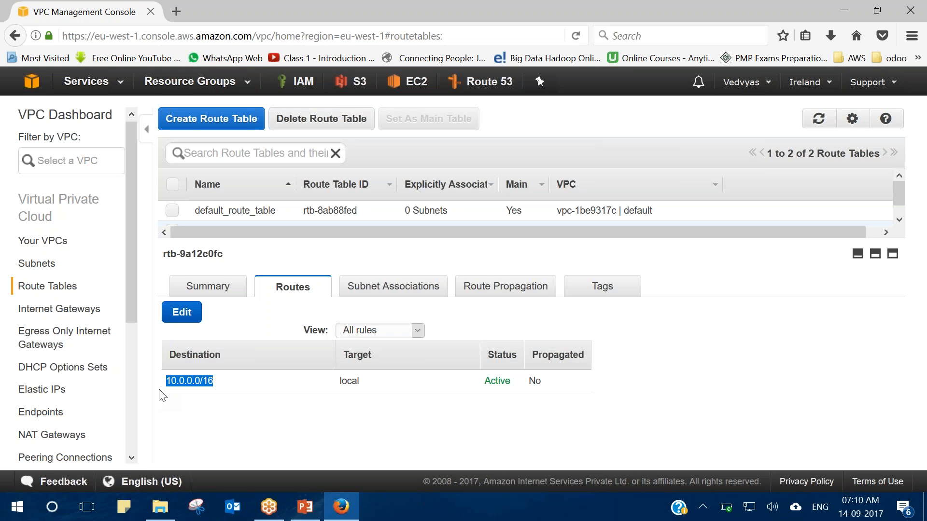
{"action": "left_click_drag", "start_coordinate": [339, 381], "coordinate": [369, 387]}
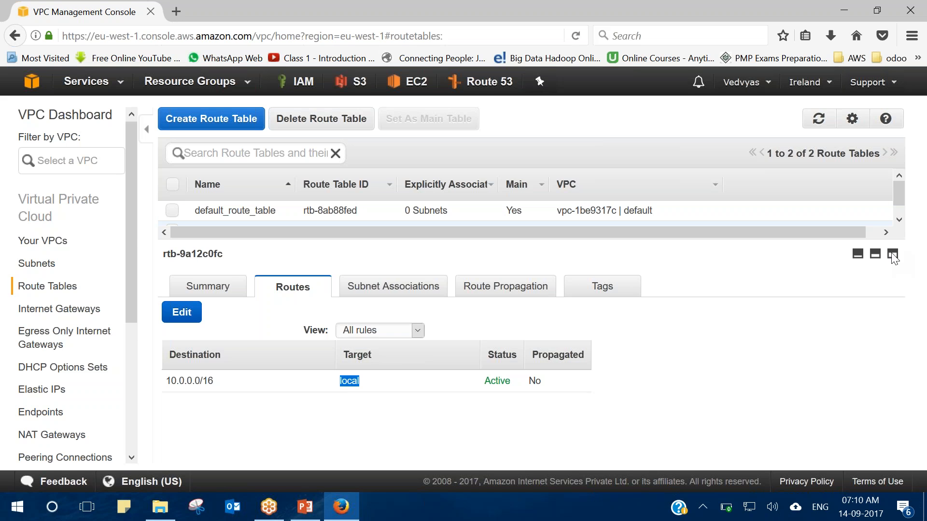
{"action": "left_click", "coordinate": [858, 254]}
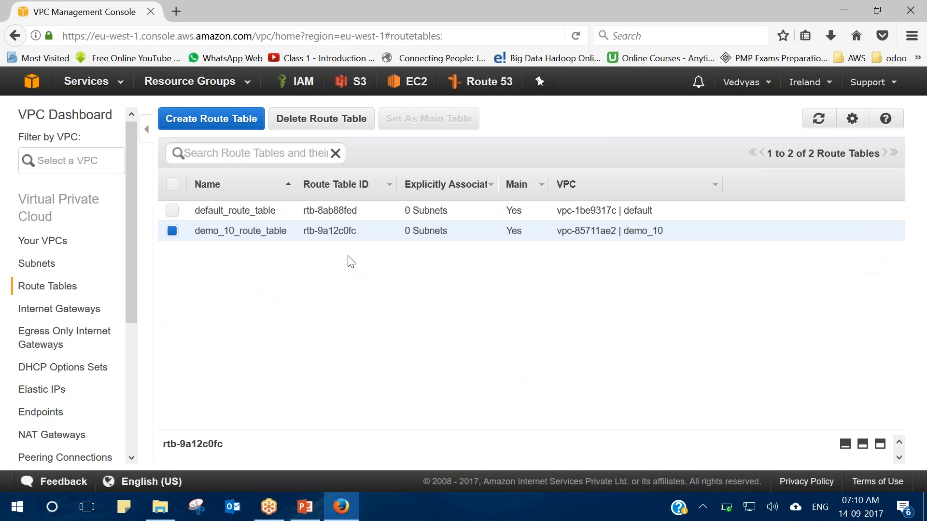
In Subnets, name the three default-VPC subnets deafult_01, default_02 and default_03.
{"action": "left_click", "coordinate": [38, 268]}
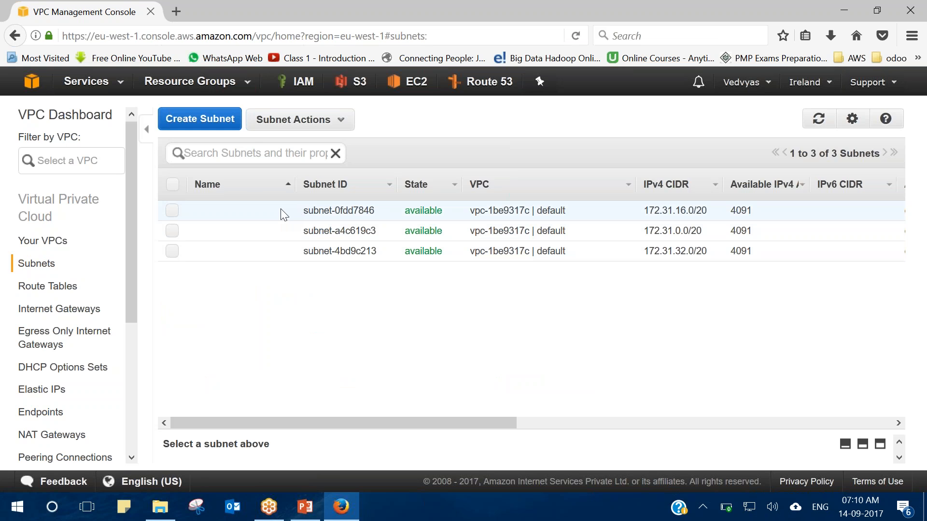
{"action": "left_click", "coordinate": [281, 213]}
{"action": "left_click", "coordinate": [281, 212]}
{"action": "type", "text": "deafult "}
{"action": "type", "text": "01"}
{"action": "left_click", "coordinate": [334, 229]}
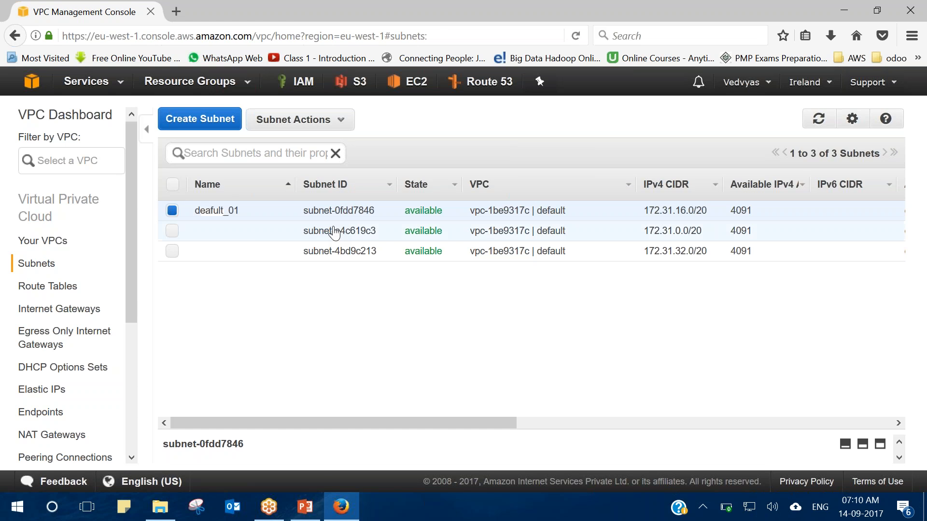
{"action": "left_click", "coordinate": [253, 234]}
{"action": "type", "text": "default_02"}
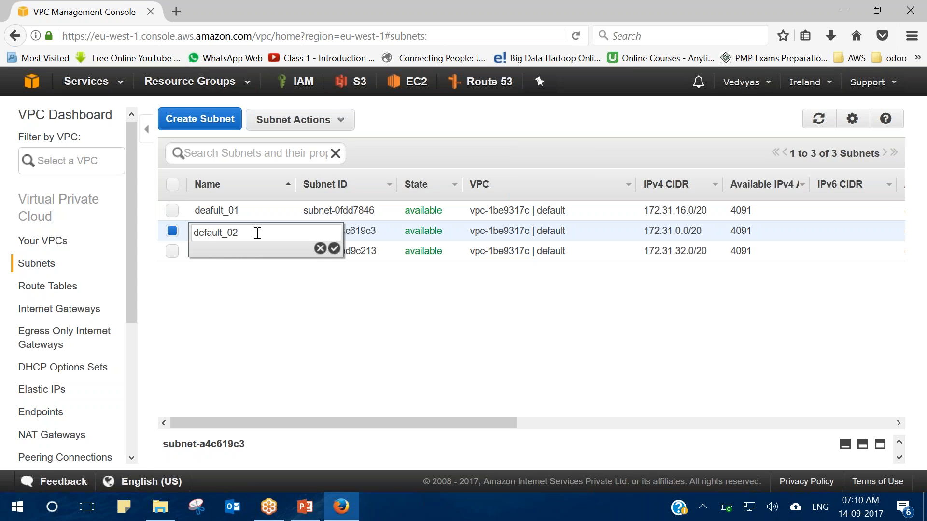
{"action": "left_click", "coordinate": [334, 248]}
{"action": "left_click", "coordinate": [260, 253]}
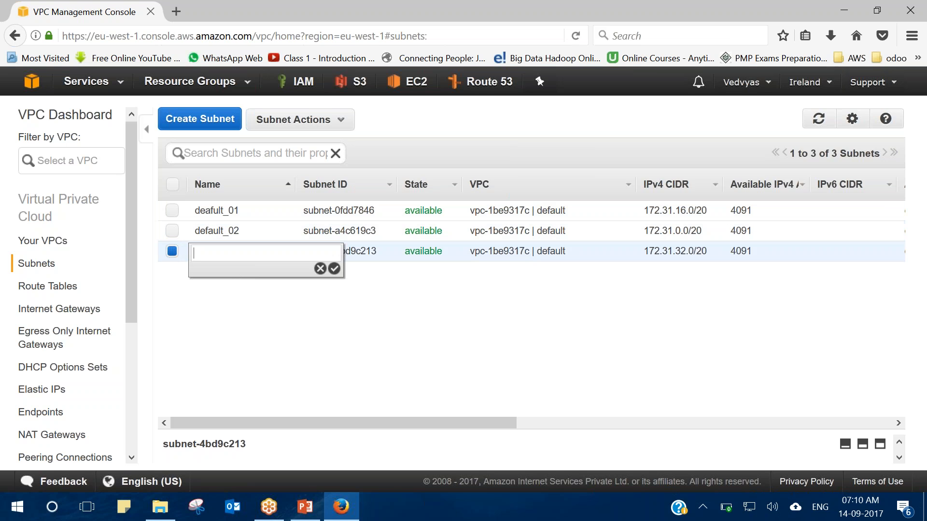
{"action": "type", "text": "default_03"}
{"action": "left_click", "coordinate": [334, 269]}
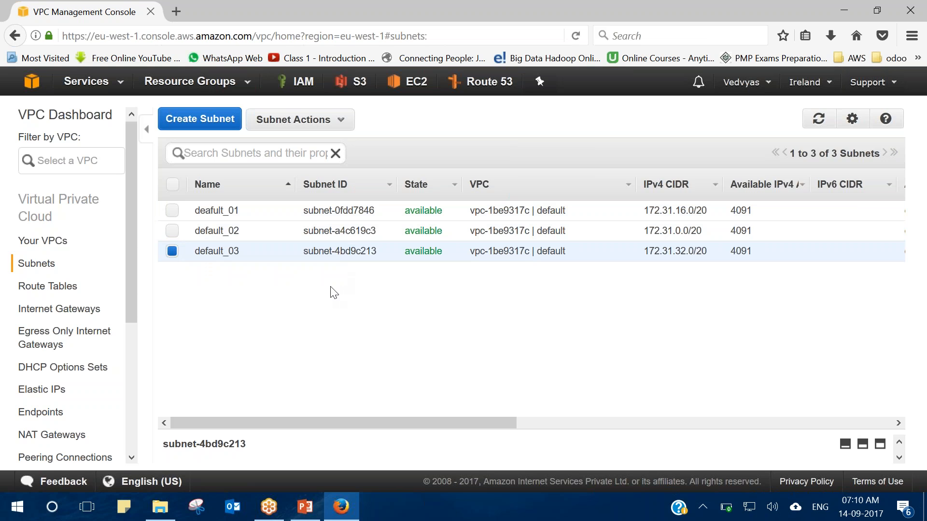
Begin a subnet named subnet_01 in VPC demo_10, entering the partial CIDR 10.0.0.
{"action": "left_click", "coordinate": [217, 120]}
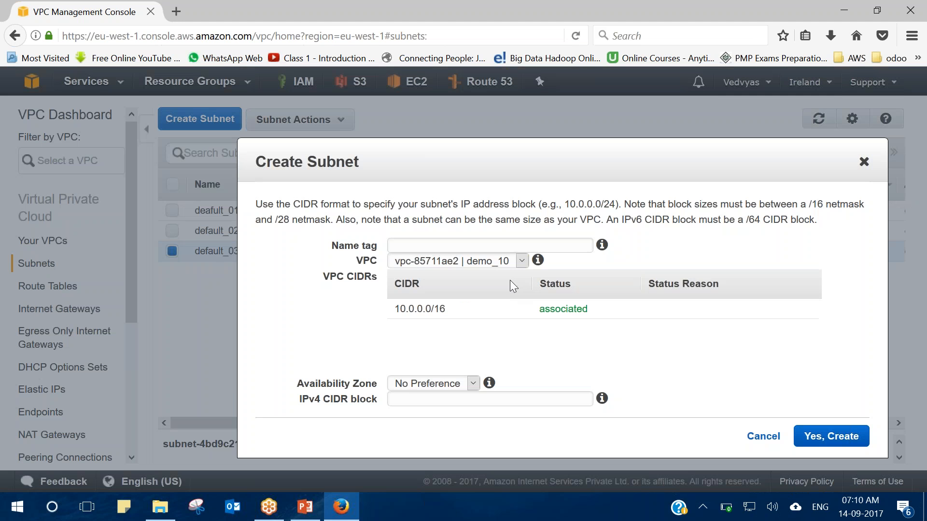
{"action": "left_click", "coordinate": [447, 247]}
{"action": "type", "text": "demo_10"}
{"action": "type", "text": "_"}
{"action": "key", "text": "BackSpace"}
{"action": "key", "text": "BackSpace"}
{"action": "key", "text": "BackSpace"}
{"action": "key", "text": "BackSpace"}
{"action": "key", "text": "BackSpace"}
{"action": "key", "text": "BackSpace"}
{"action": "key", "text": "BackSpace"}
{"action": "key", "text": "BackSpace"}
{"action": "type", "text": "subnet_01"}
{"action": "left_click", "coordinate": [508, 265]}
{"action": "left_click", "coordinate": [482, 277]}
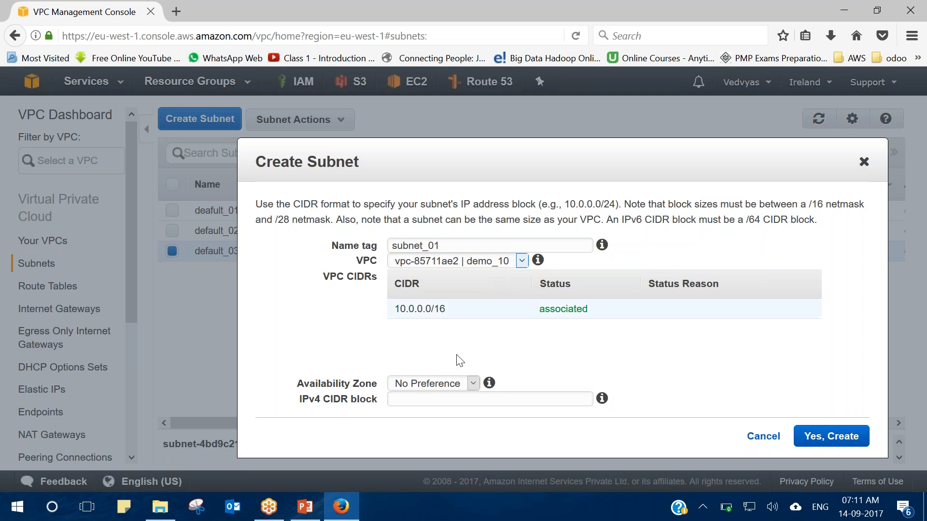
{"action": "left_click", "coordinate": [443, 393]}
{"action": "type", "text": "10.0.0"}
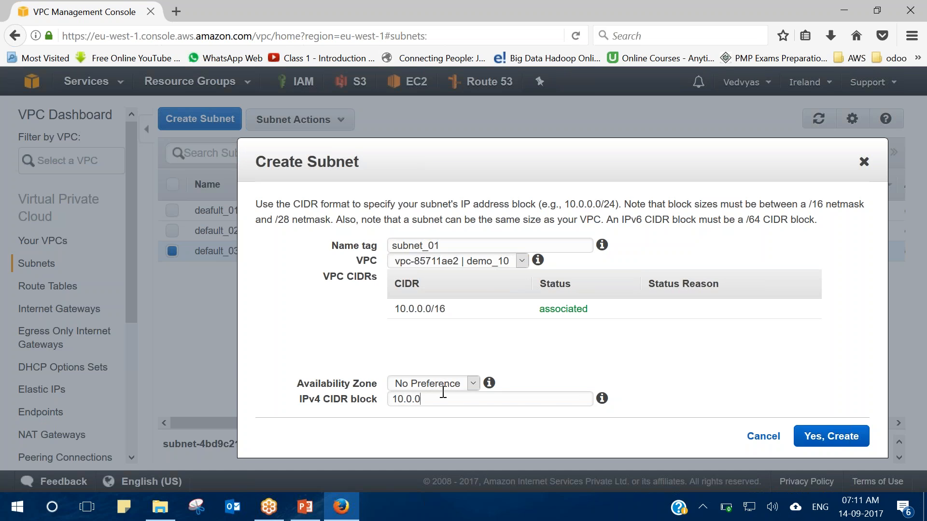
{"action": "left_click_drag", "start_coordinate": [445, 309], "coordinate": [392, 312]}
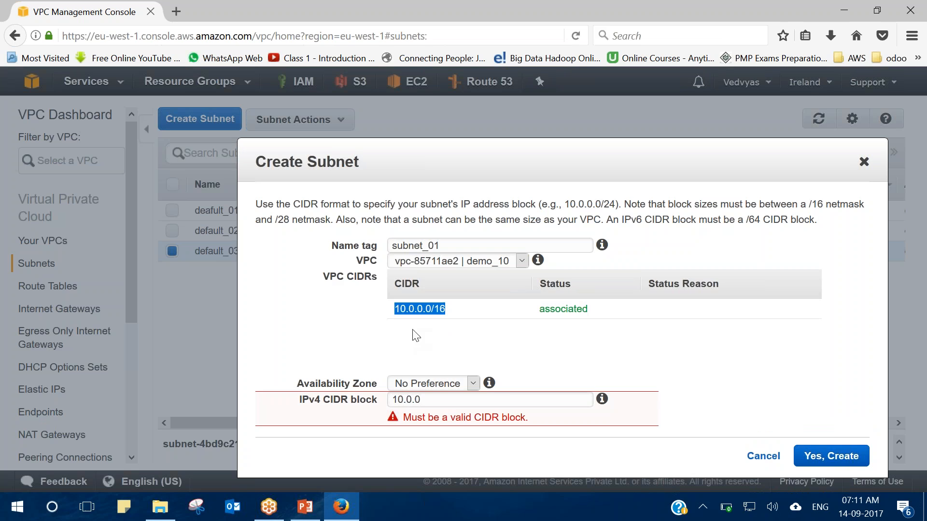
Dismiss the battery warning and complete the subnet's IPv4 CIDR block as 10.0.0.0/24.
{"action": "left_click", "coordinate": [870, 15]}
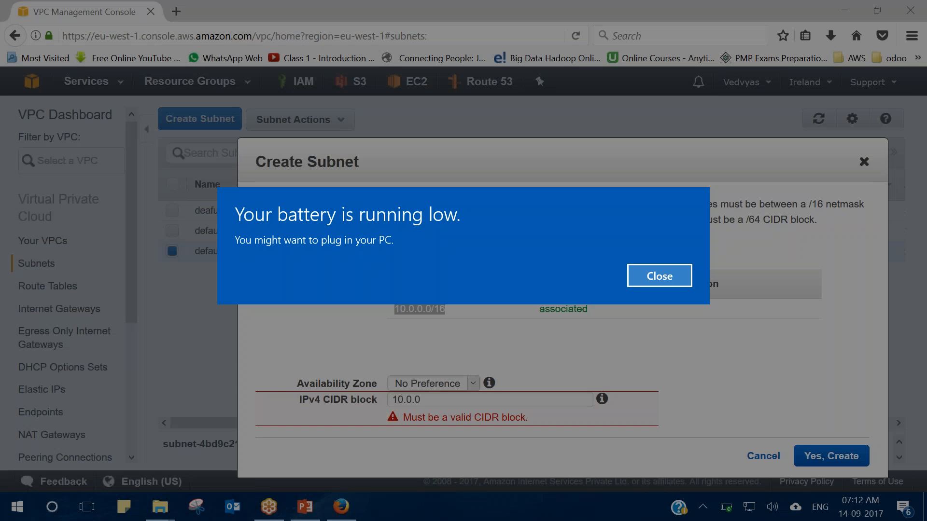
{"action": "left_click", "coordinate": [658, 274]}
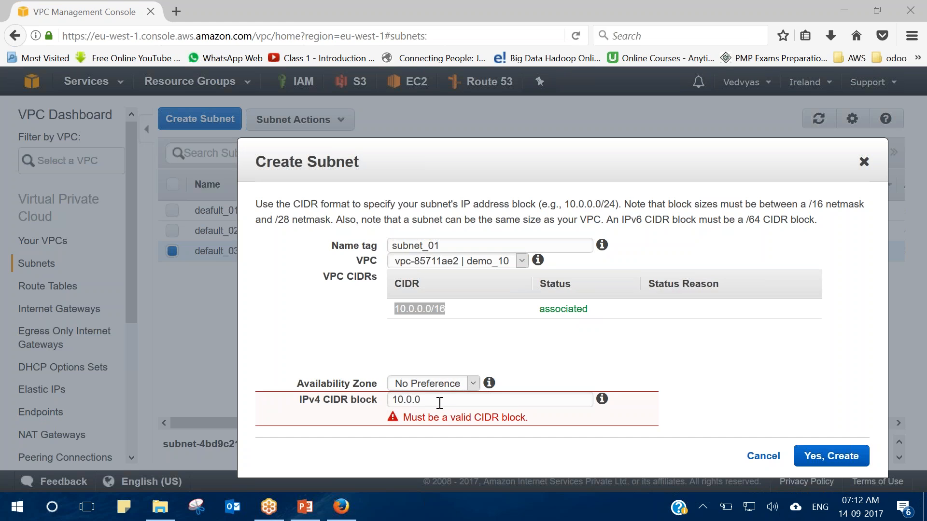
{"action": "left_click", "coordinate": [440, 403]}
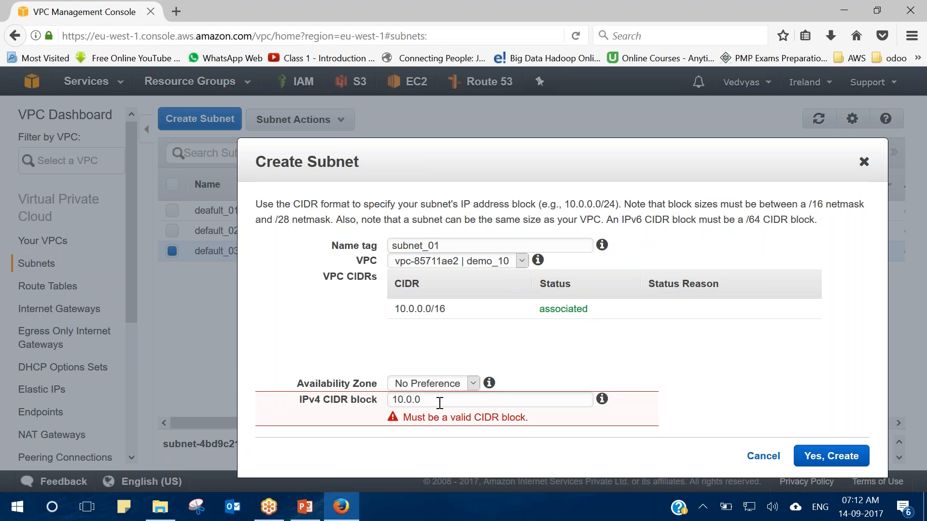
{"action": "type", "text": ".0/24"}
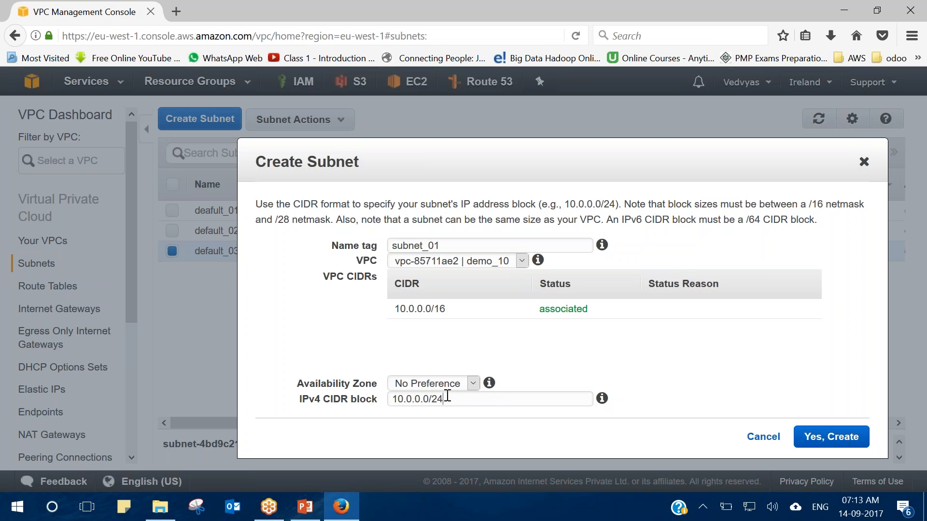
{"action": "key", "text": "BackSpace"}
{"action": "key", "text": "BackSpace"}
{"action": "type", "text": "16"}
{"action": "left_click_drag", "start_coordinate": [451, 399], "coordinate": [380, 400]}
{"action": "left_click_drag", "start_coordinate": [447, 309], "coordinate": [397, 309]}
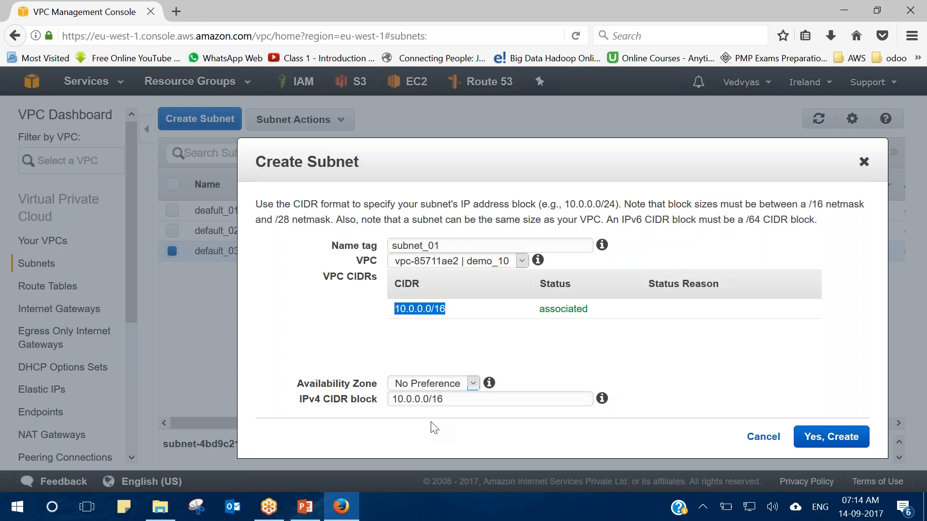
{"action": "left_click_drag", "start_coordinate": [443, 400], "coordinate": [395, 405]}
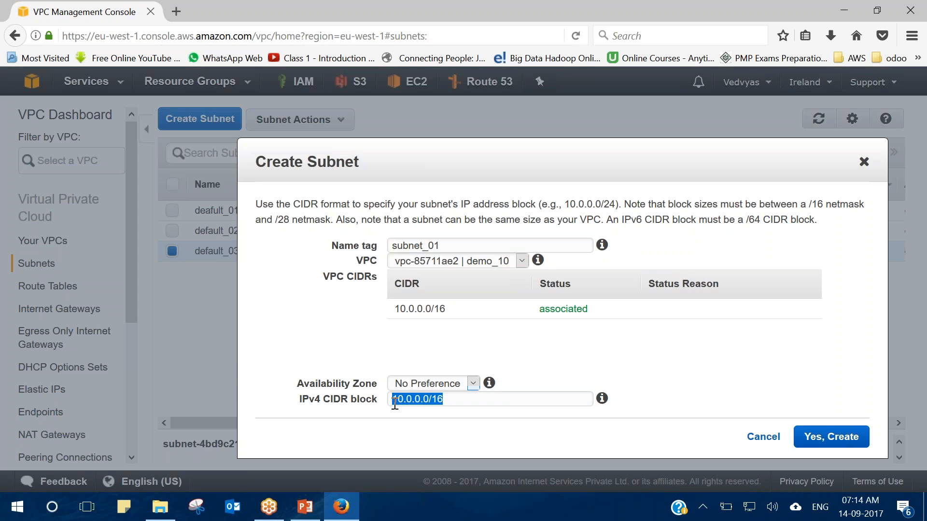
{"action": "left_click", "coordinate": [449, 314]}
{"action": "left_click_drag", "start_coordinate": [449, 314], "coordinate": [395, 312]}
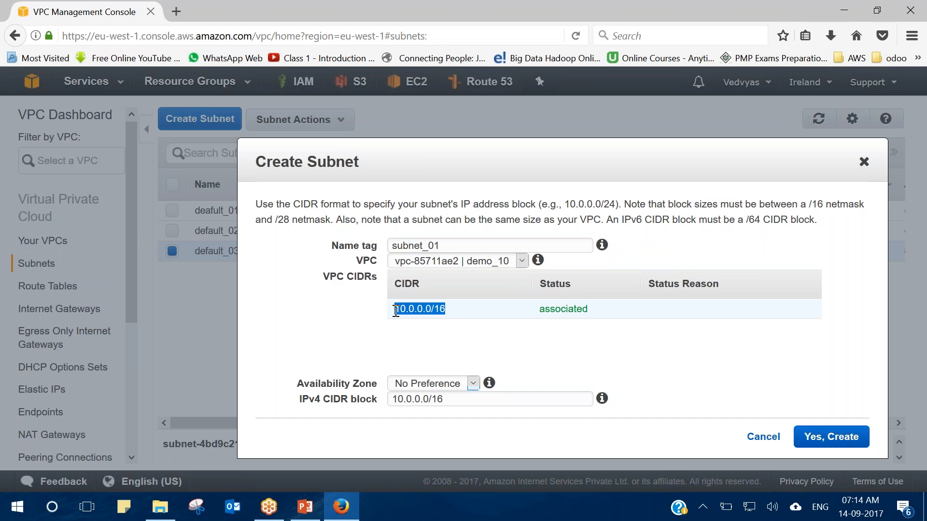
{"action": "left_click", "coordinate": [449, 400]}
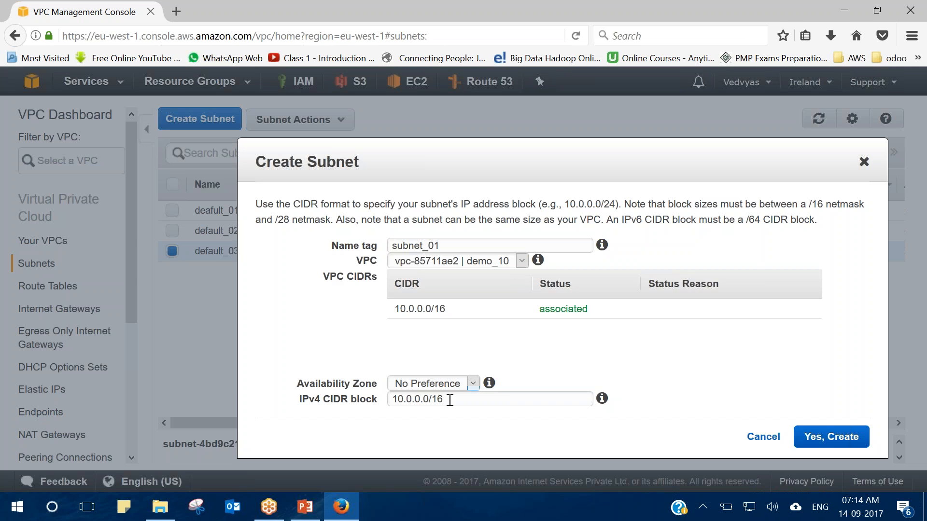
{"action": "key", "text": "BackSpace"}
{"action": "key", "text": "BackSpace"}
{"action": "type", "text": "20"}
{"action": "key", "text": "BackSpace"}
{"action": "type", "text": "4"}
{"action": "double_click", "coordinate": [418, 399]}
{"action": "left_click", "coordinate": [420, 400]}
{"action": "left_click_drag", "start_coordinate": [421, 401], "coordinate": [393, 400]}
{"action": "left_click_drag", "start_coordinate": [423, 400], "coordinate": [428, 400]}
{"action": "left_click", "coordinate": [534, 363]}
{"action": "left_click_drag", "start_coordinate": [421, 399], "coordinate": [418, 400]}
{"action": "left_click", "coordinate": [421, 400]}
{"action": "key", "text": "BackSpace"}
{"action": "type", "text": "11"}
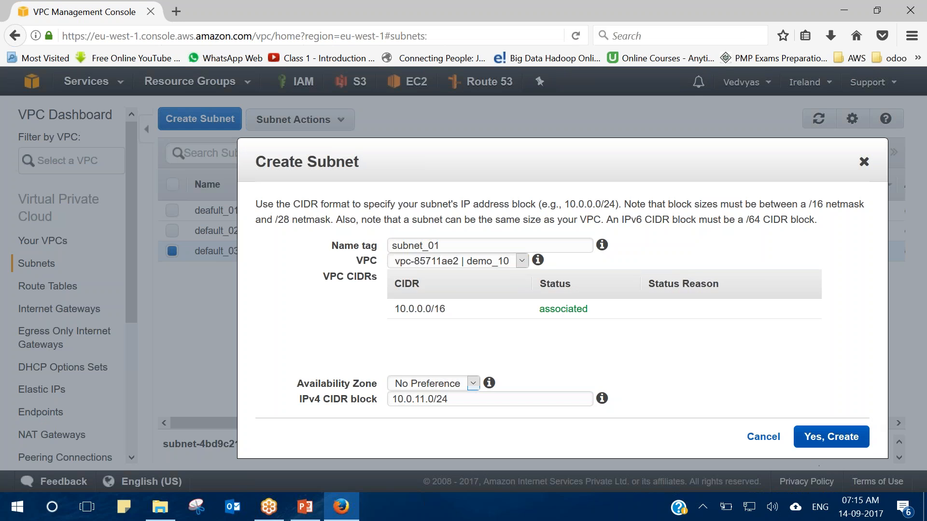
{"action": "left_click", "coordinate": [846, 437]}
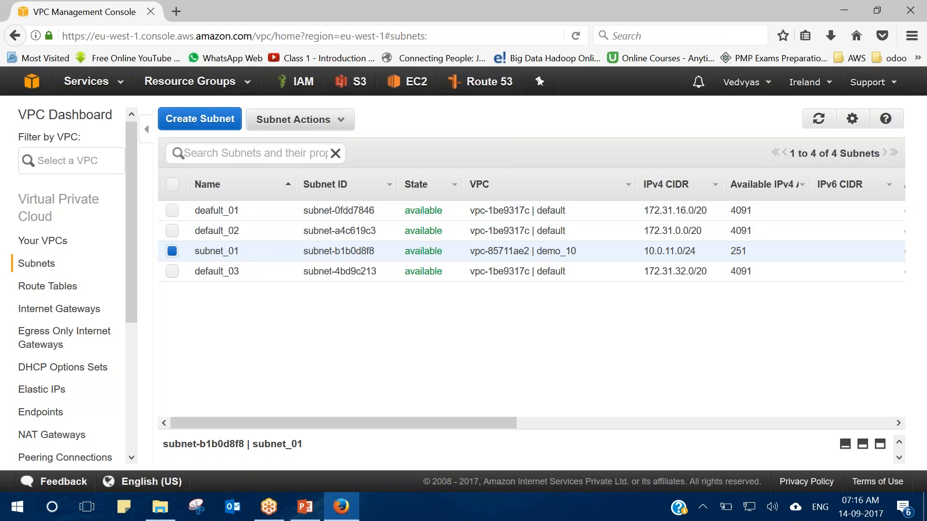
{"action": "left_click", "coordinate": [225, 121]}
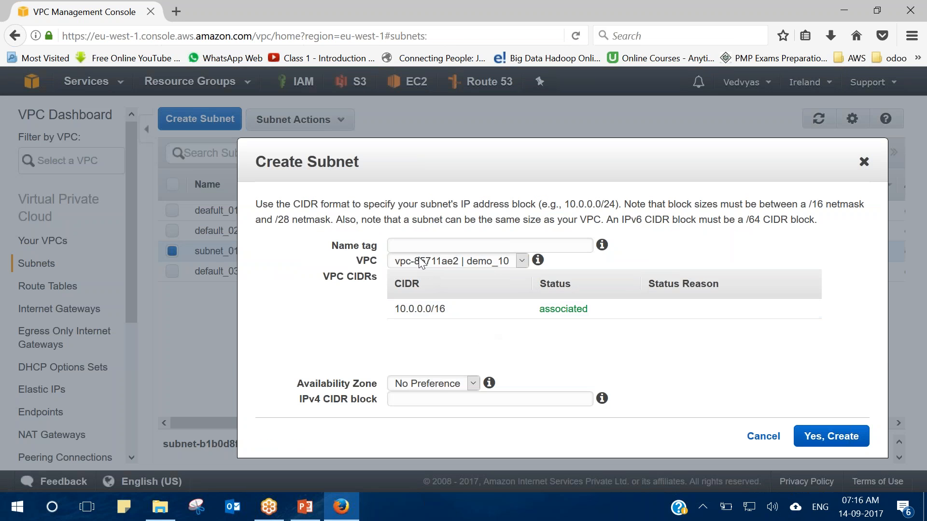
{"action": "type", "text": "subnet"}
{"action": "left_click_drag", "start_coordinate": [441, 158], "coordinate": [419, 345]}
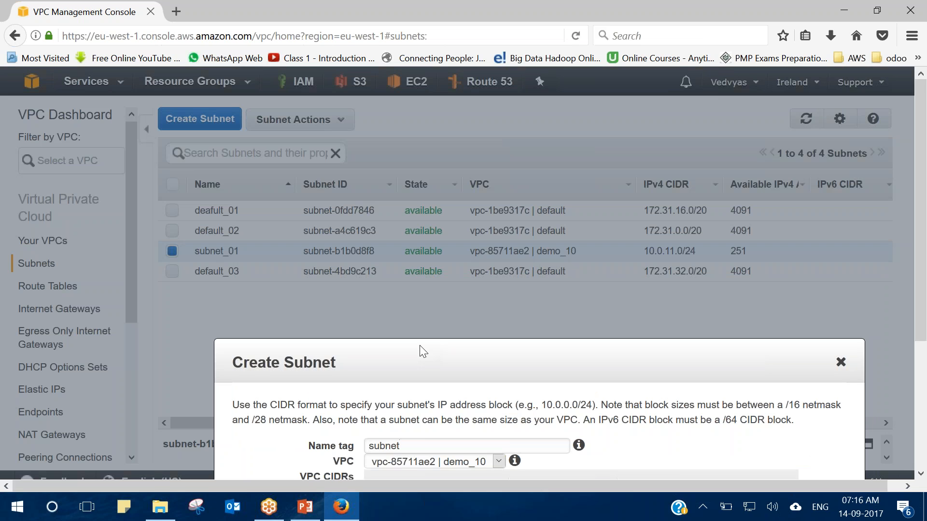
{"action": "left_click_drag", "start_coordinate": [420, 346], "coordinate": [462, 56]}
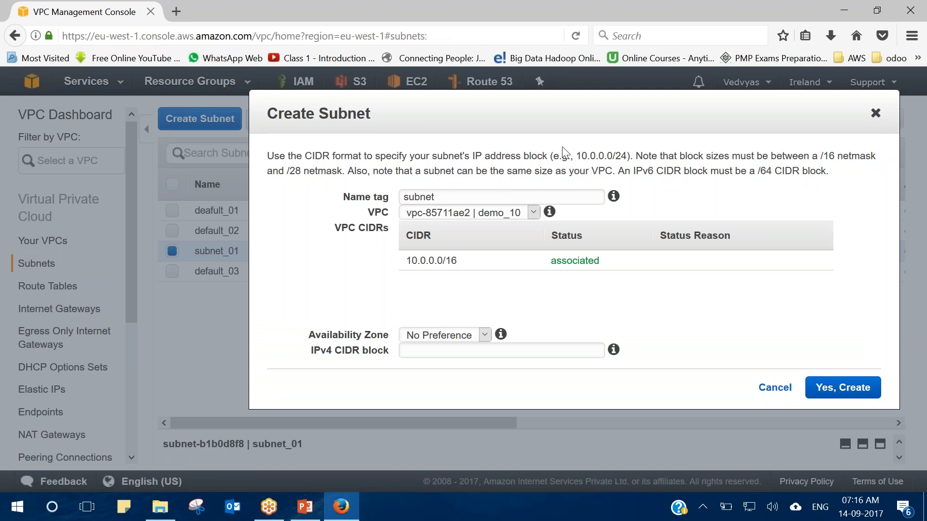
{"action": "left_click", "coordinate": [876, 113]}
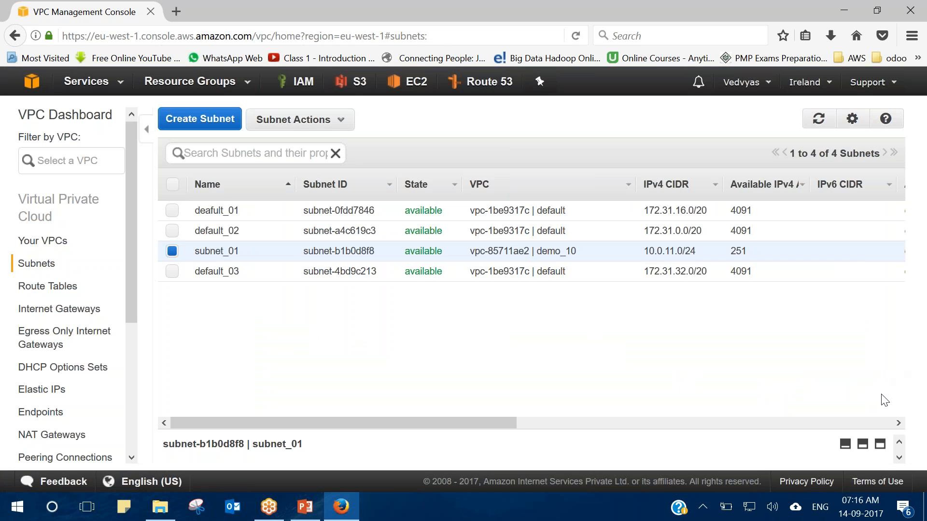
Show subnet_01's summary and point out its availability zone eu-west-1a.
{"action": "left_click", "coordinate": [883, 448]}
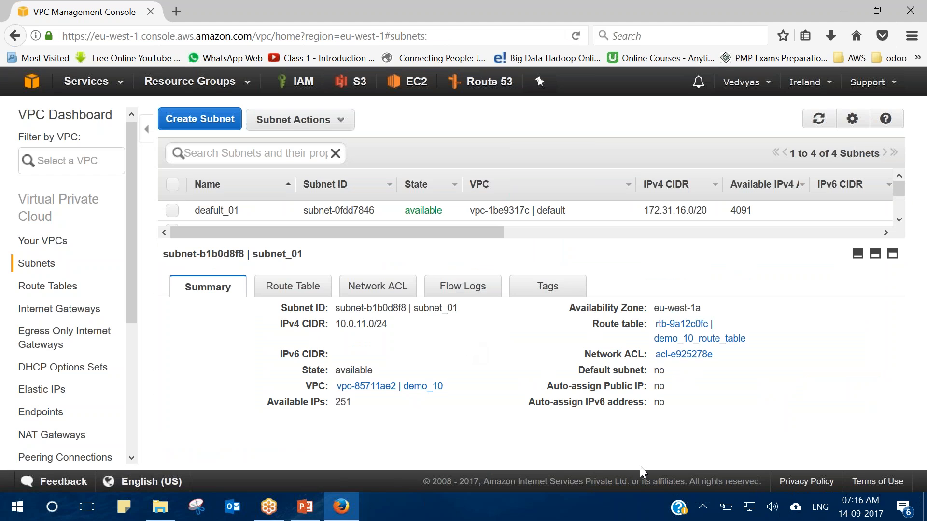
{"action": "left_click_drag", "start_coordinate": [704, 312], "coordinate": [652, 317]}
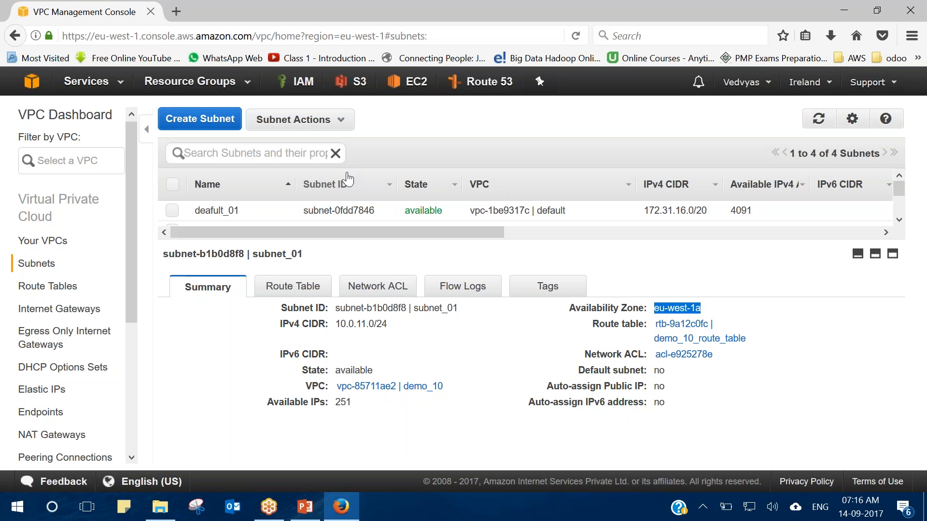
Start a new subnet in availability zone eu-west-1b with Name tag subnet_02.
{"action": "left_click", "coordinate": [202, 124]}
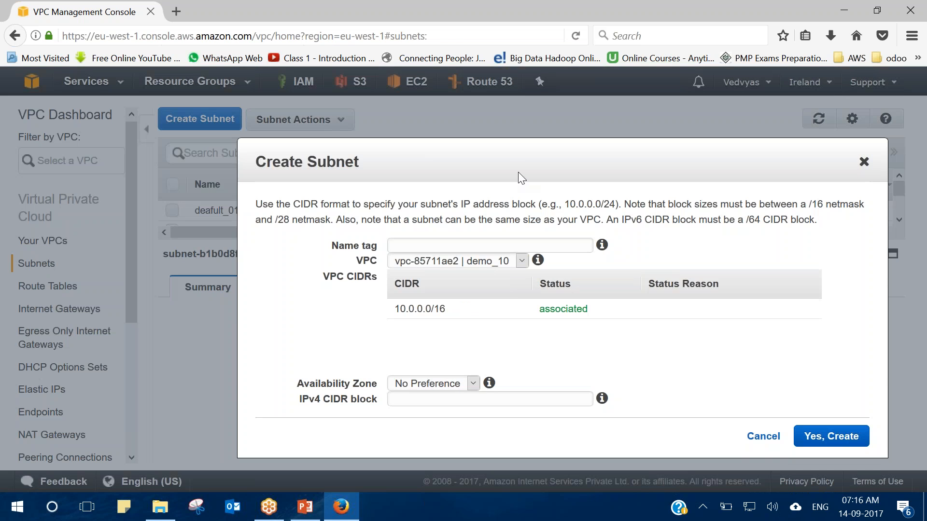
{"action": "left_click_drag", "start_coordinate": [525, 164], "coordinate": [489, 122]}
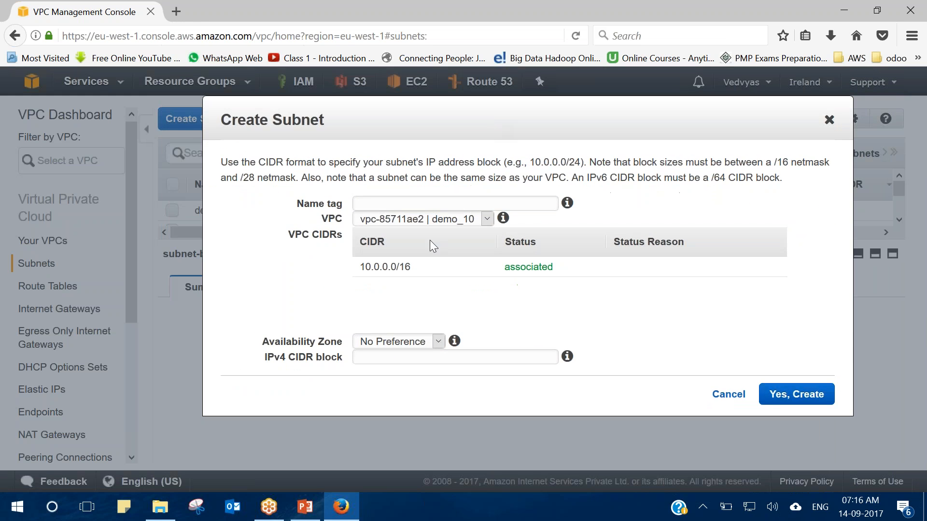
{"action": "left_click", "coordinate": [437, 341]}
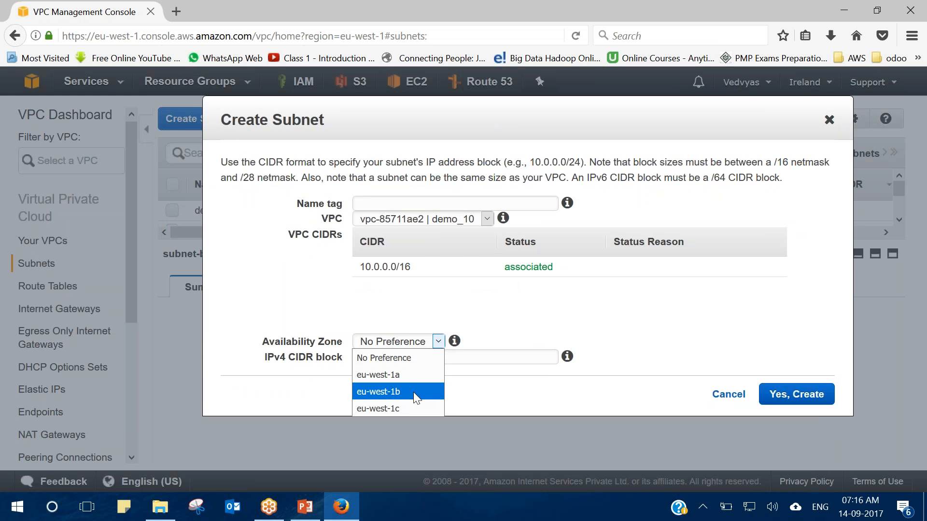
{"action": "left_click", "coordinate": [428, 389]}
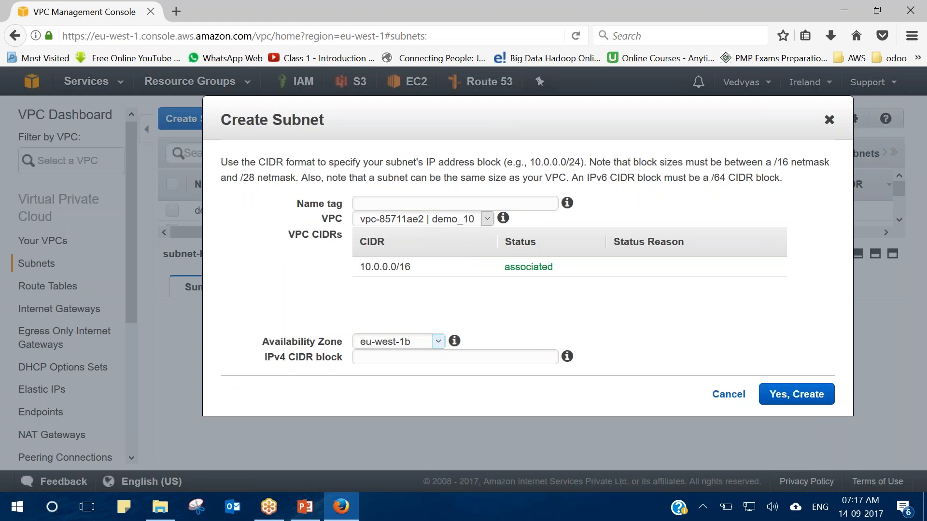
{"action": "left_click", "coordinate": [411, 208]}
{"action": "type", "text": "subnet-"}
{"action": "type", "text": "02"}
{"action": "key", "text": "BackSpace"}
{"action": "key", "text": "BackSpace"}
{"action": "key", "text": "BackSpace"}
{"action": "type", "text": "_02"}
Set the subnet's IPv4 CIDR block to 10.0.10.0/24, correcting the initially entered 10.0.11.0/24.
{"action": "left_click", "coordinate": [427, 362]}
{"action": "type", "text": "10.0"}
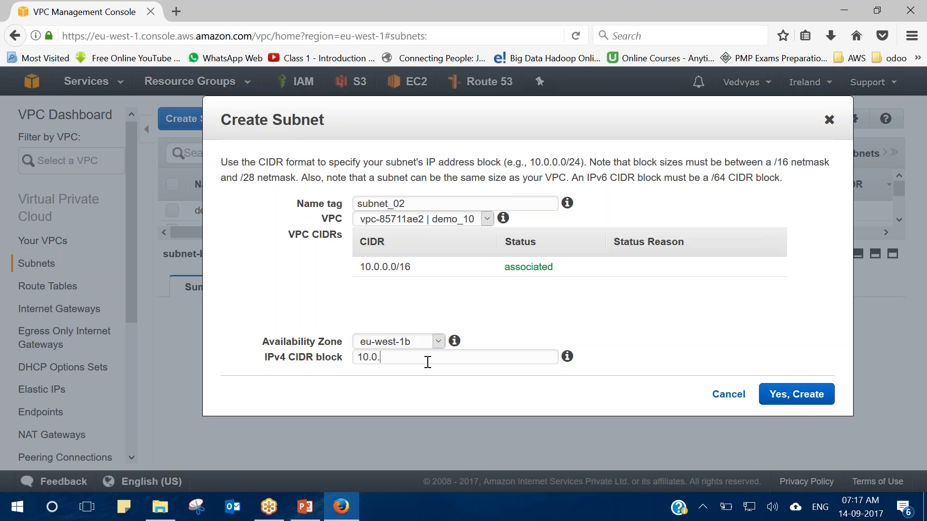
{"action": "type", "text": ".11.0/24"}
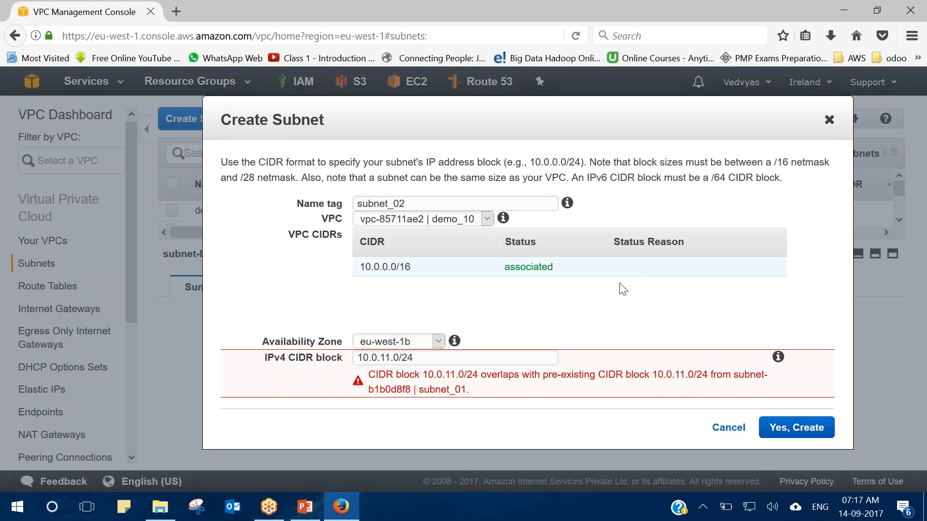
{"action": "left_click", "coordinate": [391, 358]}
{"action": "key", "text": "BackSpace"}
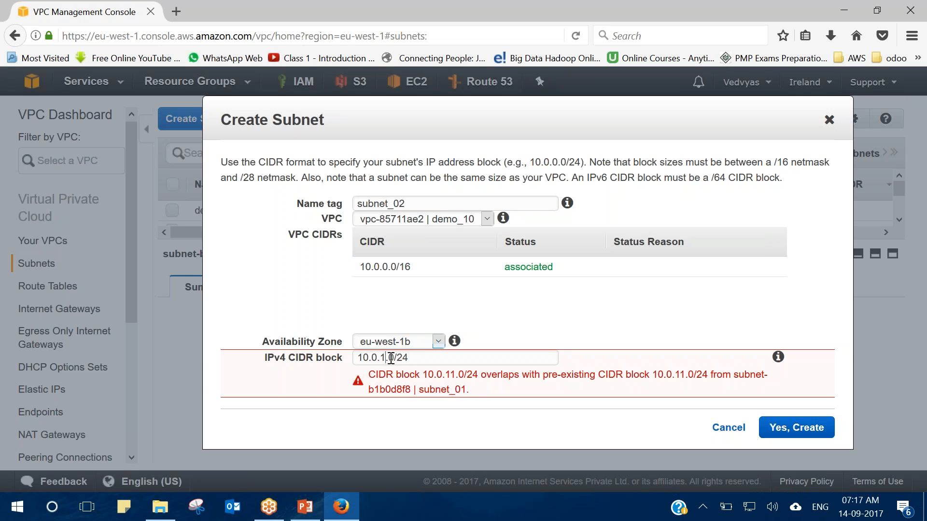
{"action": "left_click", "coordinate": [539, 321]}
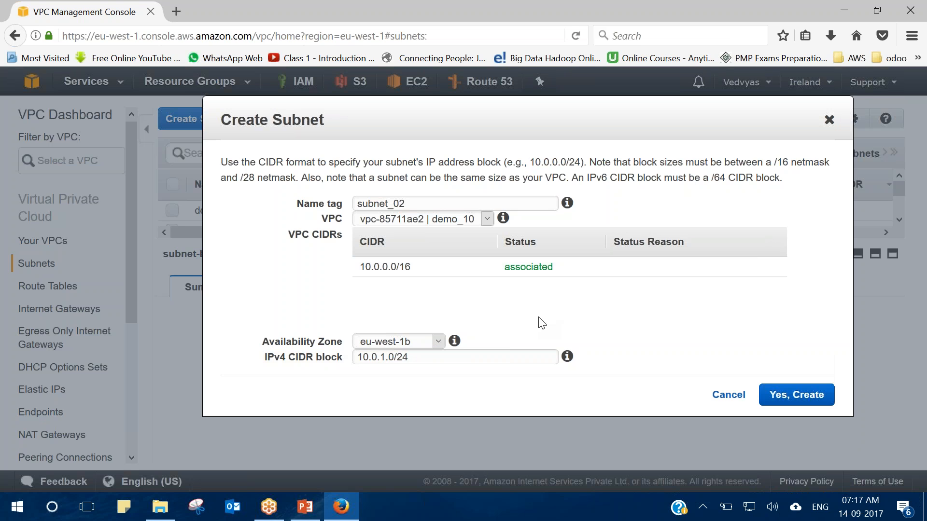
{"action": "left_click", "coordinate": [386, 358]}
{"action": "key", "text": "BackSpace"}
{"action": "type", "text": "0"}
{"action": "key", "text": "BackSpace"}
{"action": "type", "text": "1"}
{"action": "key", "text": "BackSpace"}
{"action": "type", "text": "255"}
{"action": "left_click_drag", "start_coordinate": [398, 357], "coordinate": [381, 358]}
{"action": "type", "text": "10"}
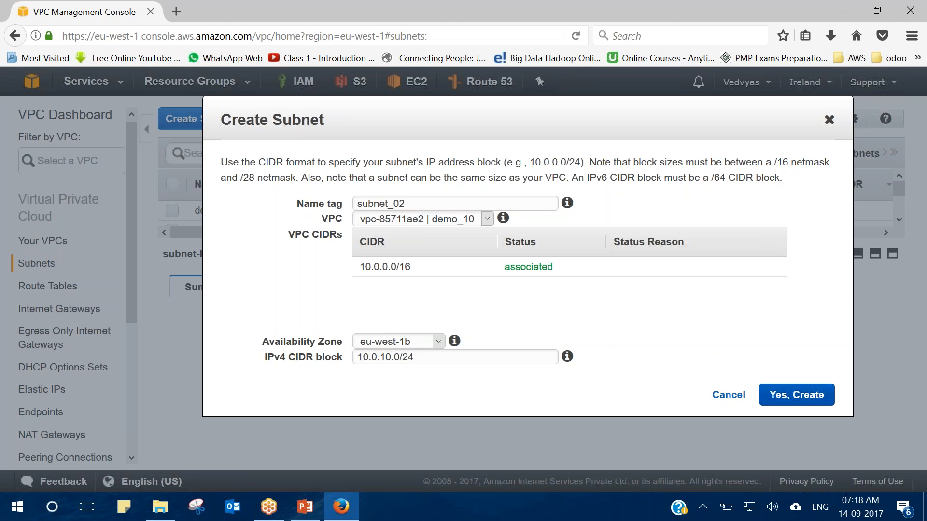
Create subnet_02 (10.0.10.0/24) and confirm its route table has only local routes.
{"action": "left_click", "coordinate": [797, 395]}
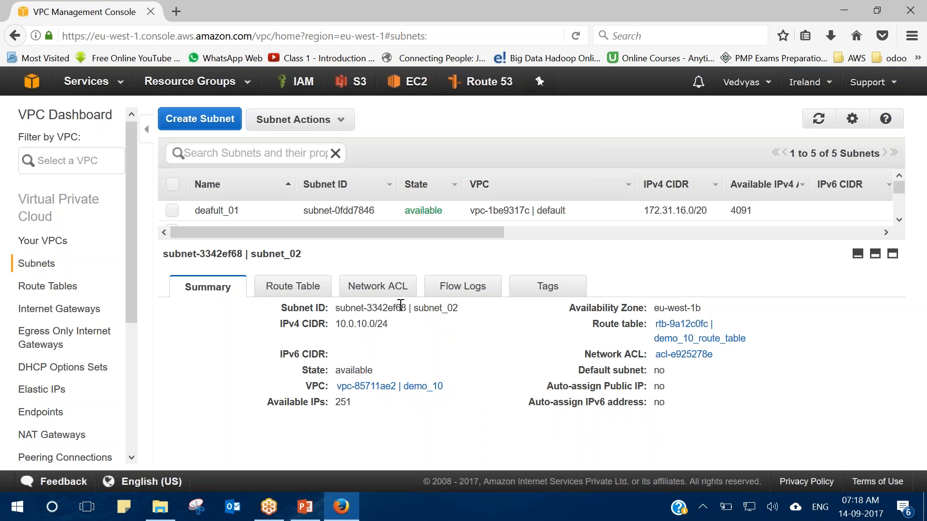
{"action": "left_click", "coordinate": [320, 289]}
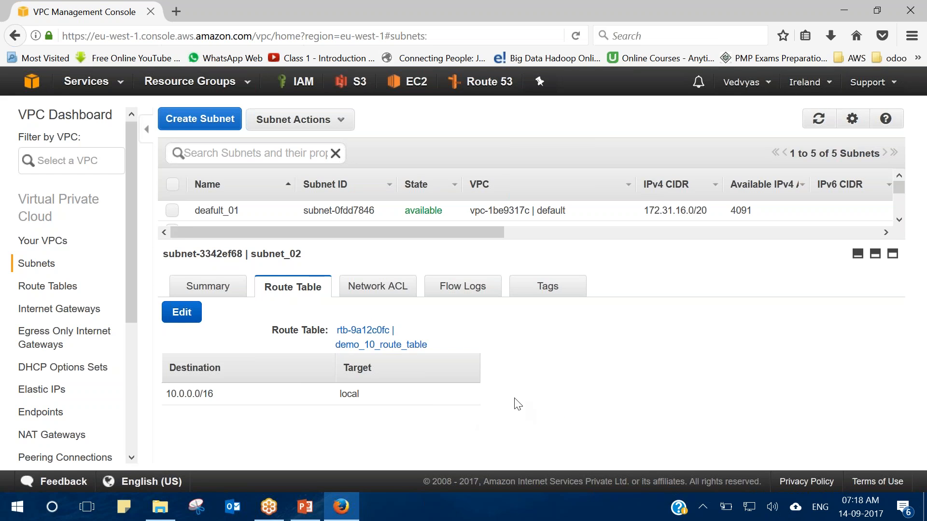
{"action": "left_click_drag", "start_coordinate": [517, 404], "coordinate": [207, 368]}
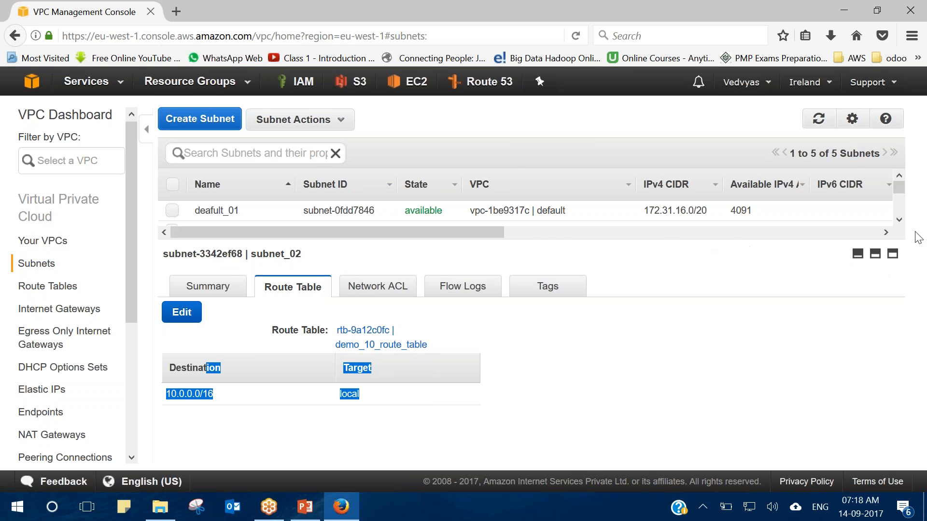
{"action": "scroll", "coordinate": [898, 217], "scroll_direction": "down", "scroll_amount": 2}
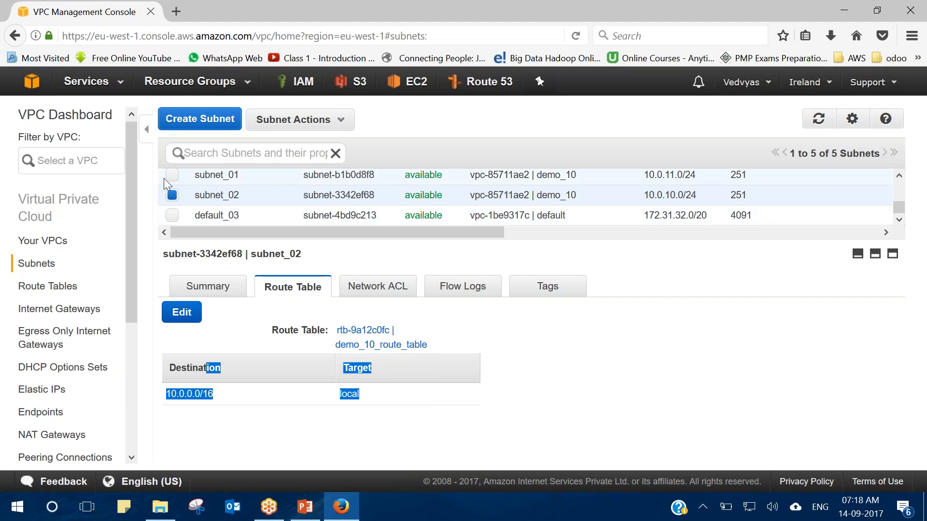
Check that subnet_01 also uses the local-only demo_10_route_table.
{"action": "left_click", "coordinate": [172, 195]}
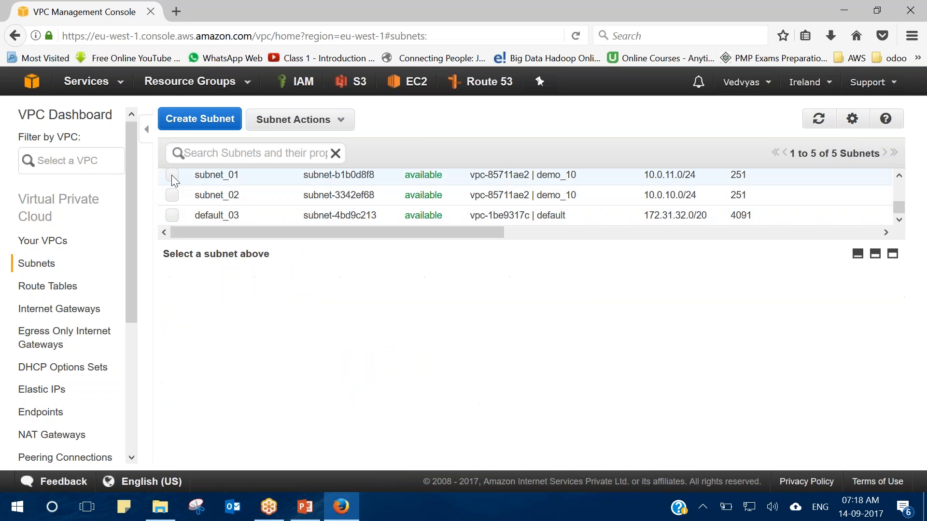
{"action": "left_click", "coordinate": [171, 176]}
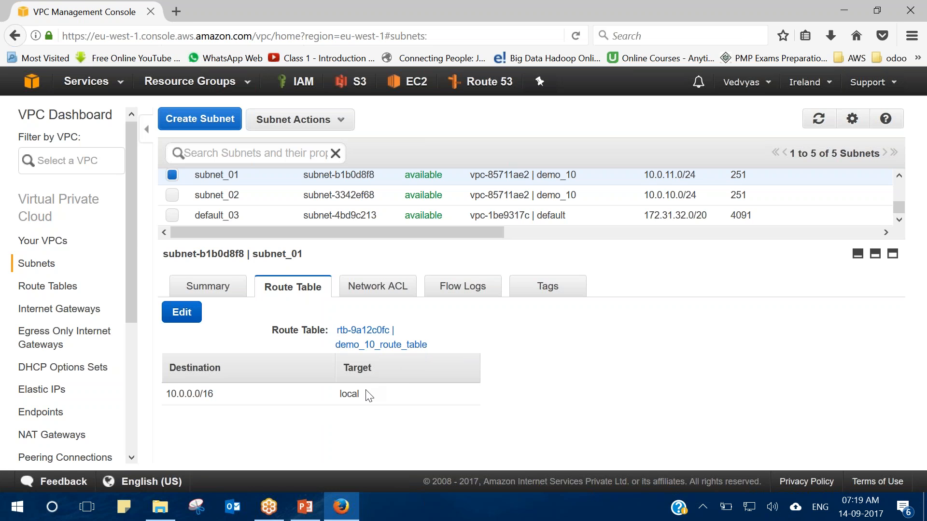
{"action": "left_click_drag", "start_coordinate": [365, 399], "coordinate": [153, 415]}
{"action": "left_click", "coordinate": [284, 394]}
{"action": "left_click_drag", "start_coordinate": [131, 308], "coordinate": [132, 309]}
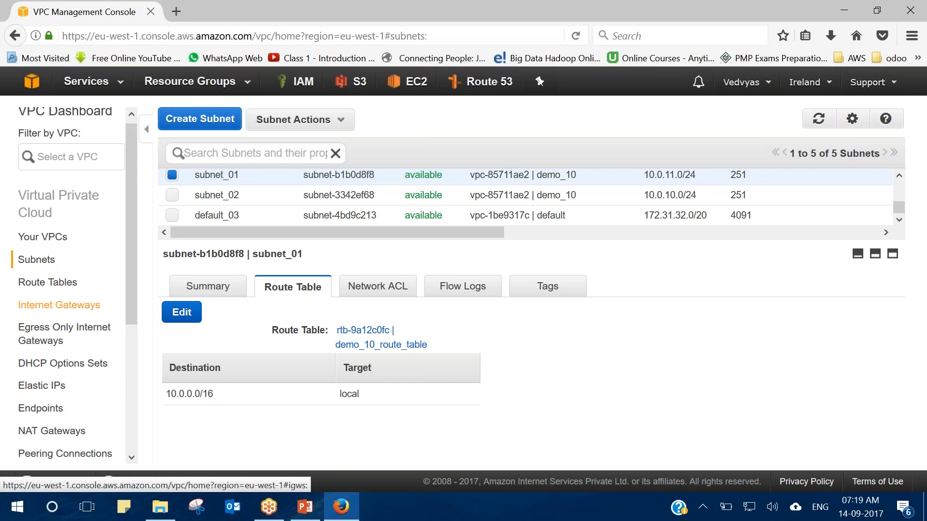
Create a new internet gateway named demo_10.
{"action": "left_click", "coordinate": [90, 309]}
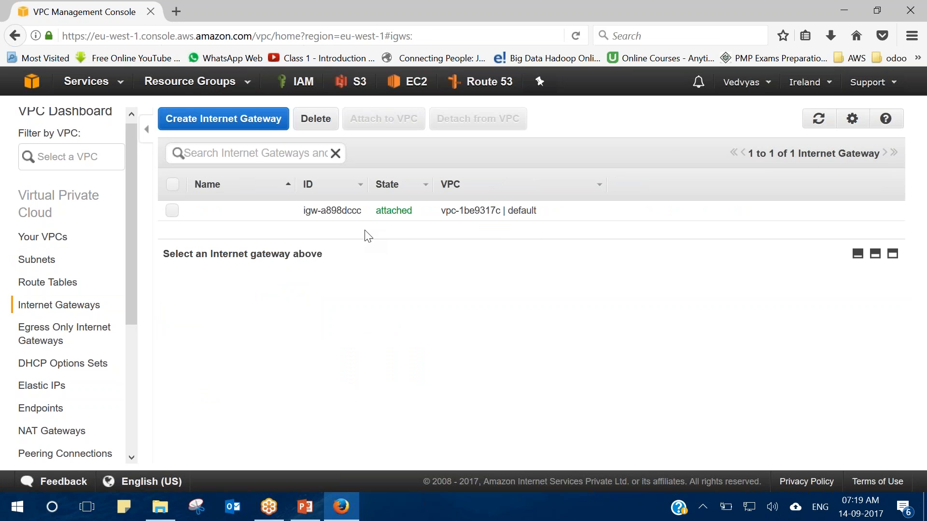
{"action": "left_click", "coordinate": [224, 118]}
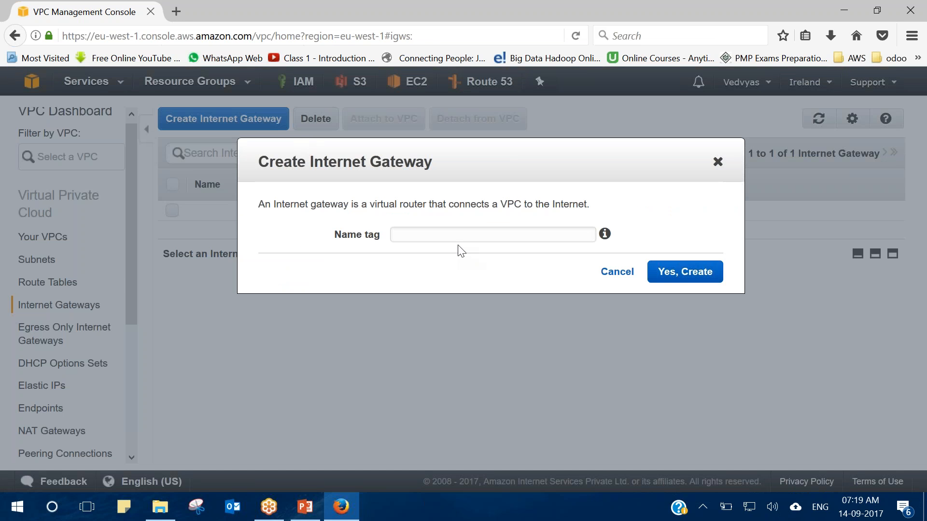
{"action": "type", "text": "demo_10"}
{"action": "left_click", "coordinate": [691, 277]}
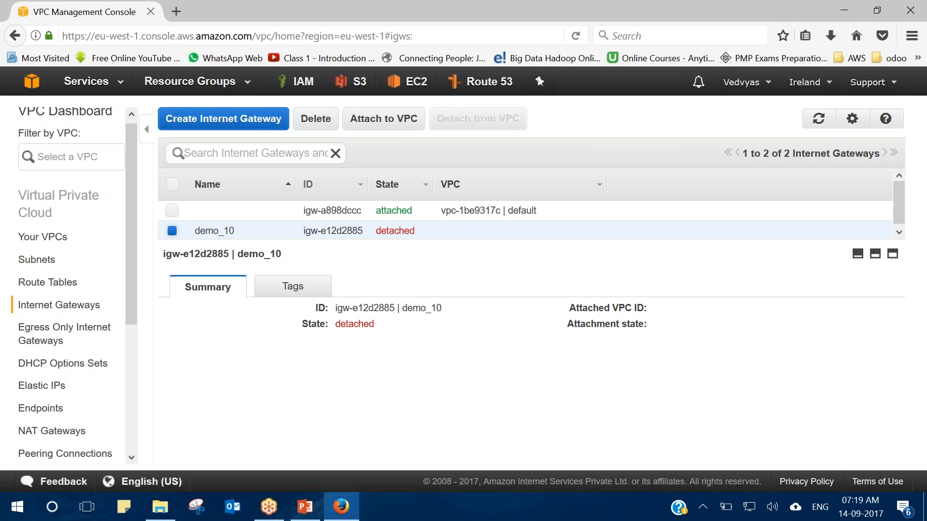
Attach the demo_10 internet gateway to VPC vpc-85711ae2 (demo_10), then return to Route Tables.
{"action": "left_click", "coordinate": [401, 129]}
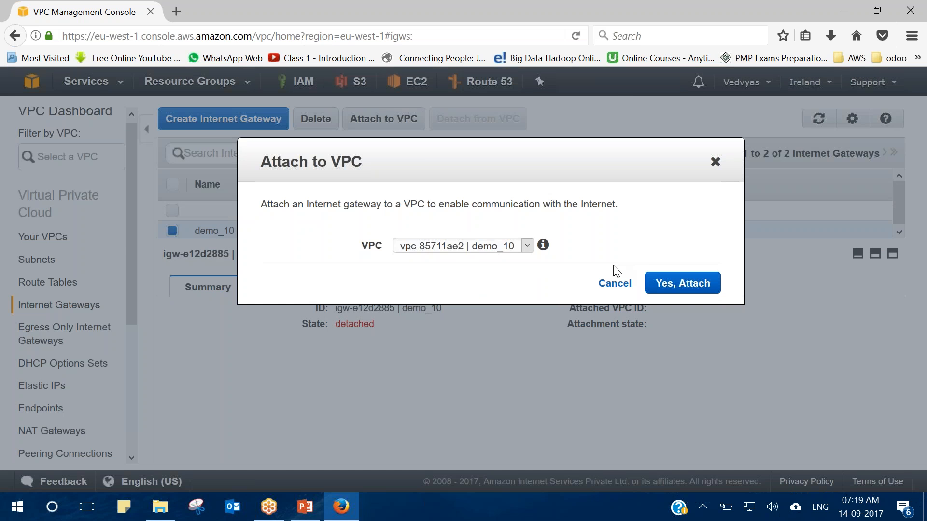
{"action": "left_click", "coordinate": [678, 285]}
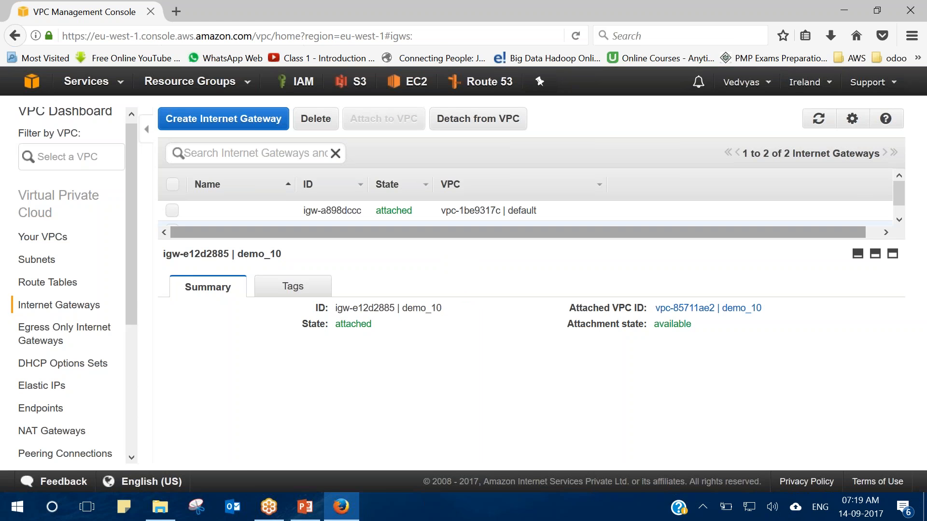
{"action": "left_click", "coordinate": [77, 289]}
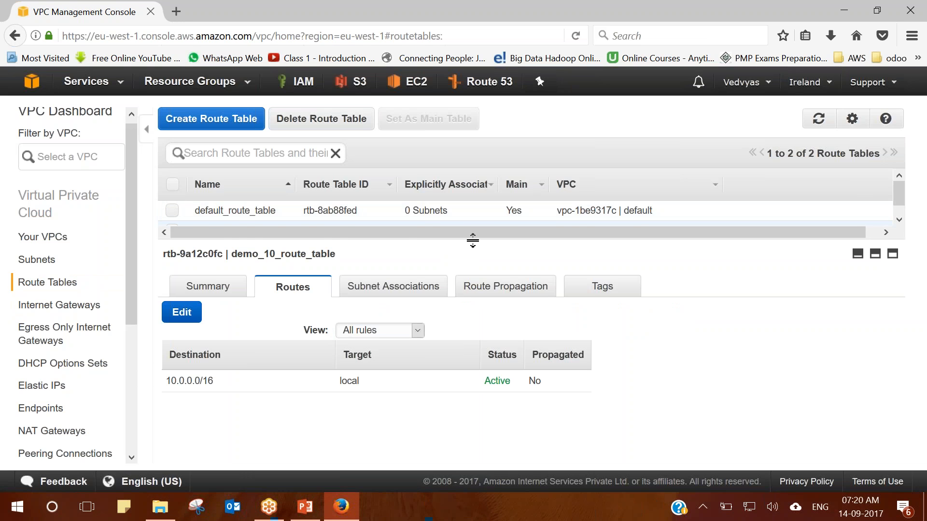
Rename demo_10_route_table to main_route_table and put its routes into edit mode.
{"action": "left_click_drag", "start_coordinate": [472, 240], "coordinate": [473, 267]}
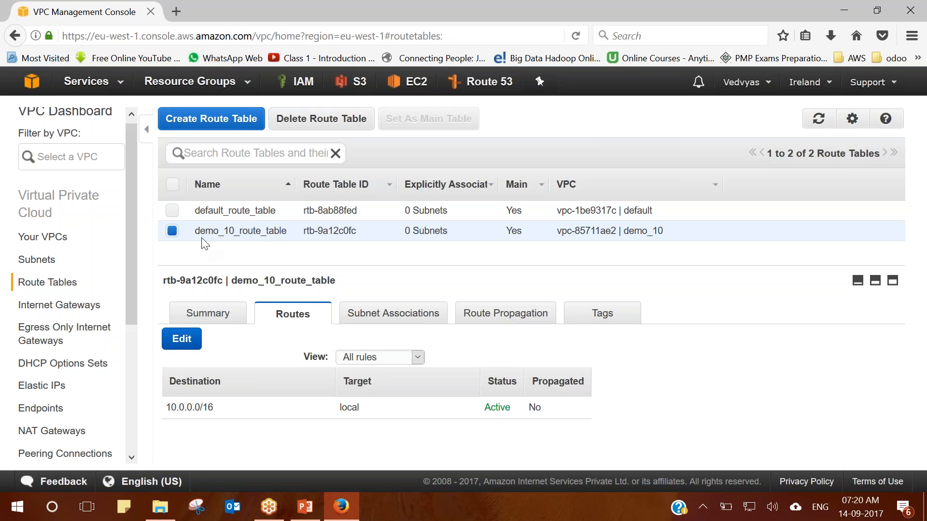
{"action": "left_click", "coordinate": [289, 231]}
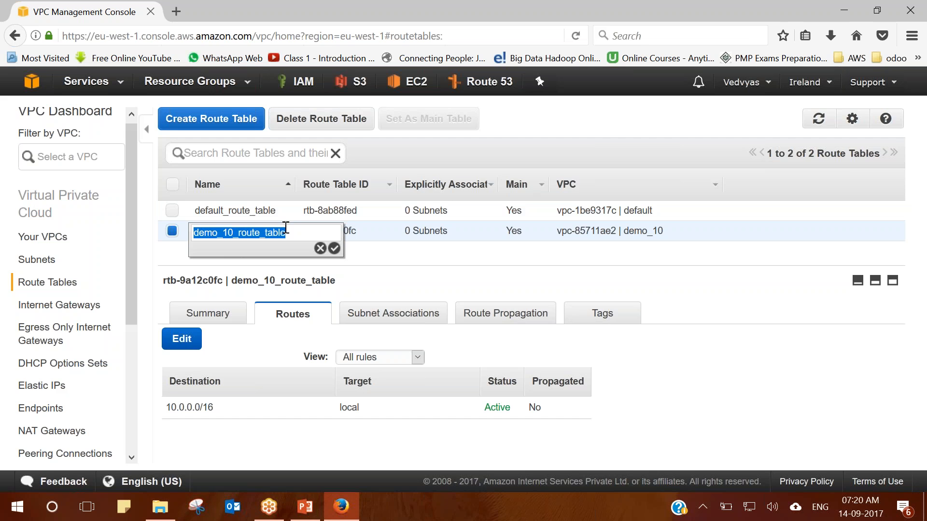
{"action": "left_click", "coordinate": [235, 233]}
{"action": "key", "text": "BackSpace"}
{"action": "key", "text": "BackSpace"}
{"action": "key", "text": "BackSpace"}
{"action": "key", "text": "BackSpace"}
{"action": "key", "text": "BackSpace"}
{"action": "key", "text": "BackSpace"}
{"action": "key", "text": "BackSpace"}
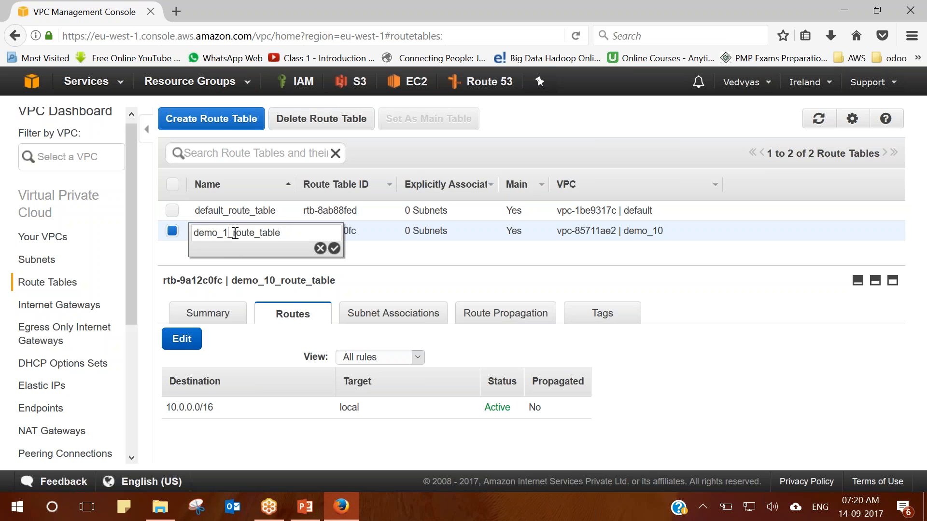
{"action": "type", "text": "main"}
{"action": "left_click", "coordinate": [334, 248]}
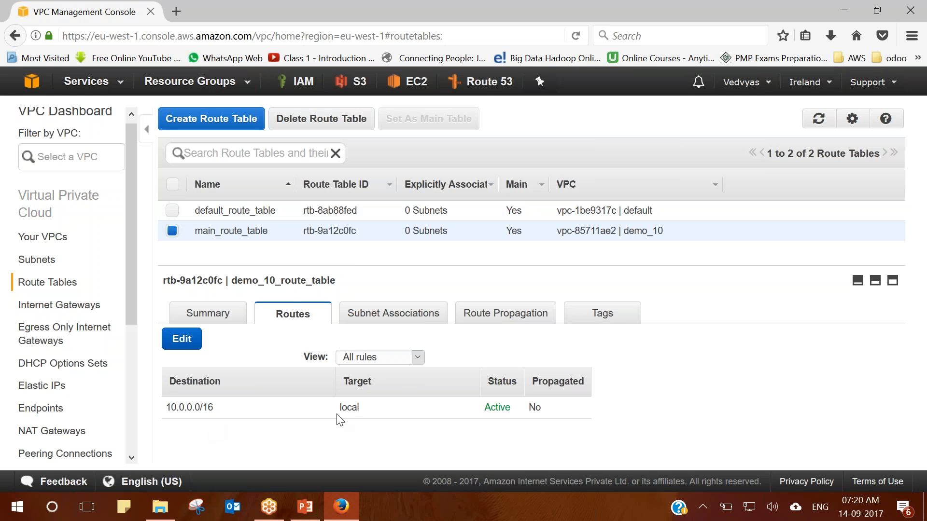
{"action": "left_click", "coordinate": [182, 339]}
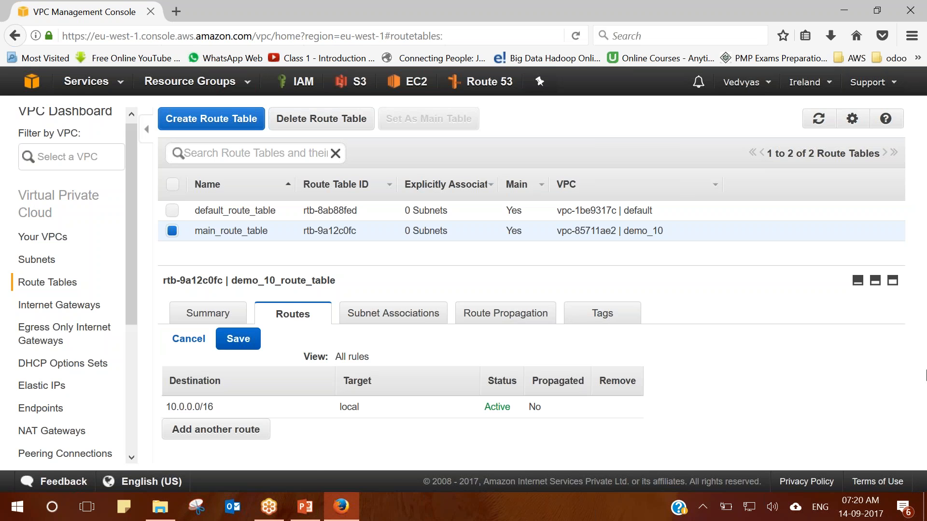
Add and save a 0.0.0.0/0 route targeting internet gateway igw-e12d2885 in main_route_table.
{"action": "left_click", "coordinate": [242, 430]}
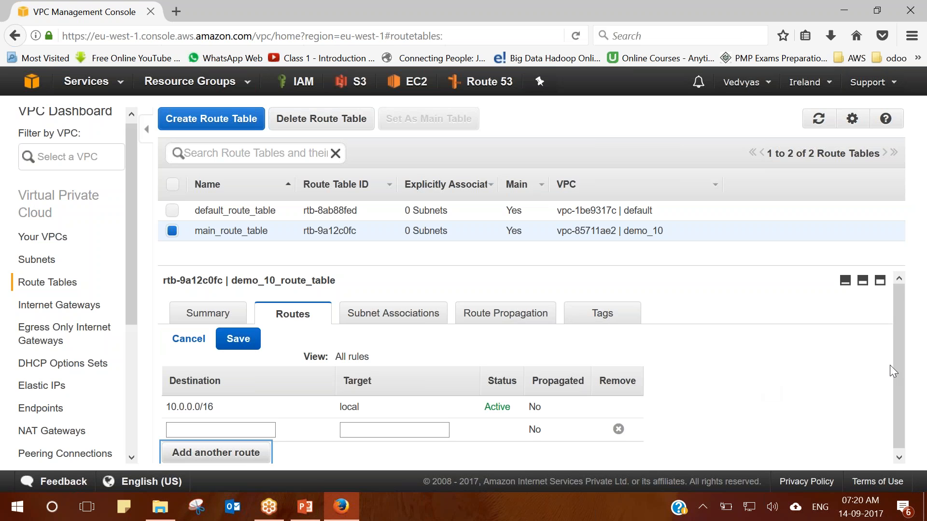
{"action": "left_click_drag", "start_coordinate": [895, 365], "coordinate": [909, 403]}
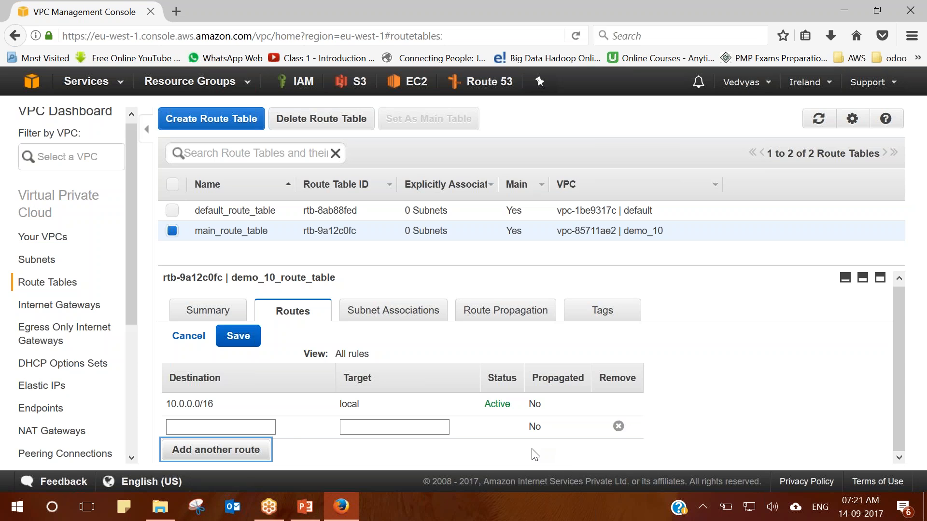
{"action": "left_click", "coordinate": [253, 429]}
{"action": "type", "text": "0"}
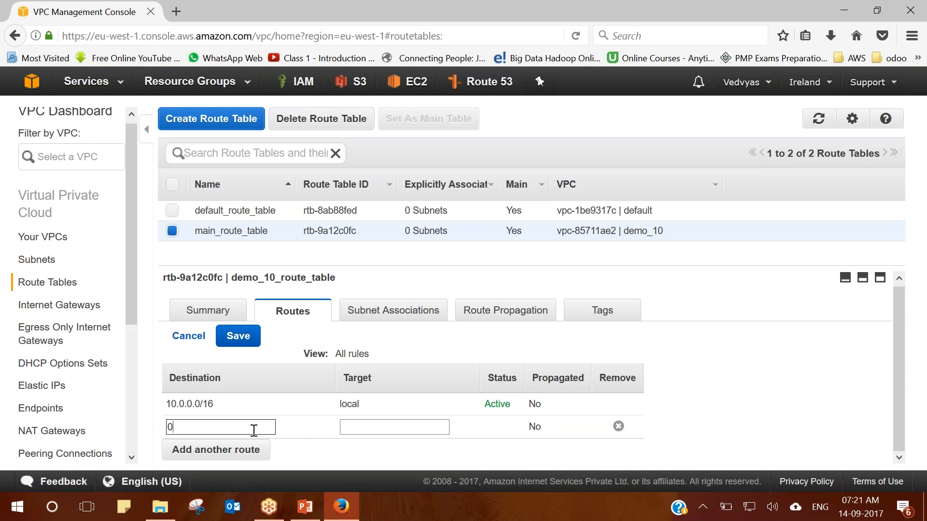
{"action": "type", "text": ".0.0.0/0"}
{"action": "left_click", "coordinate": [374, 426]}
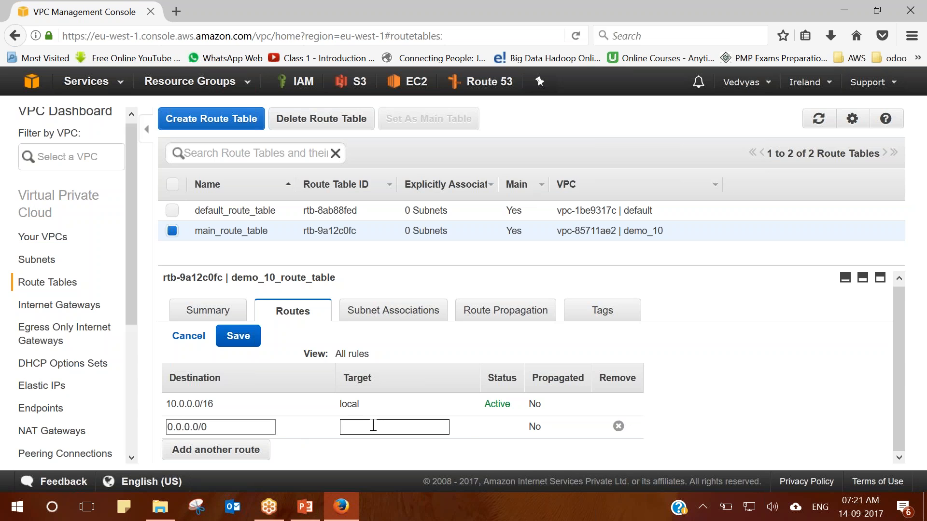
{"action": "left_click", "coordinate": [402, 447]}
{"action": "left_click", "coordinate": [238, 337]}
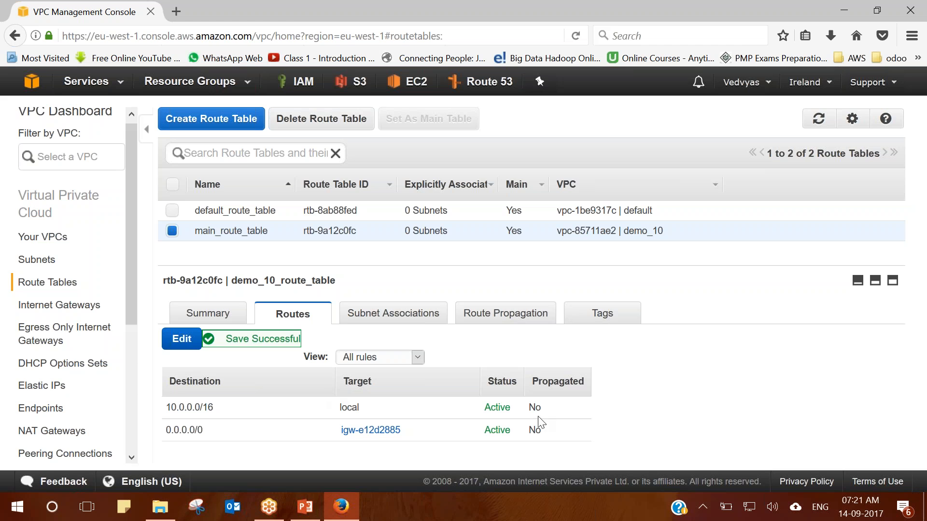
Review main_route_table's routes, including the internet gateway route's target and status.
{"action": "left_click_drag", "start_coordinate": [555, 438], "coordinate": [164, 437]}
{"action": "left_click", "coordinate": [255, 459]}
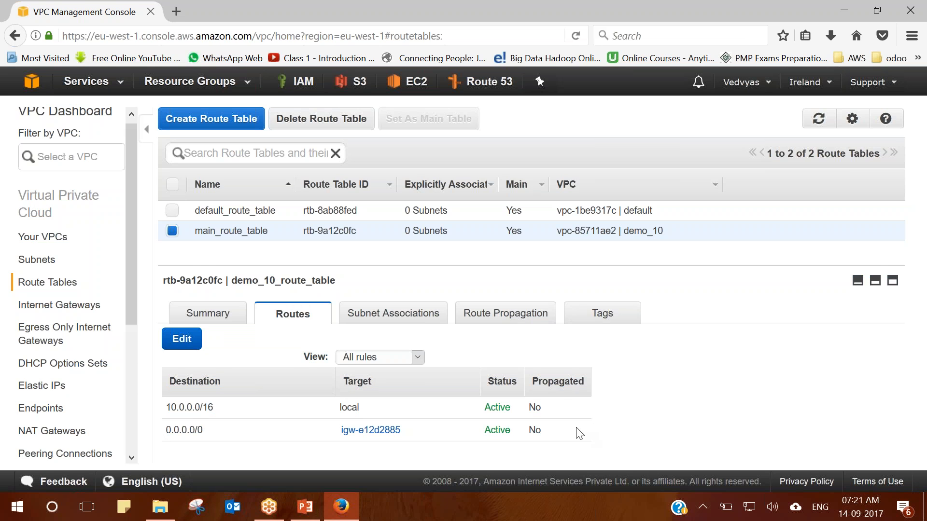
{"action": "left_click_drag", "start_coordinate": [572, 434], "coordinate": [227, 439]}
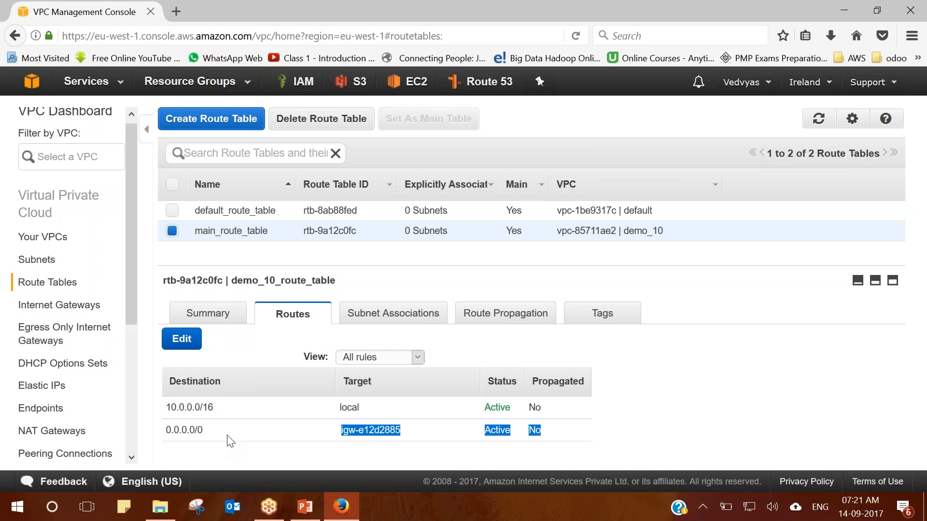
{"action": "mouse_move", "coordinate": [285, 232]}
{"action": "left_click", "coordinate": [329, 437]}
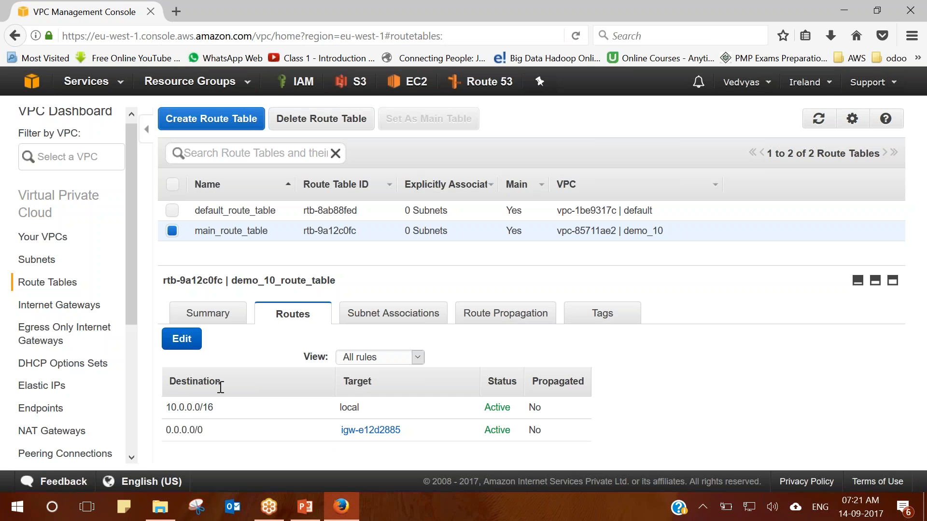
Delete the 0.0.0.0/0 route and save, leaving only the 10.0.0.0/16 local route.
{"action": "left_click", "coordinate": [191, 341]}
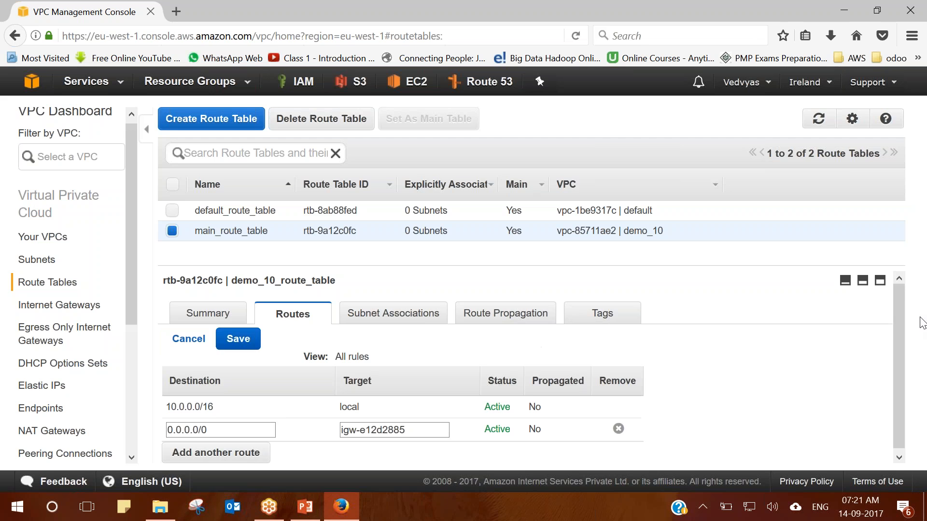
{"action": "scroll", "coordinate": [897, 338], "scroll_direction": "down", "scroll_amount": 1}
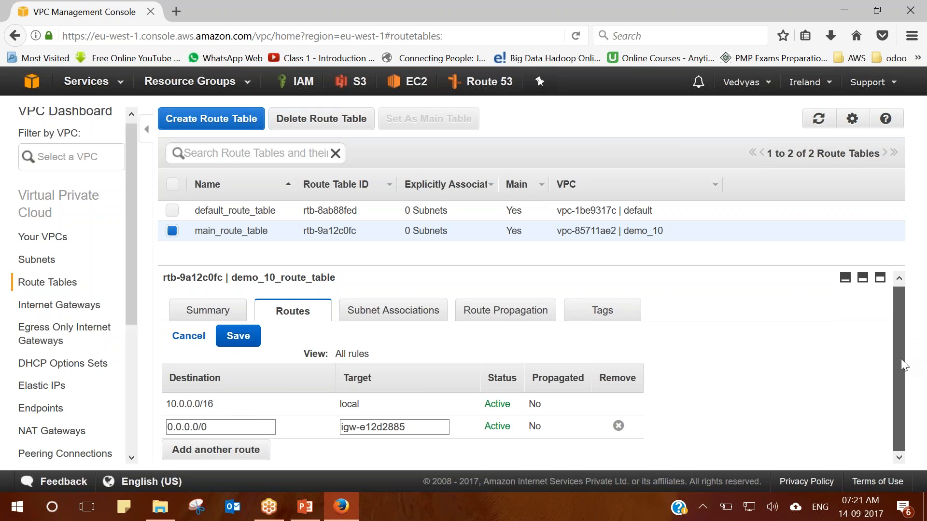
{"action": "left_click", "coordinate": [618, 426]}
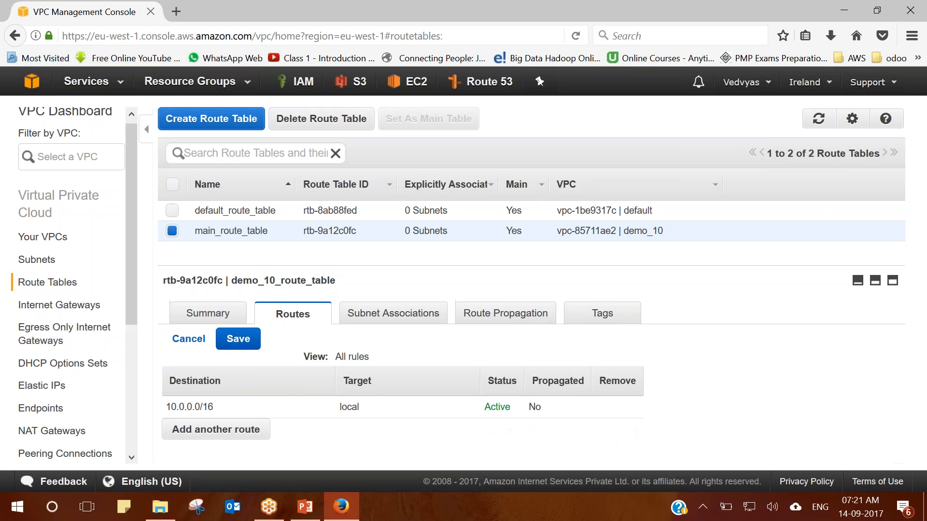
{"action": "left_click", "coordinate": [238, 340]}
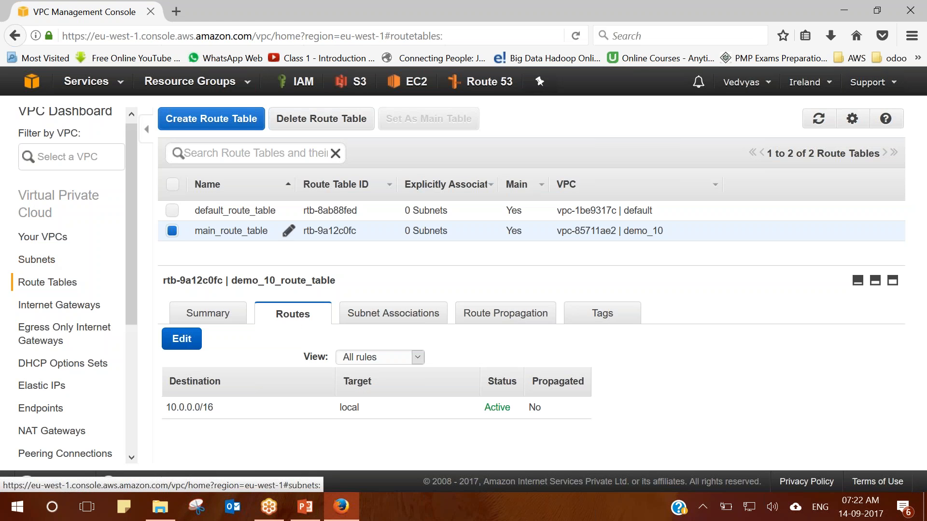
Create a route table named custom_route_table in demo_10 and check its 10.0.0.0/16 local route.
{"action": "left_click", "coordinate": [220, 120]}
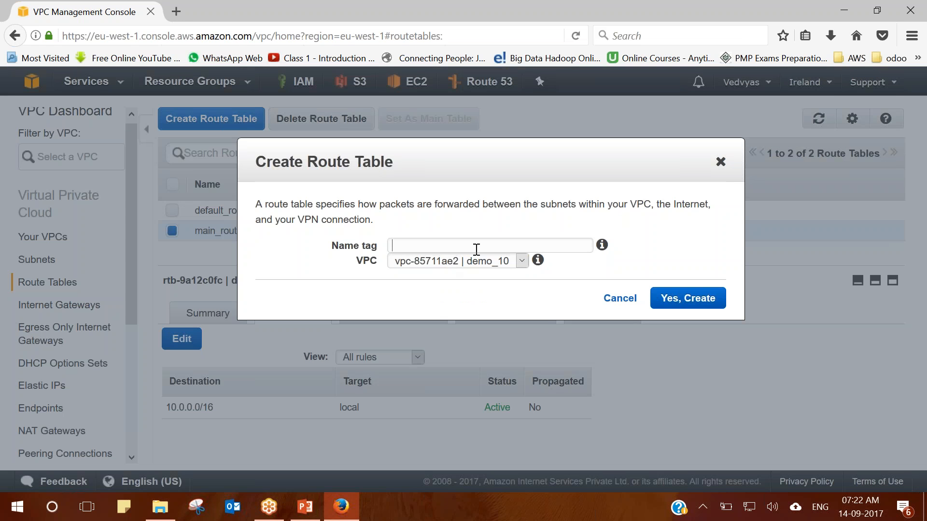
{"action": "type", "text": "customr"}
{"action": "key", "text": "BackSpace"}
{"action": "type", "text": "_route_table"}
{"action": "left_click", "coordinate": [676, 299]}
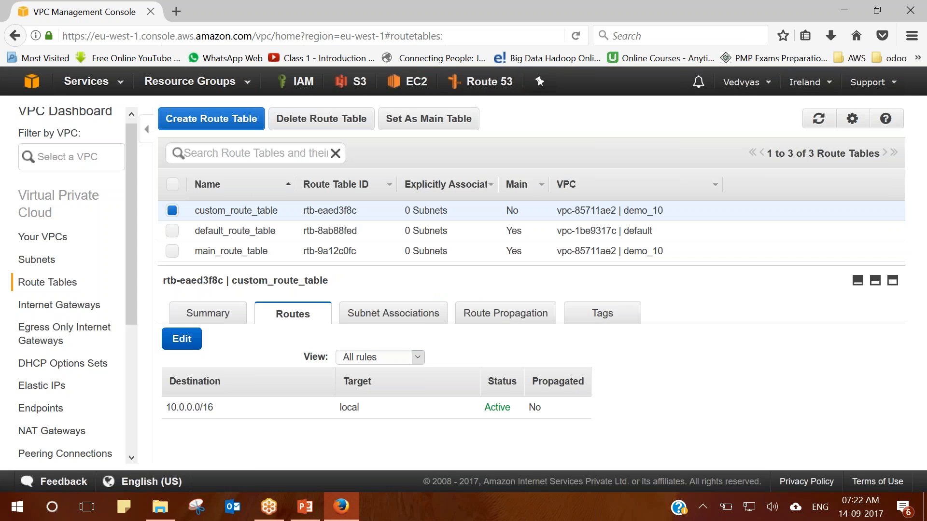
{"action": "left_click_drag", "start_coordinate": [166, 407], "coordinate": [574, 418]}
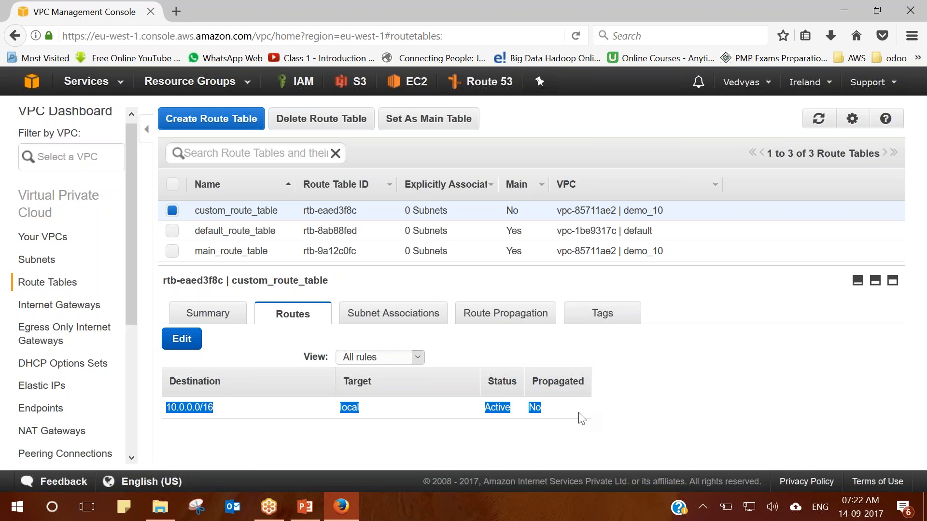
Add and save a 0.0.0.0/0 route to internet gateway igw-e12d2885 in custom_route_table.
{"action": "left_click", "coordinate": [182, 338]}
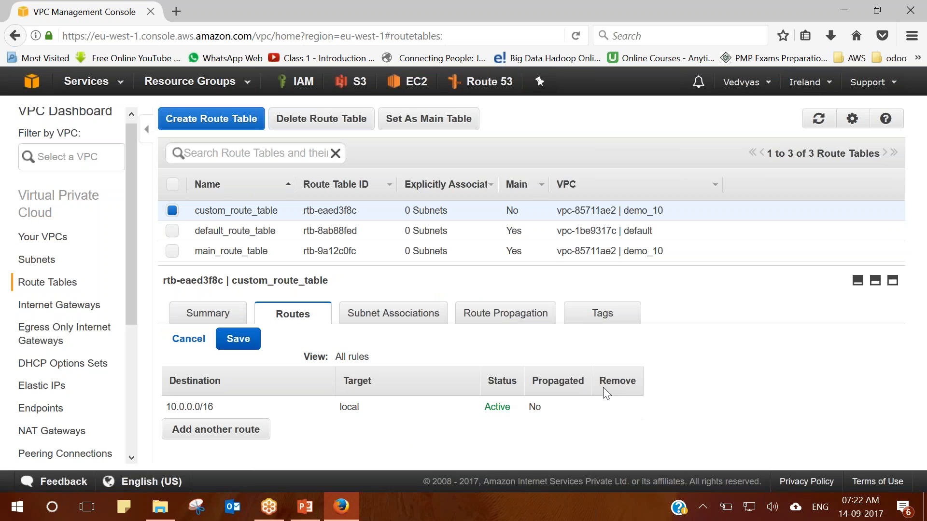
{"action": "left_click", "coordinate": [198, 434]}
{"action": "type", "text": "0.0."}
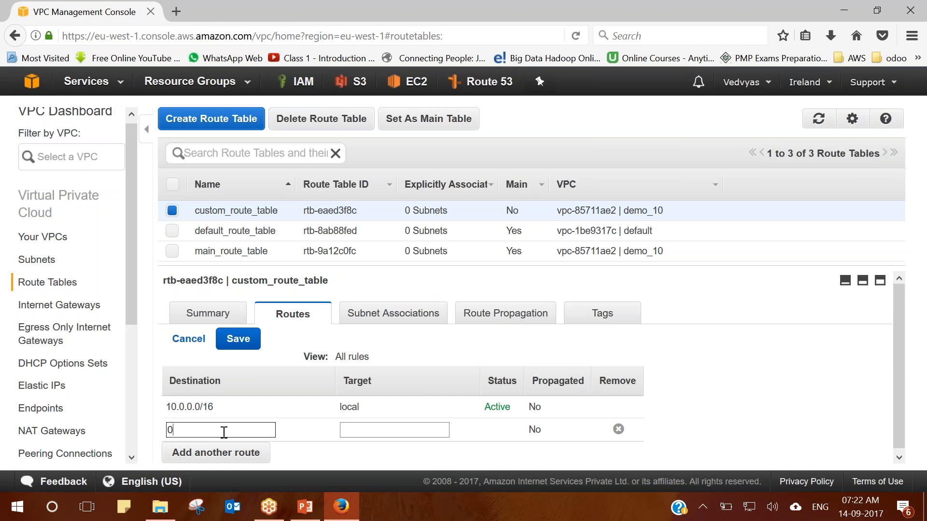
{"action": "type", "text": "0.0/0"}
{"action": "left_click", "coordinate": [353, 431]}
{"action": "left_click", "coordinate": [384, 450]}
{"action": "left_click", "coordinate": [251, 344]}
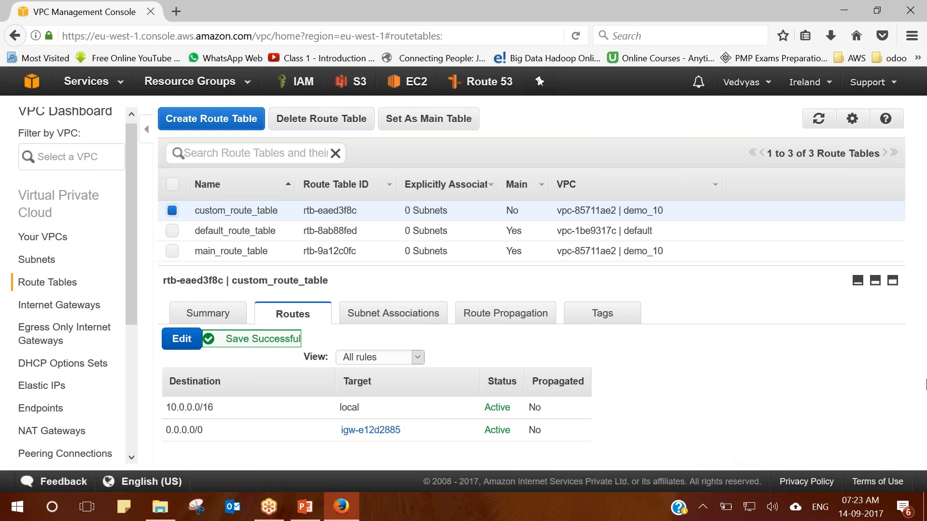
{"action": "mouse_move", "coordinate": [288, 211]}
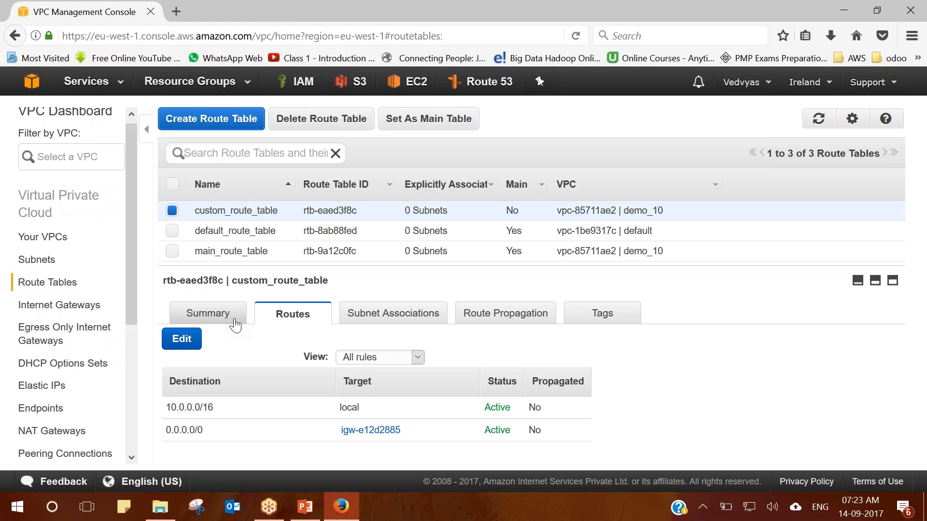
Explicitly associate subnet_02 with custom_route_table and review the table's summary.
{"action": "left_click", "coordinate": [381, 317]}
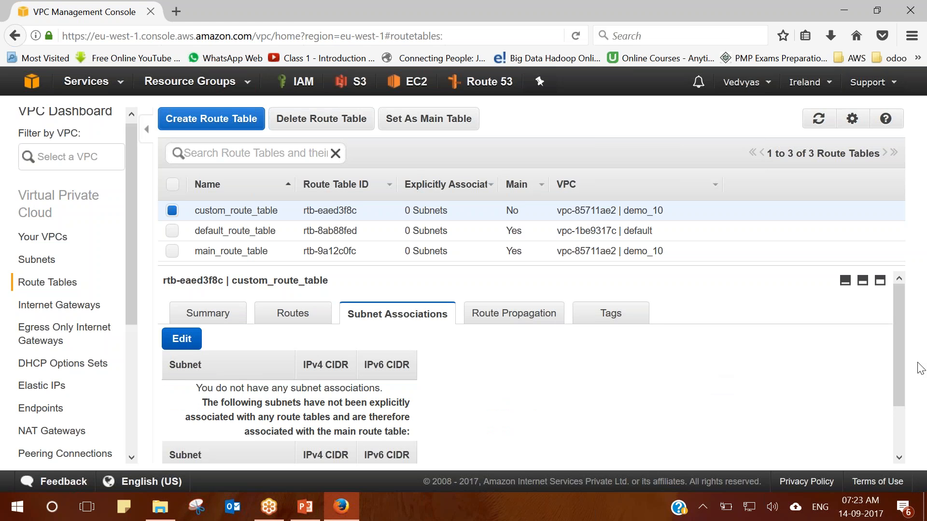
{"action": "scroll", "coordinate": [903, 352], "scroll_direction": "down", "scroll_amount": 2}
{"action": "left_click", "coordinate": [175, 282]}
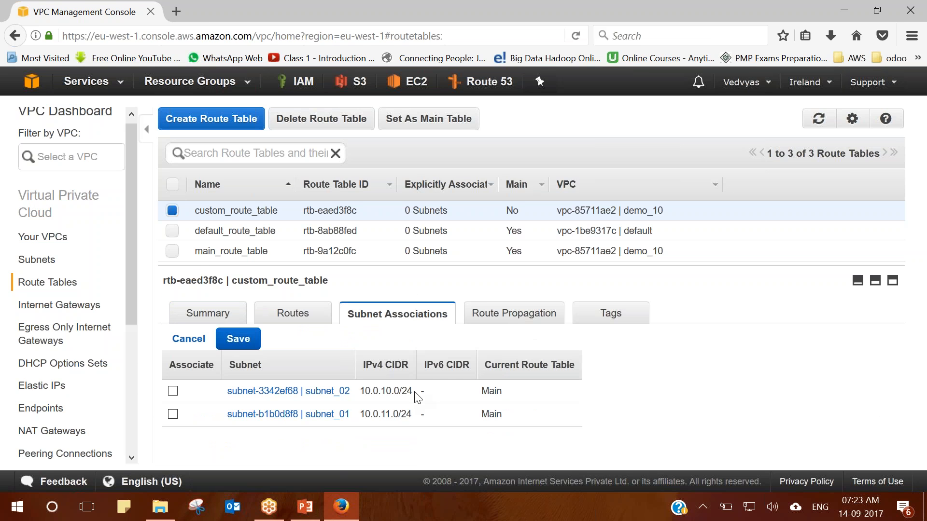
{"action": "left_click", "coordinate": [173, 391]}
{"action": "left_click", "coordinate": [238, 339]}
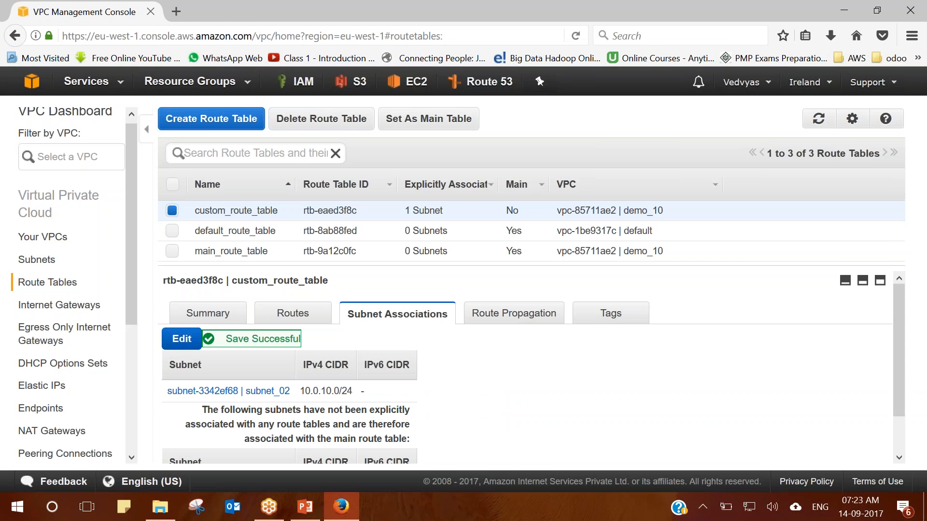
{"action": "left_click", "coordinate": [208, 314]}
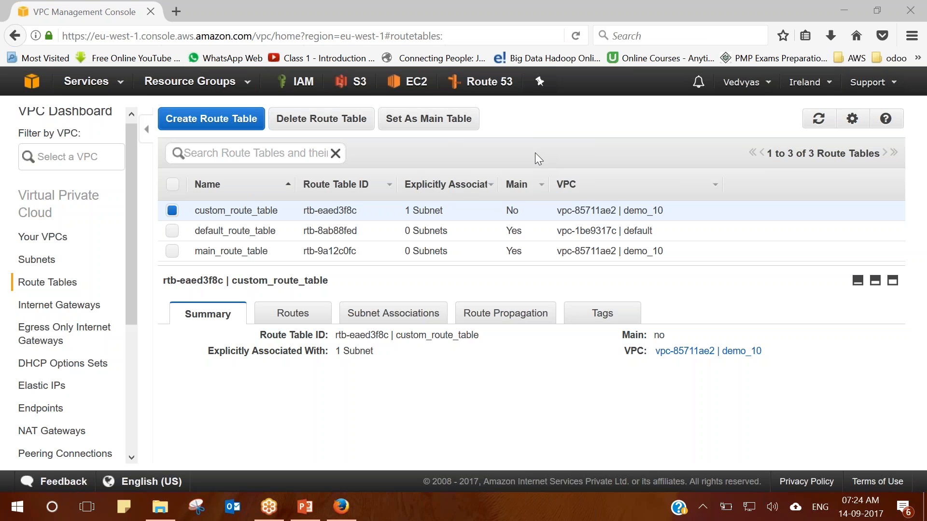
Create a route table with name tag custome_02, keeping VPC demo_10.
{"action": "left_click", "coordinate": [227, 125]}
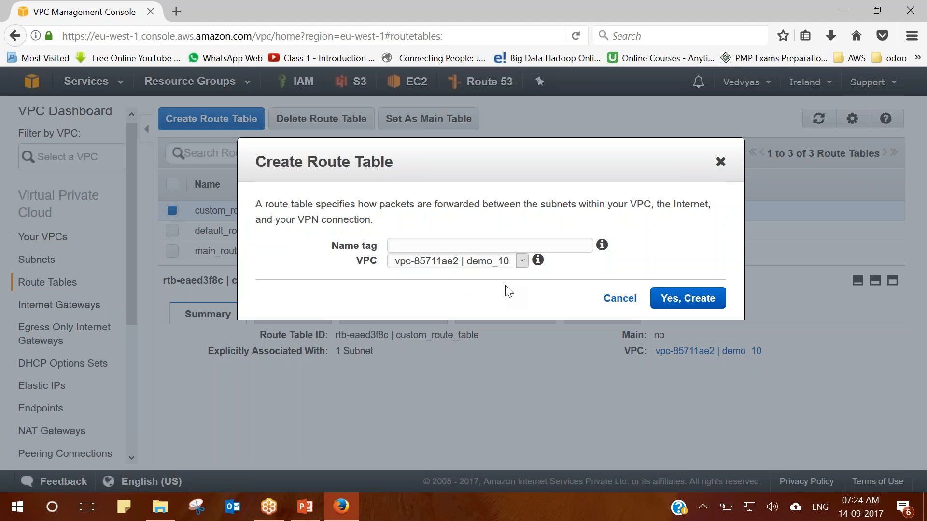
{"action": "left_click", "coordinate": [504, 266]}
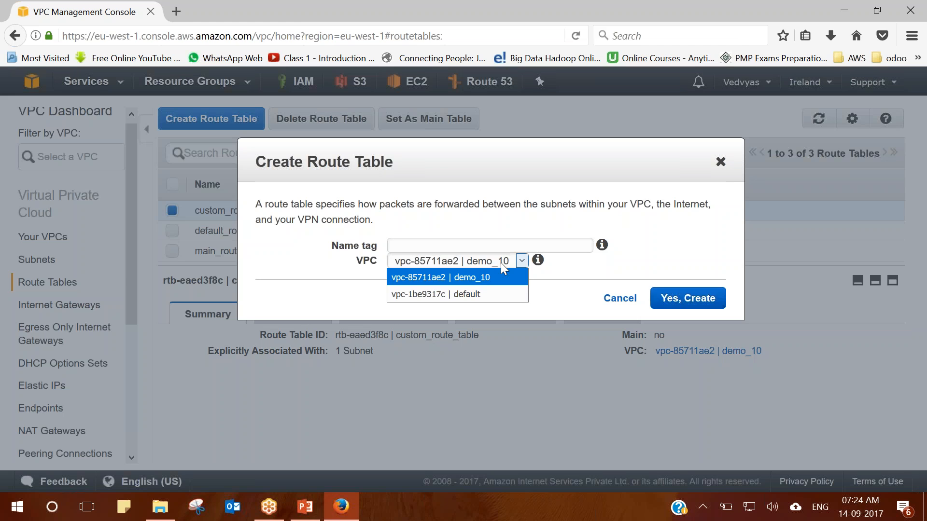
{"action": "left_click", "coordinate": [477, 274]}
{"action": "left_click", "coordinate": [463, 246]}
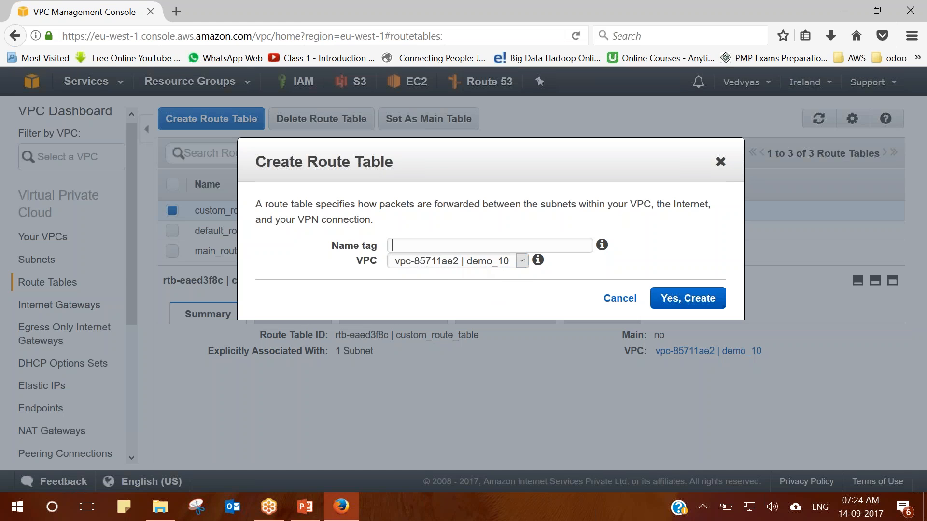
{"action": "type", "text": "custome_02"}
{"action": "left_click", "coordinate": [521, 262]}
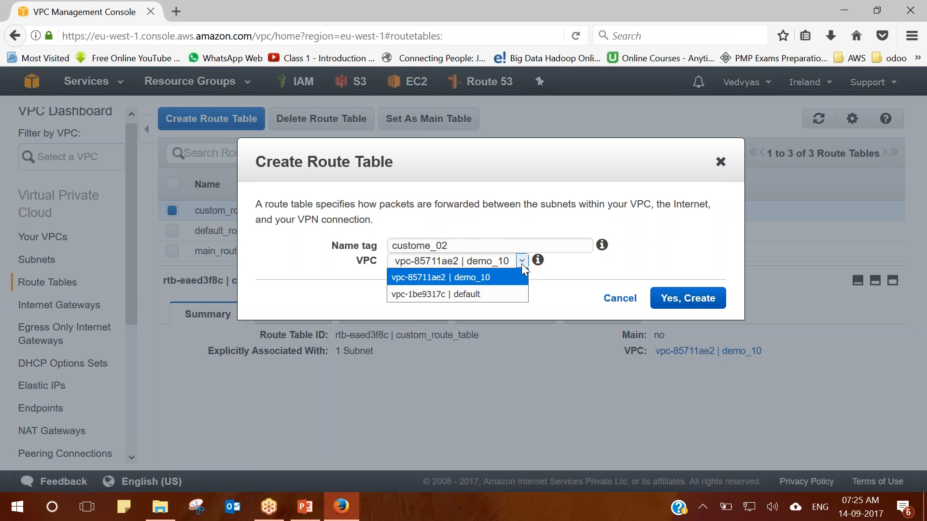
{"action": "left_click", "coordinate": [490, 282]}
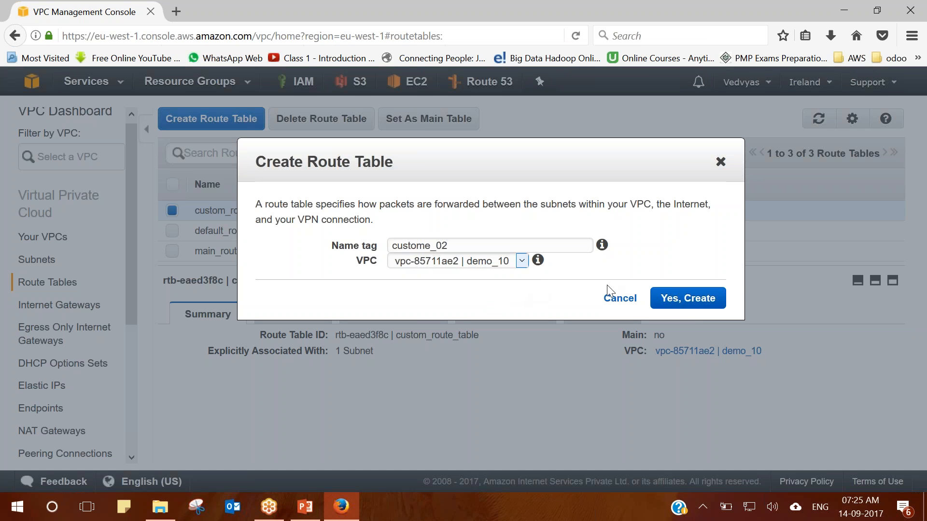
{"action": "left_click", "coordinate": [696, 305]}
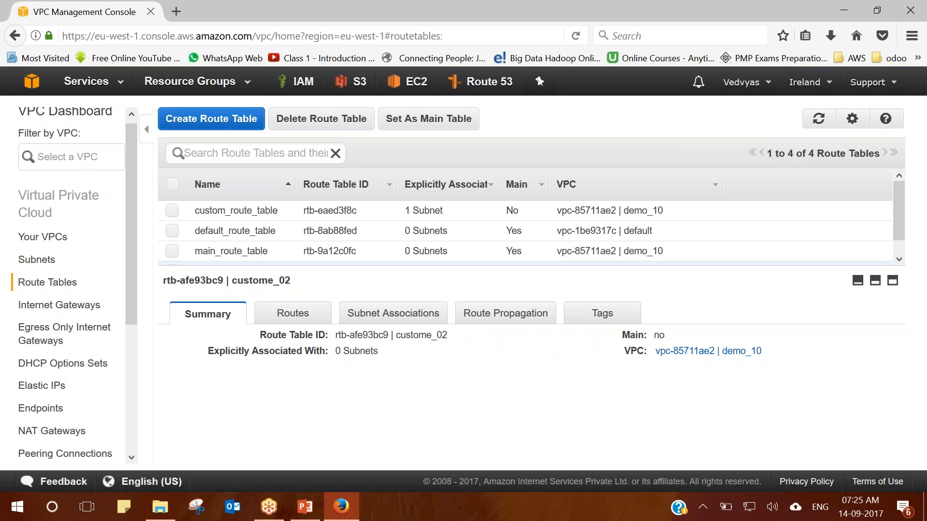
Show custome_02's routes: only the active 10.0.0.0/16 local route, no internet route.
{"action": "left_click", "coordinate": [294, 314]}
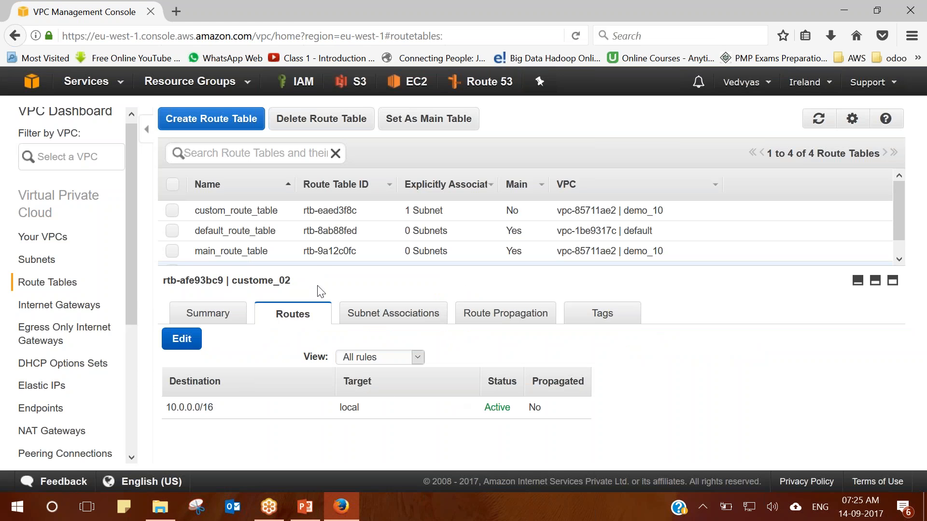
{"action": "left_click", "coordinate": [172, 251]}
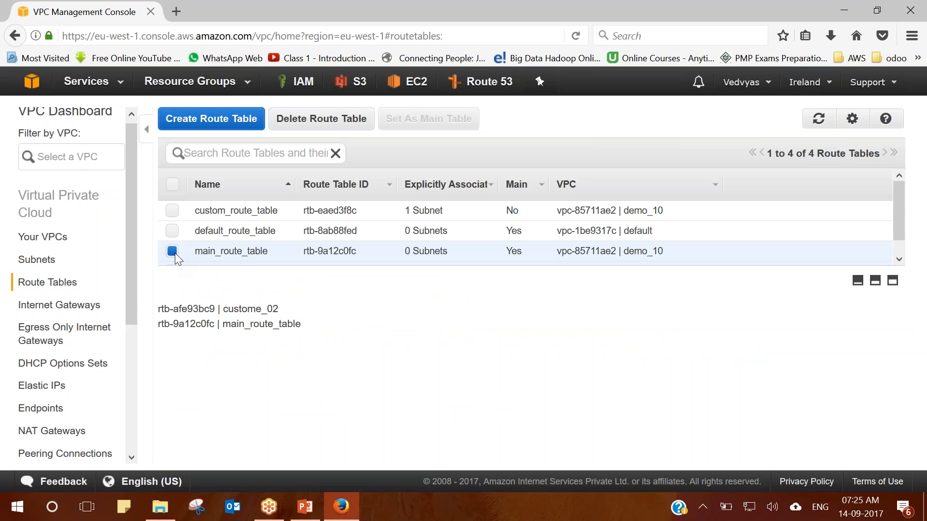
{"action": "left_click", "coordinate": [172, 251]}
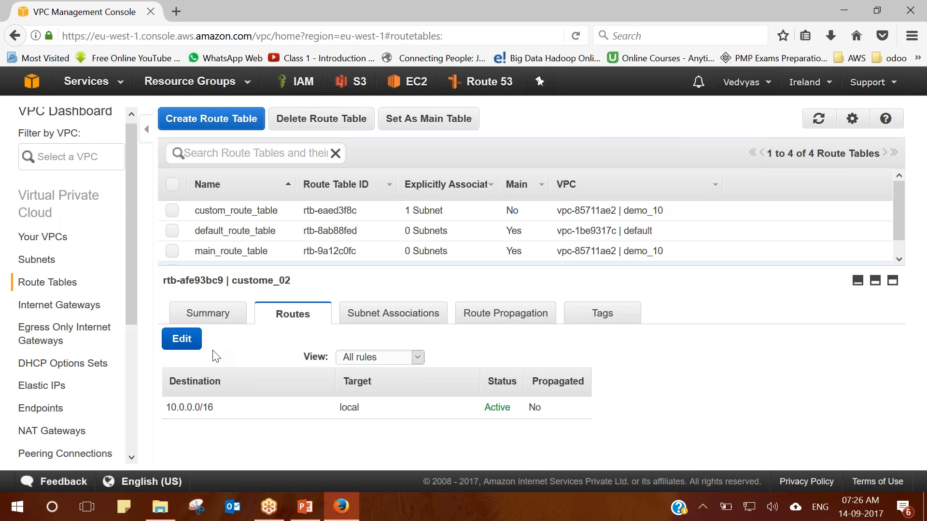
Add a new route row to custome_02 with destination 0.0.0.0/0.
{"action": "left_click", "coordinate": [183, 338]}
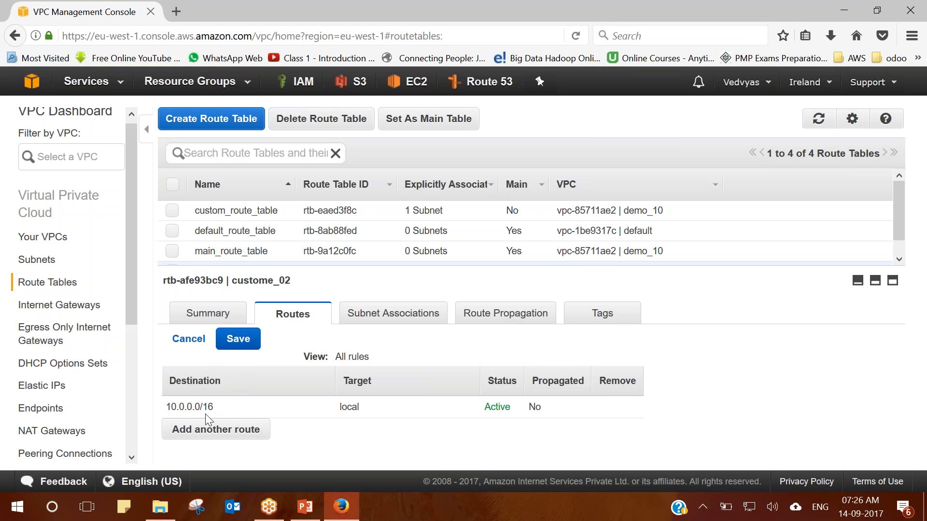
{"action": "left_click", "coordinate": [250, 430]}
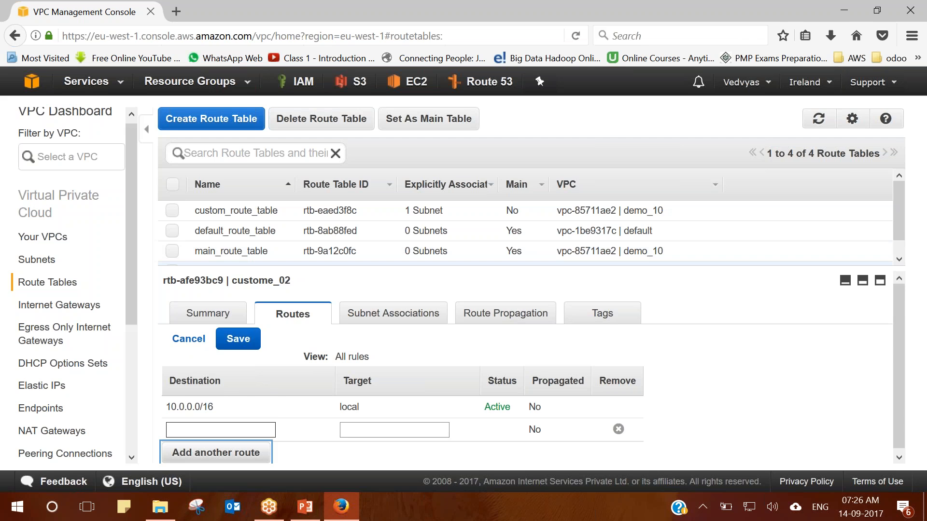
{"action": "left_click_drag", "start_coordinate": [895, 310], "coordinate": [897, 382]}
{"action": "left_click", "coordinate": [251, 426]}
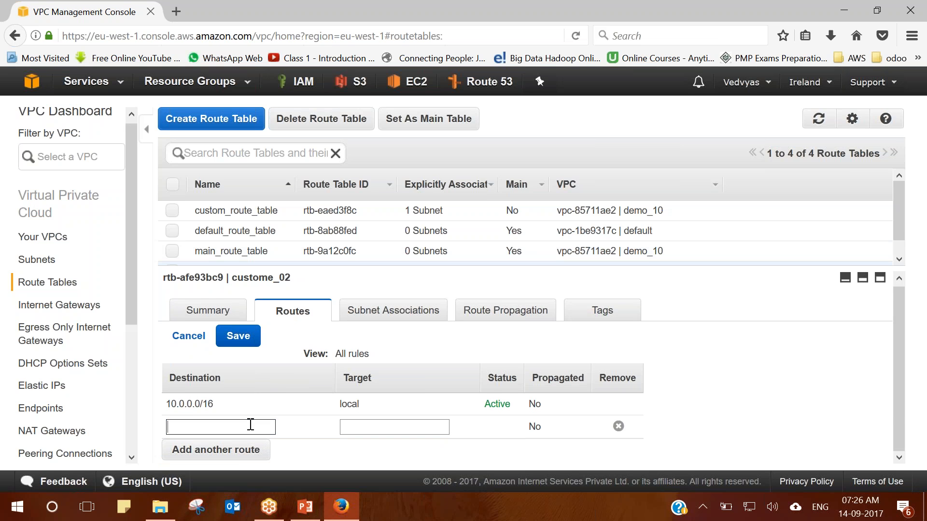
{"action": "type", "text": "0.0.0.."}
{"action": "key", "text": "BackSpace"}
{"action": "type", "text": "0/0"}
Check the new route's 0.0.0.0/0 destination value, leaving its target blank.
{"action": "left_click_drag", "start_coordinate": [251, 424], "coordinate": [170, 427]}
{"action": "left_click", "coordinate": [211, 429]}
{"action": "left_click_drag", "start_coordinate": [211, 429], "coordinate": [161, 426]}
{"action": "left_click", "coordinate": [225, 425]}
{"action": "left_click_drag", "start_coordinate": [226, 425], "coordinate": [165, 429]}
{"action": "left_click", "coordinate": [220, 430]}
{"action": "left_click_drag", "start_coordinate": [208, 427], "coordinate": [157, 421]}
{"action": "left_click", "coordinate": [227, 422]}
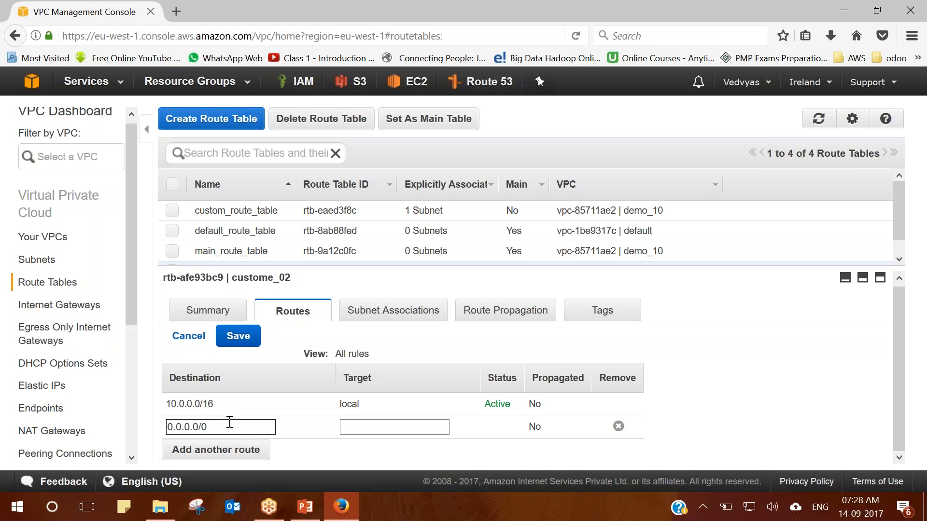
Point custome_02's 0.0.0.0/0 route at internet gateway igw-e12d2885 and save the route table.
{"action": "left_click", "coordinate": [355, 427]}
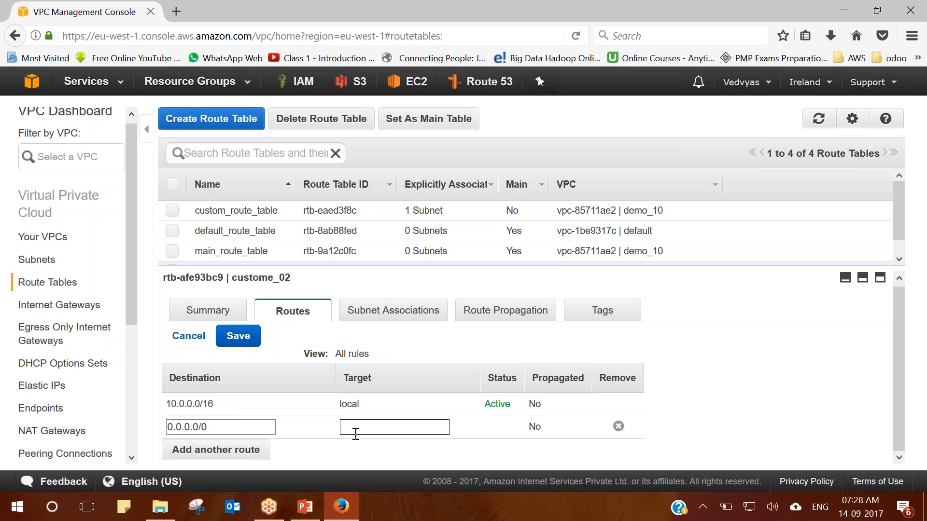
{"action": "left_click", "coordinate": [366, 453]}
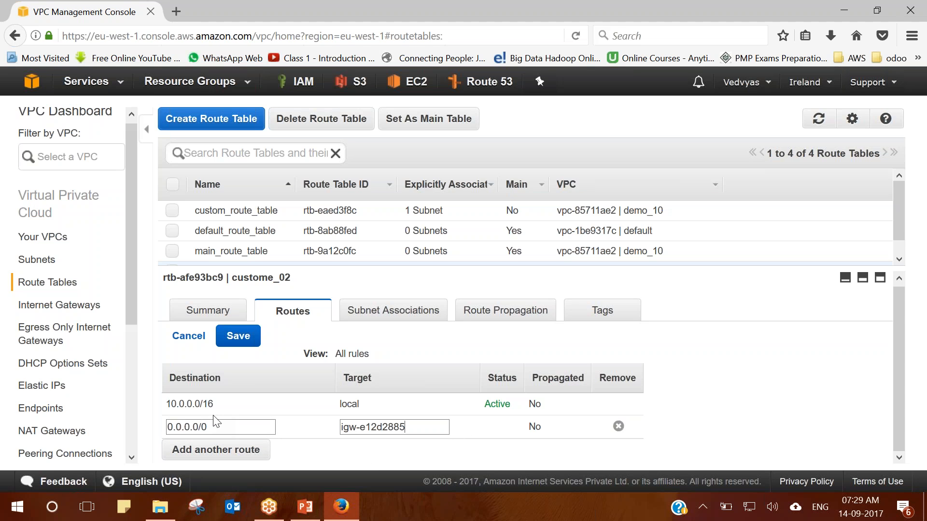
{"action": "left_click_drag", "start_coordinate": [209, 427], "coordinate": [165, 427]}
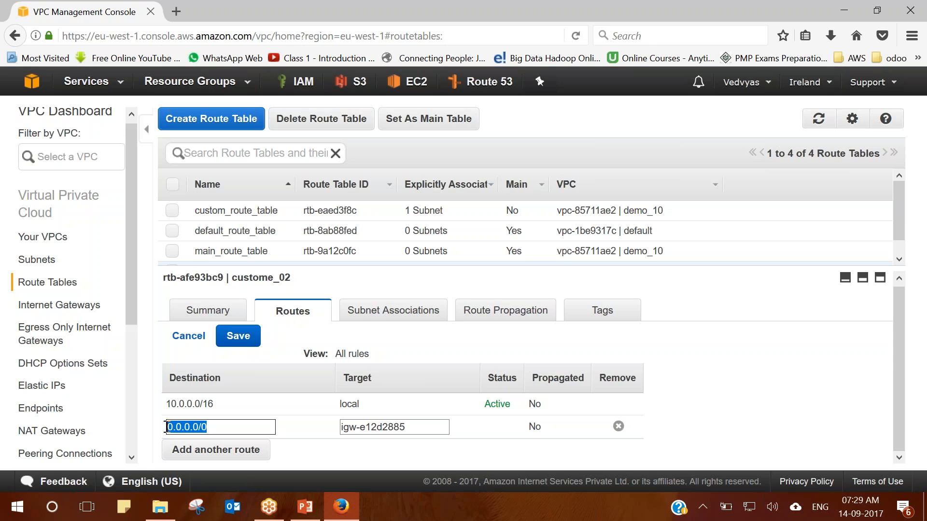
{"action": "left_click", "coordinate": [241, 337]}
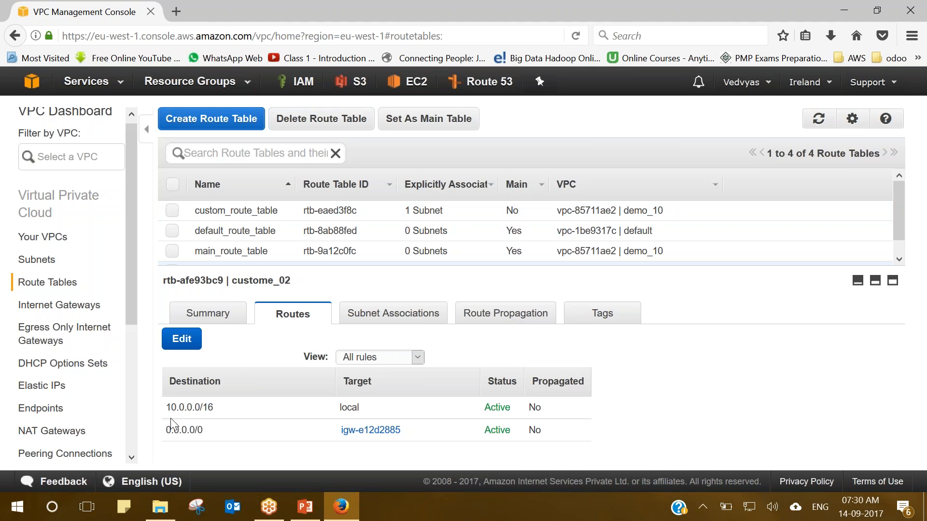
Confirm the 0.0.0.0/0 → igw-e12d2885 route shows Active alongside the 10.0.0.0/16 local route.
{"action": "left_click_drag", "start_coordinate": [165, 435], "coordinate": [555, 433]}
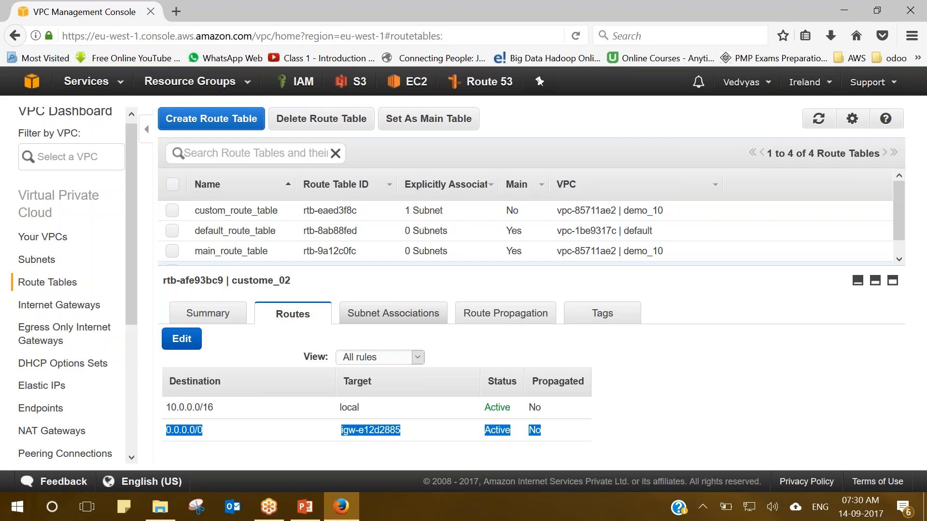
Glance at custome_02's subnet associations and routes, then at custom_route_table's details.
{"action": "left_click", "coordinate": [391, 315]}
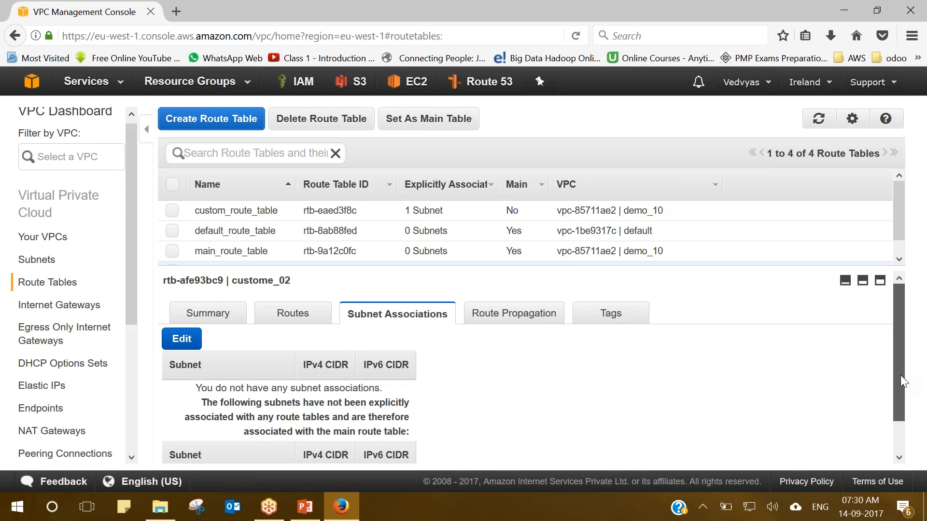
{"action": "scroll", "coordinate": [900, 375], "scroll_direction": "down", "scroll_amount": 1}
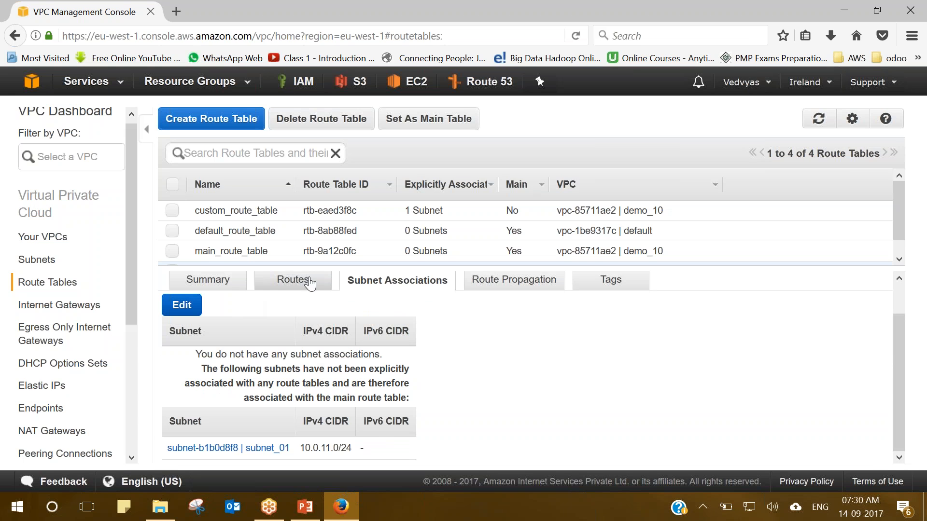
{"action": "left_click", "coordinate": [292, 280]}
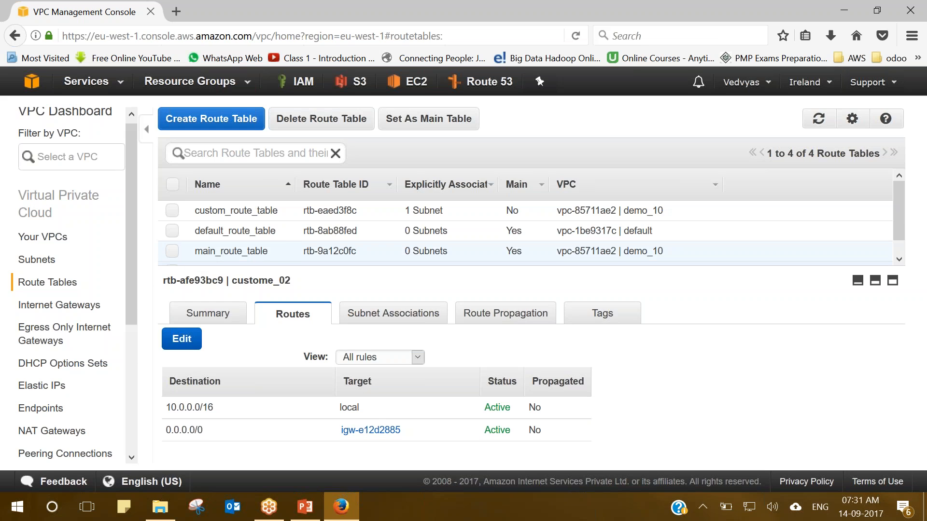
{"action": "left_click", "coordinate": [240, 213]}
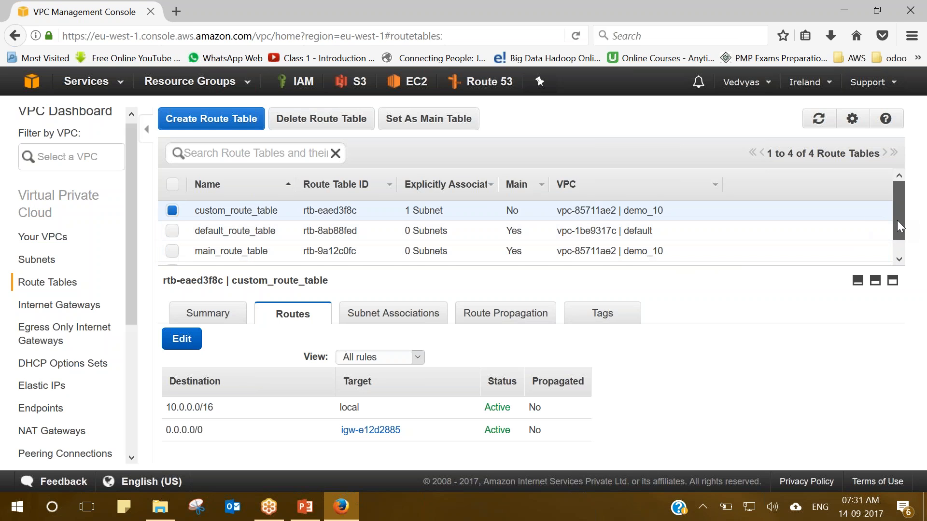
{"action": "left_click_drag", "start_coordinate": [897, 221], "coordinate": [900, 242]}
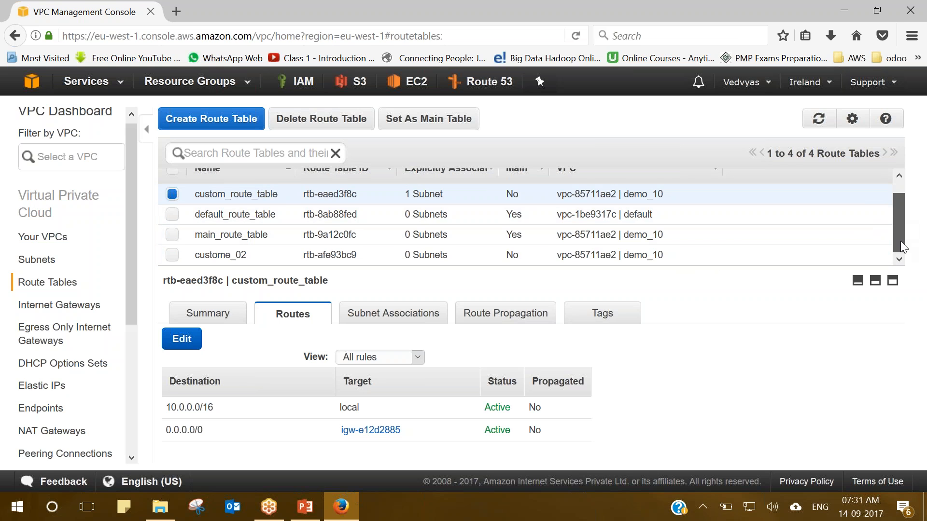
Select only custome_02 and review its subnet associations: none, subnet_01 (10.0.11.0/24) unassociated.
{"action": "left_click", "coordinate": [172, 255]}
{"action": "left_click", "coordinate": [227, 255]}
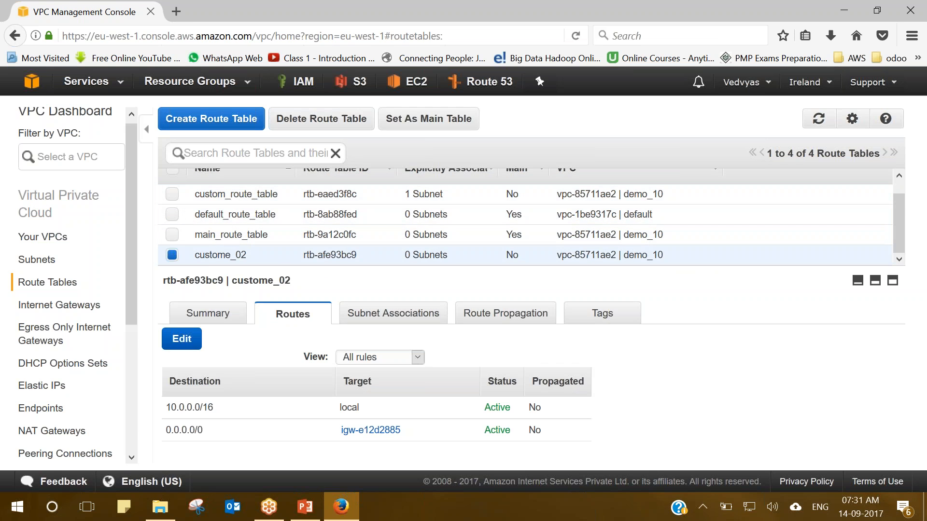
{"action": "left_click", "coordinate": [393, 314]}
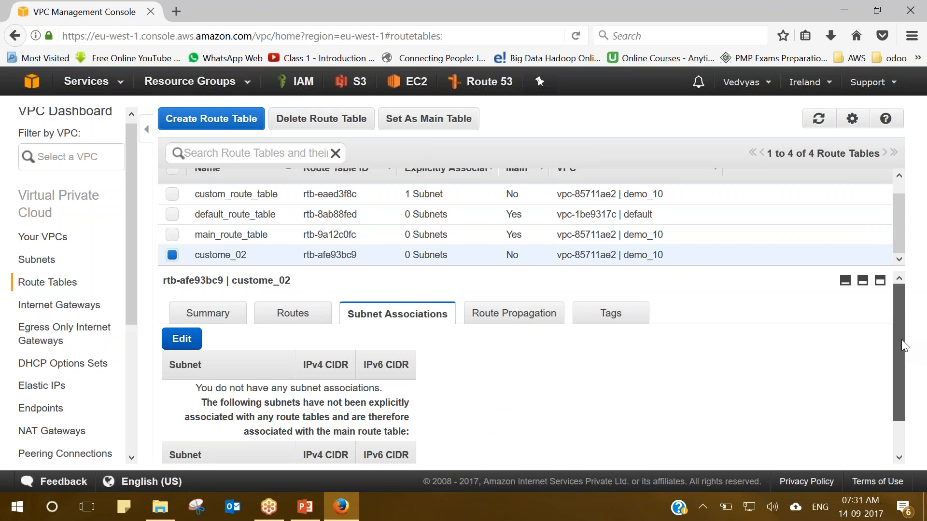
{"action": "scroll", "coordinate": [902, 340], "scroll_direction": "down", "scroll_amount": 1}
{"action": "left_click_drag", "start_coordinate": [416, 453], "coordinate": [220, 468]}
Select only custom_route_table to see subnet_02 (10.0.10.0/24) explicitly associated.
{"action": "left_click", "coordinate": [210, 422]}
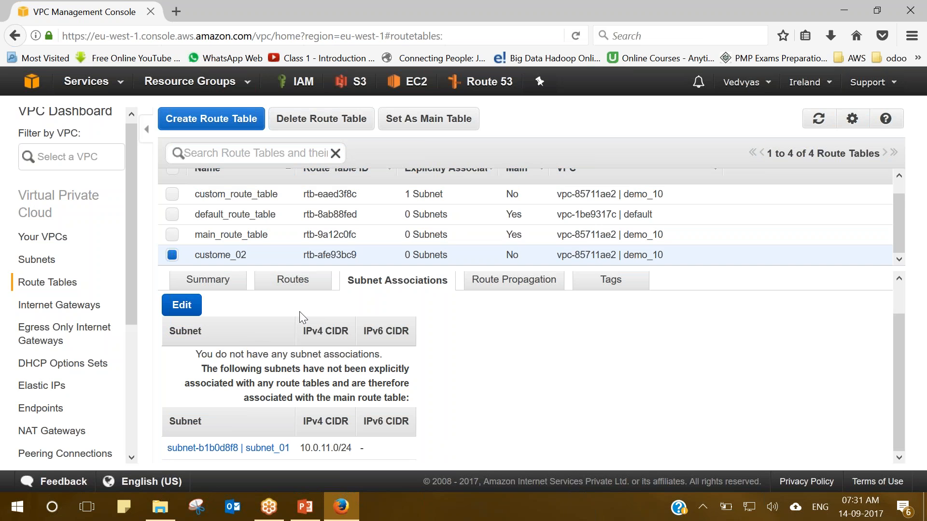
{"action": "left_click", "coordinate": [173, 199]}
{"action": "left_click", "coordinate": [173, 256]}
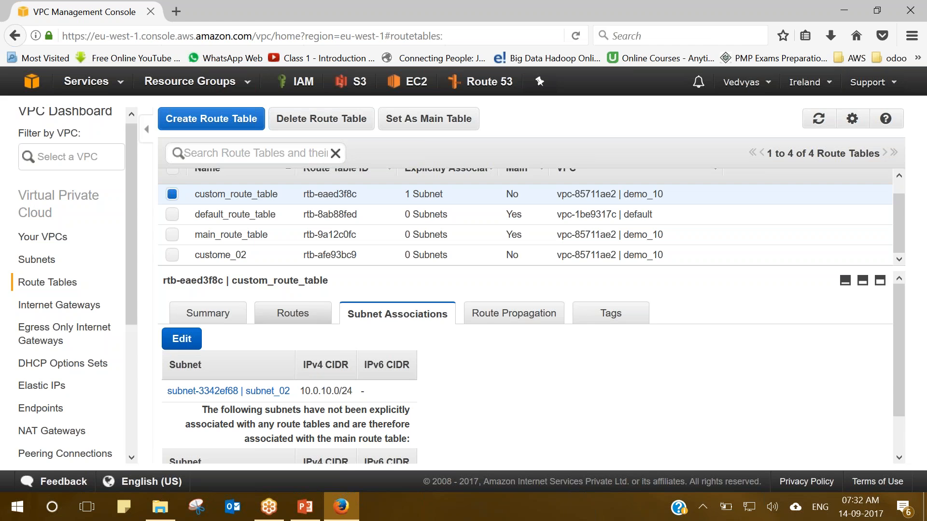
Inspect custom_route_table's active 0.0.0.0/0 → igw-e12d2885 route, then put its routes into edit mode.
{"action": "left_click", "coordinate": [292, 319]}
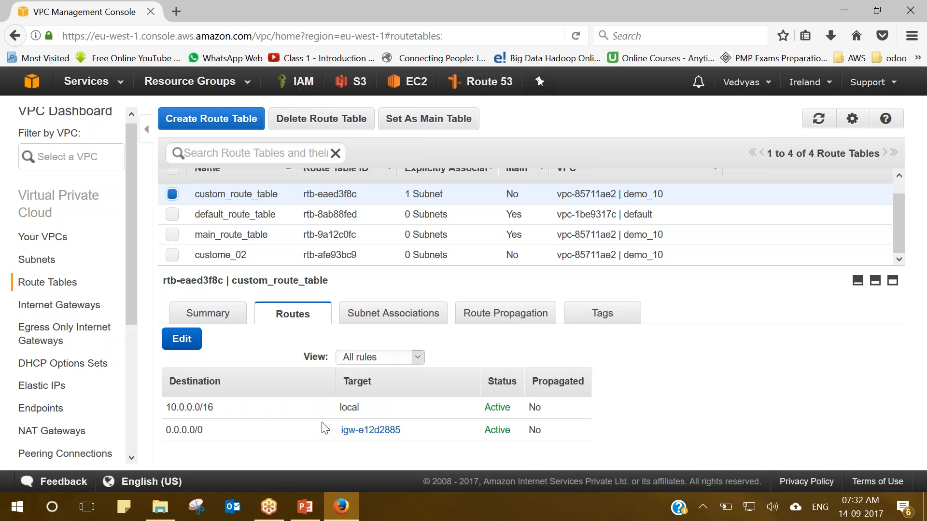
{"action": "left_click_drag", "start_coordinate": [415, 431], "coordinate": [166, 430]}
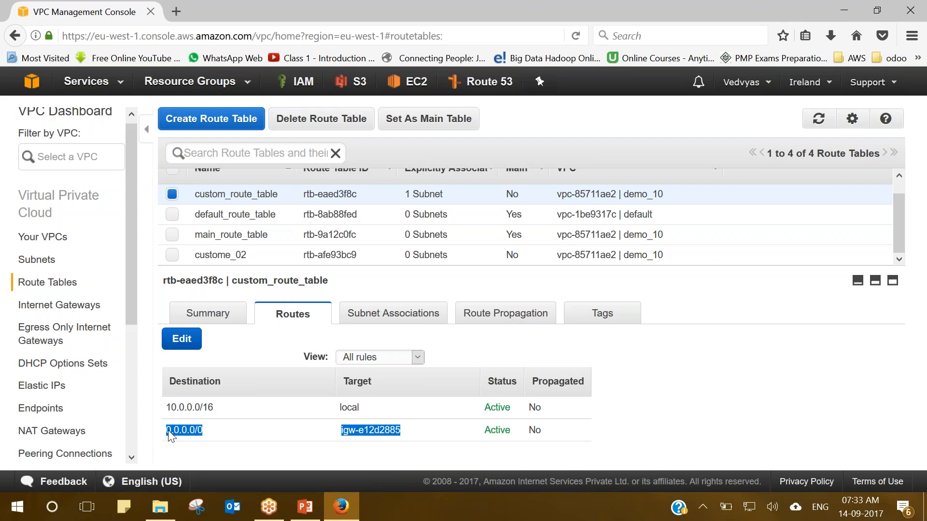
{"action": "left_click", "coordinate": [258, 434]}
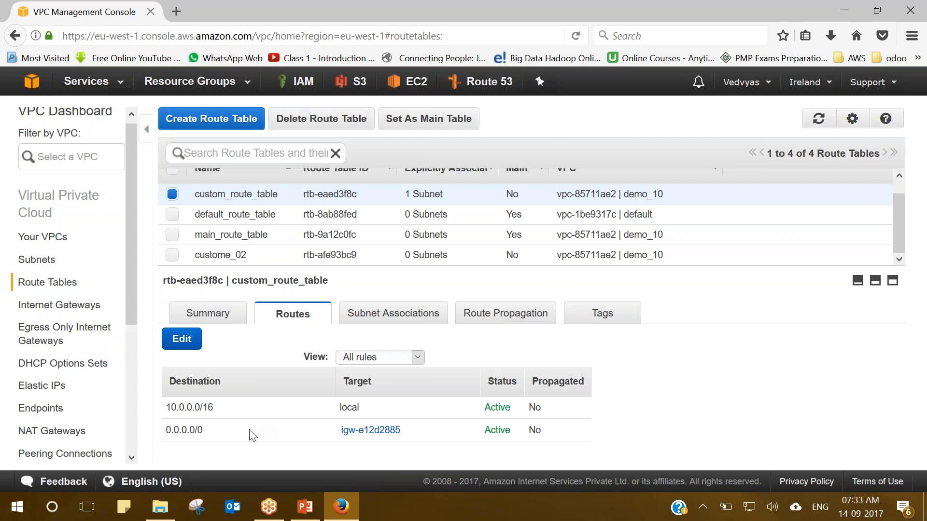
{"action": "left_click_drag", "start_coordinate": [203, 430], "coordinate": [165, 430]}
{"action": "left_click", "coordinate": [202, 429]}
{"action": "left_click_drag", "start_coordinate": [206, 430], "coordinate": [166, 430]}
{"action": "left_click", "coordinate": [232, 431]}
{"action": "left_click_drag", "start_coordinate": [168, 430], "coordinate": [203, 430]}
{"action": "left_click", "coordinate": [207, 436]}
{"action": "left_click_drag", "start_coordinate": [166, 431], "coordinate": [204, 427]}
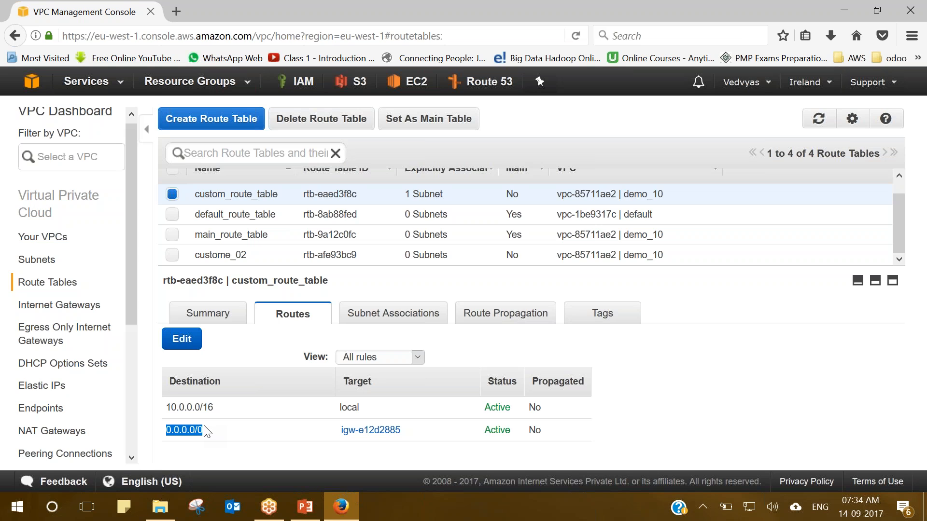
{"action": "left_click", "coordinate": [181, 338]}
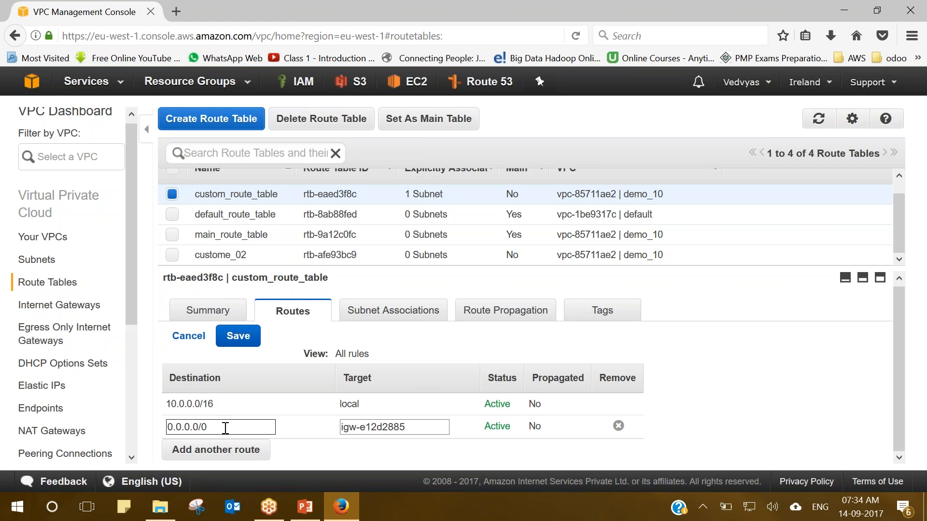
Change the internet-gateway route's destination from 0.0.0.0/0 to 132.95.12.34/32.
{"action": "left_click_drag", "start_coordinate": [223, 427], "coordinate": [144, 438]}
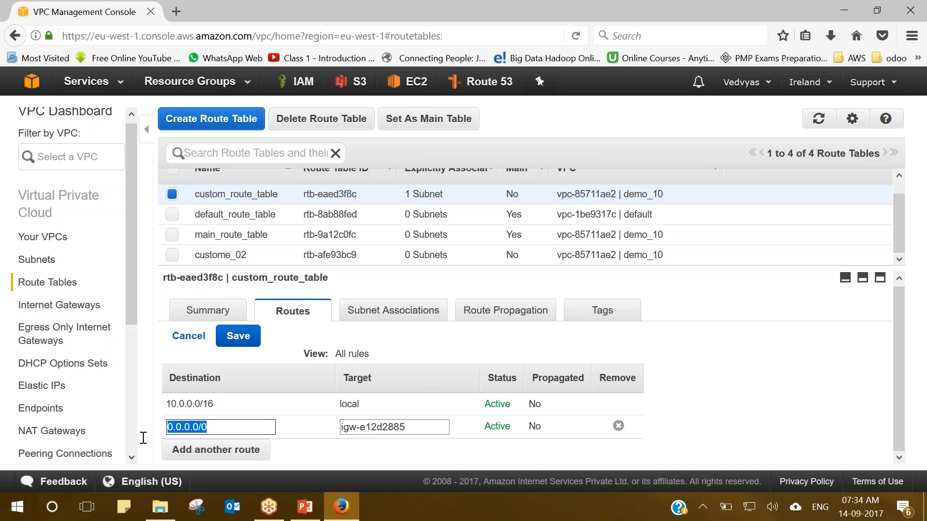
{"action": "type", "text": "132."}
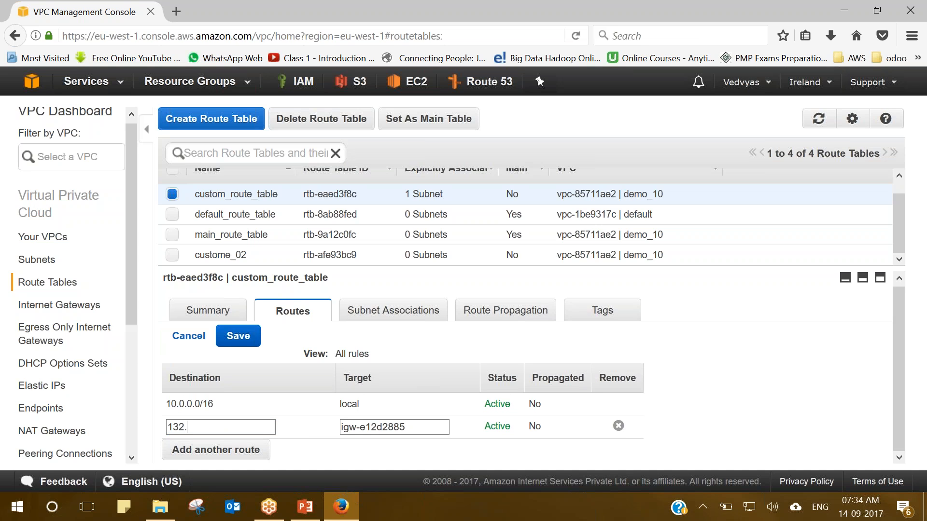
{"action": "type", "text": "95.12.34"}
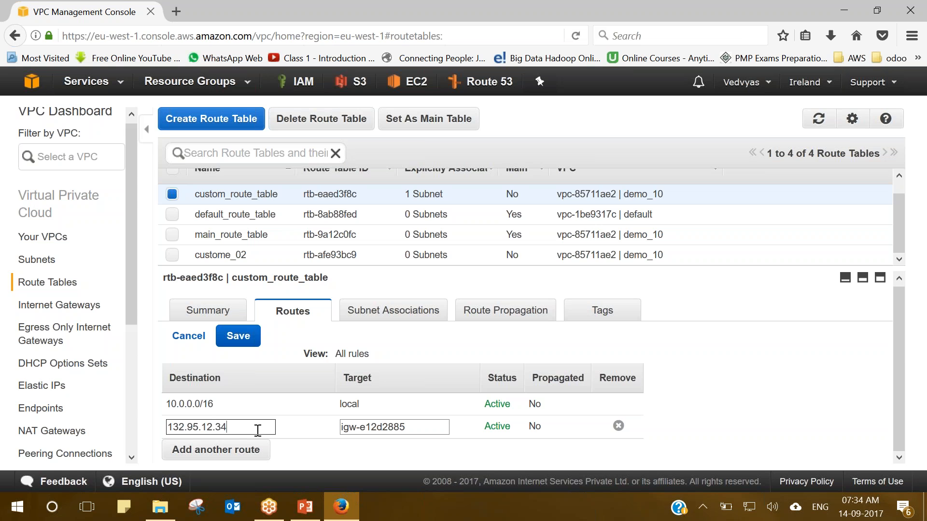
{"action": "type", "text": "/32"}
{"action": "left_click_drag", "start_coordinate": [227, 427], "coordinate": [138, 428]}
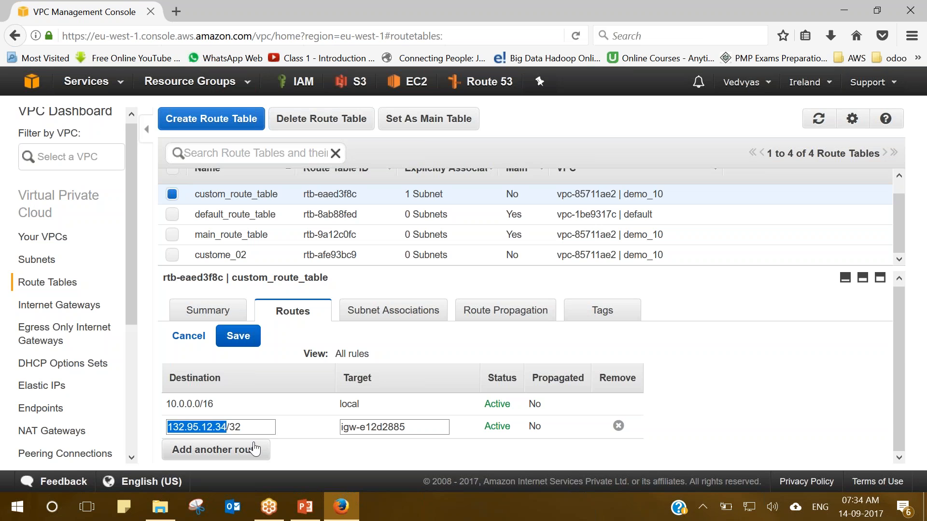
{"action": "left_click", "coordinate": [295, 455]}
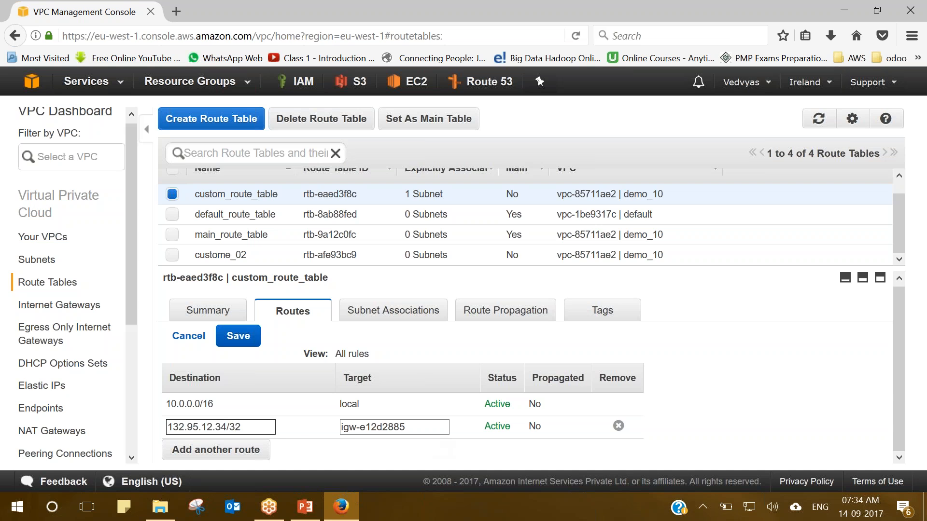
{"action": "left_click_drag", "start_coordinate": [249, 426], "coordinate": [175, 426]}
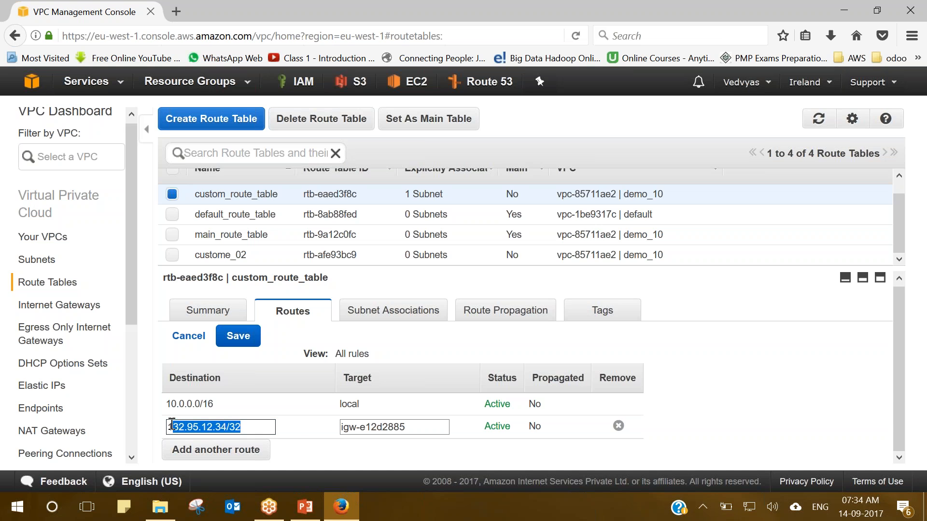
{"action": "left_click", "coordinate": [254, 427]}
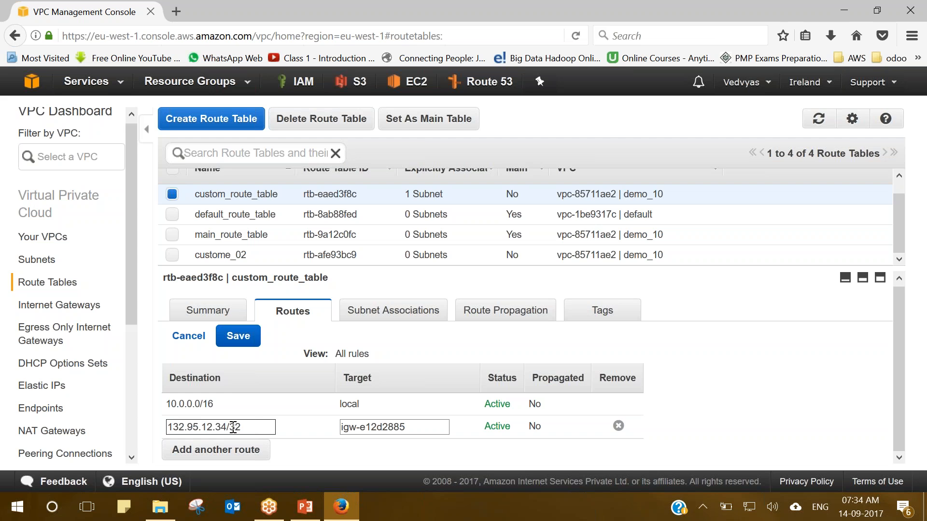
{"action": "left_click_drag", "start_coordinate": [228, 426], "coordinate": [169, 426]}
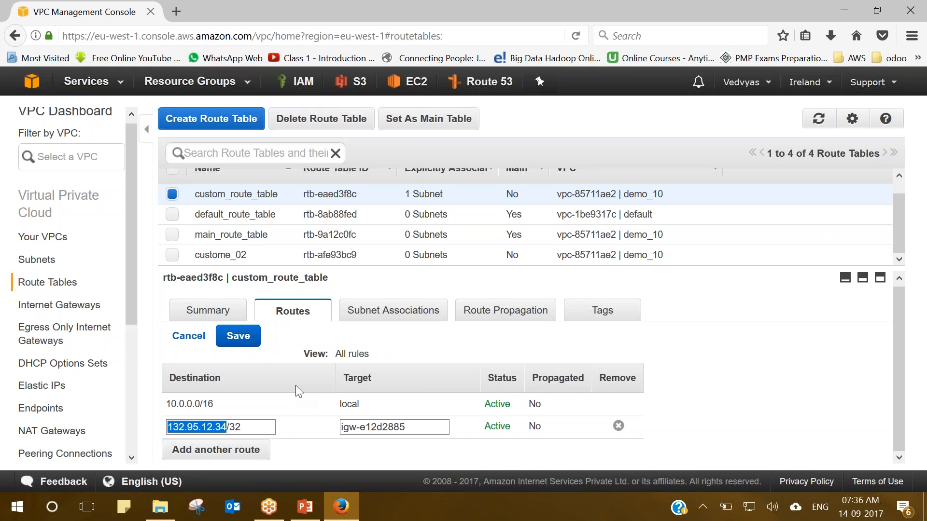
{"action": "left_click", "coordinate": [254, 425]}
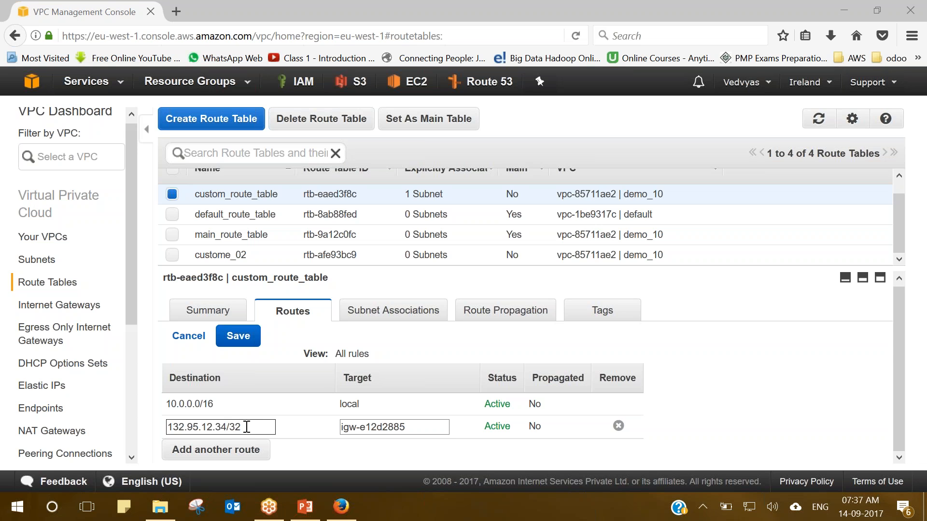
{"action": "left_click_drag", "start_coordinate": [243, 427], "coordinate": [170, 430]}
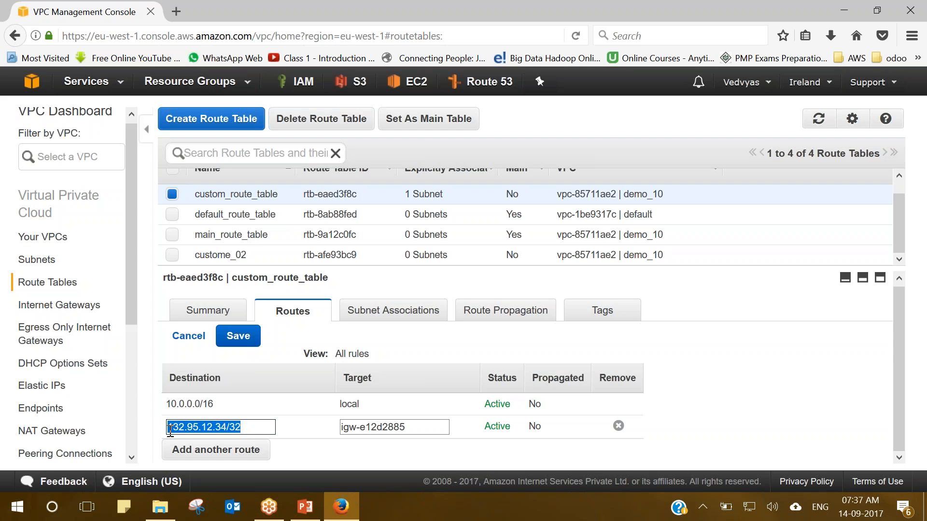
{"action": "left_click", "coordinate": [225, 427]}
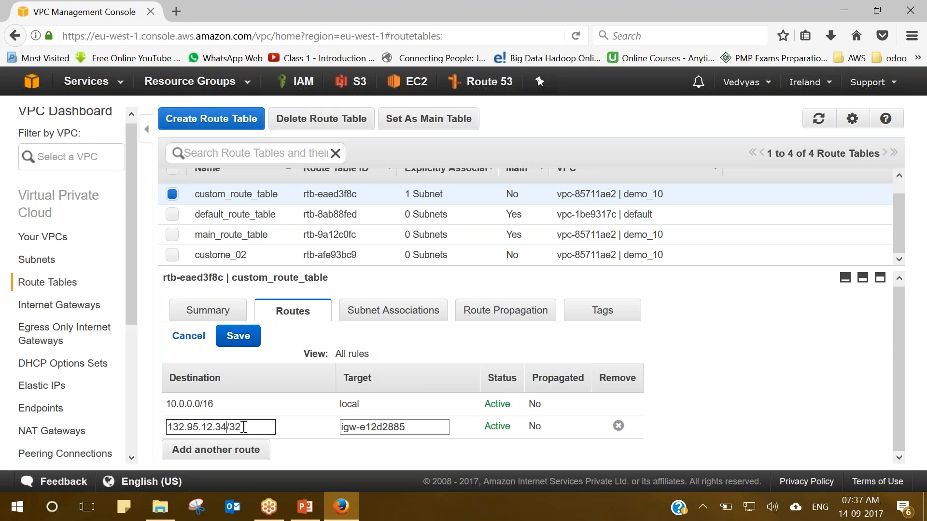
{"action": "left_click_drag", "start_coordinate": [244, 427], "coordinate": [232, 429]}
{"action": "left_click", "coordinate": [245, 428]}
{"action": "left_click_drag", "start_coordinate": [226, 426], "coordinate": [167, 428]}
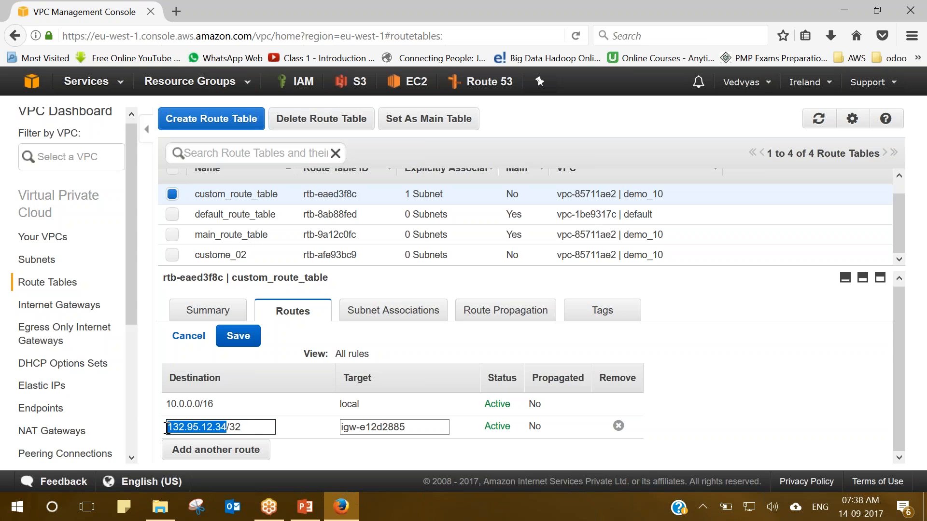
{"action": "left_click", "coordinate": [253, 429]}
{"action": "left_click_drag", "start_coordinate": [253, 429], "coordinate": [168, 427]}
{"action": "left_click", "coordinate": [255, 428]}
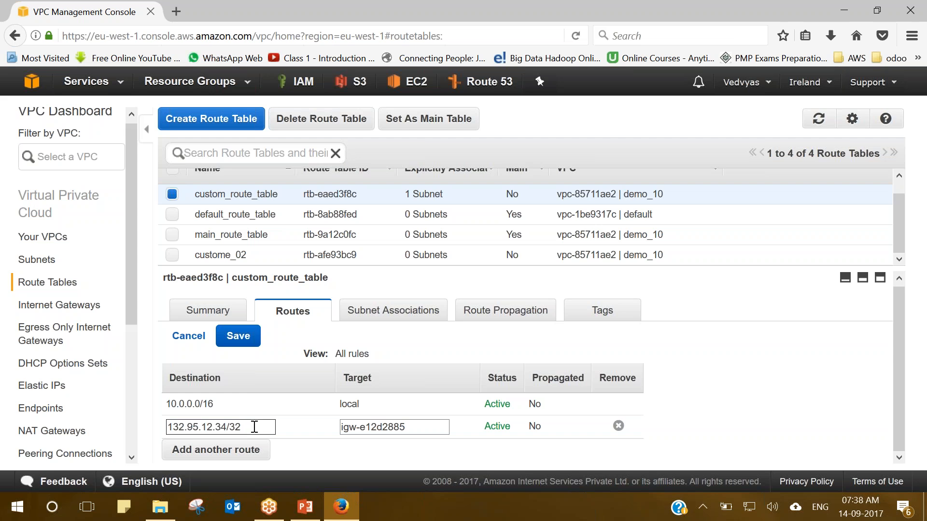
{"action": "left_click_drag", "start_coordinate": [255, 428], "coordinate": [169, 428]}
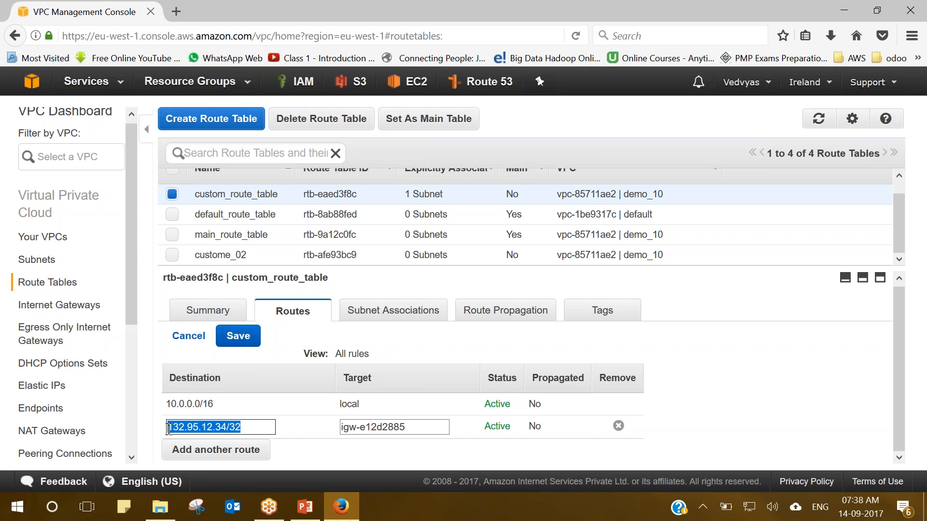
{"action": "left_click_drag", "start_coordinate": [226, 428], "coordinate": [154, 434]}
{"action": "left_click", "coordinate": [240, 427]}
{"action": "key", "text": "BackSpace"}
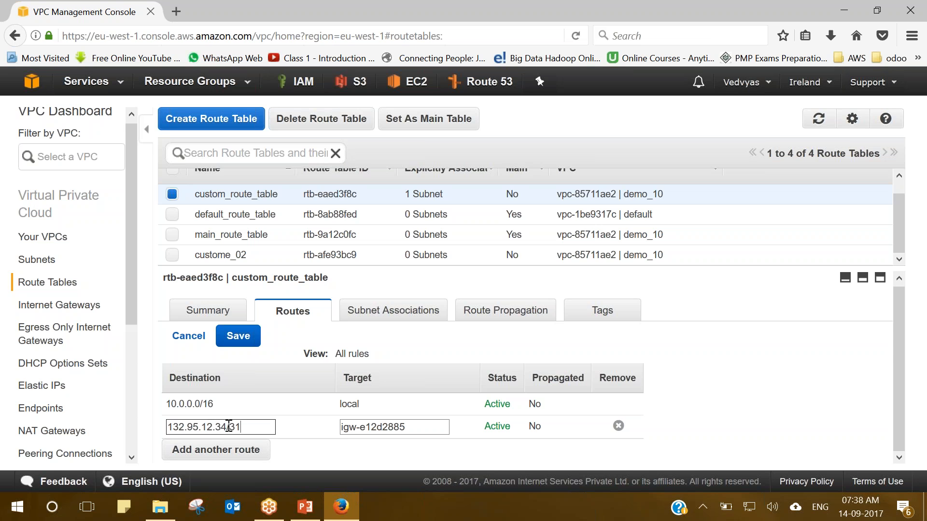
{"action": "key", "text": "BackSpace"}
{"action": "type", "text": "2"}
{"action": "left_click_drag", "start_coordinate": [228, 426], "coordinate": [167, 426]}
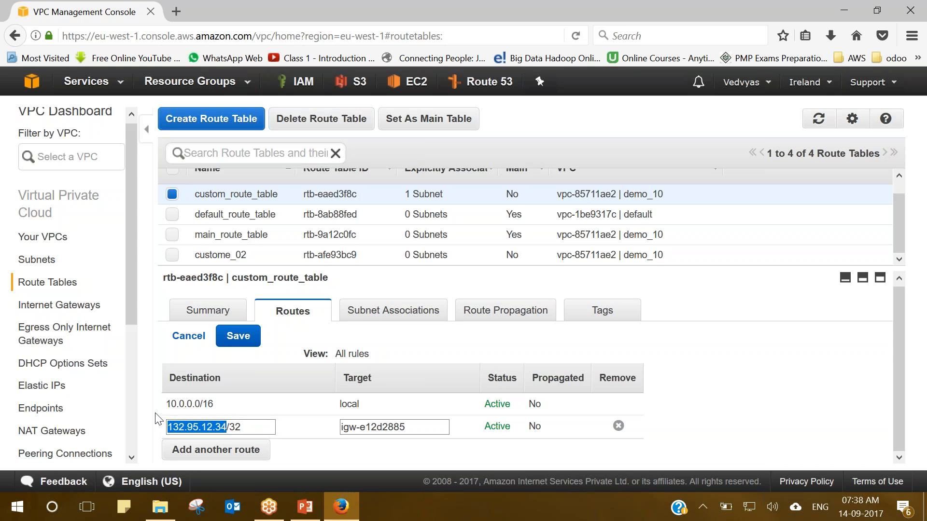
{"action": "left_click", "coordinate": [155, 414]}
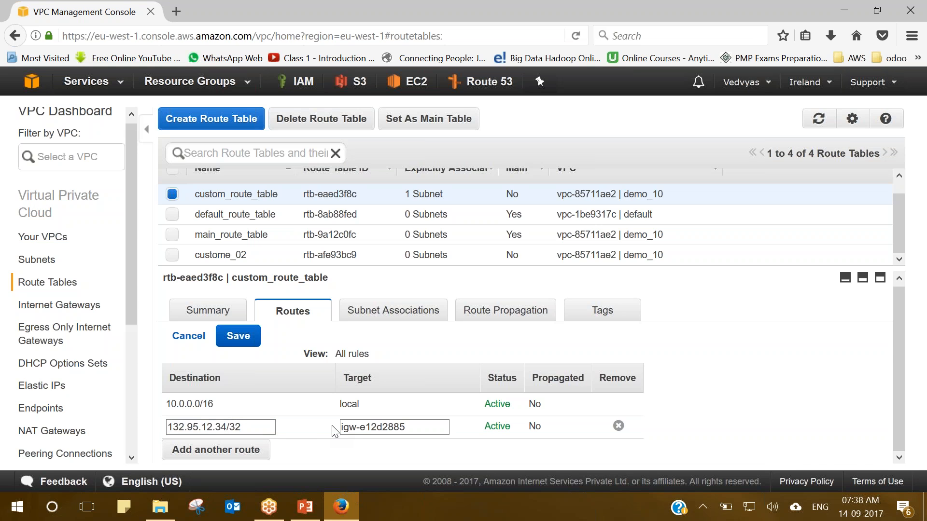
{"action": "left_click", "coordinate": [245, 424]}
{"action": "key", "text": "BackSpace"}
{"action": "key", "text": "BackSpace"}
{"action": "key", "text": "BackSpace"}
{"action": "left_click", "coordinate": [297, 447]}
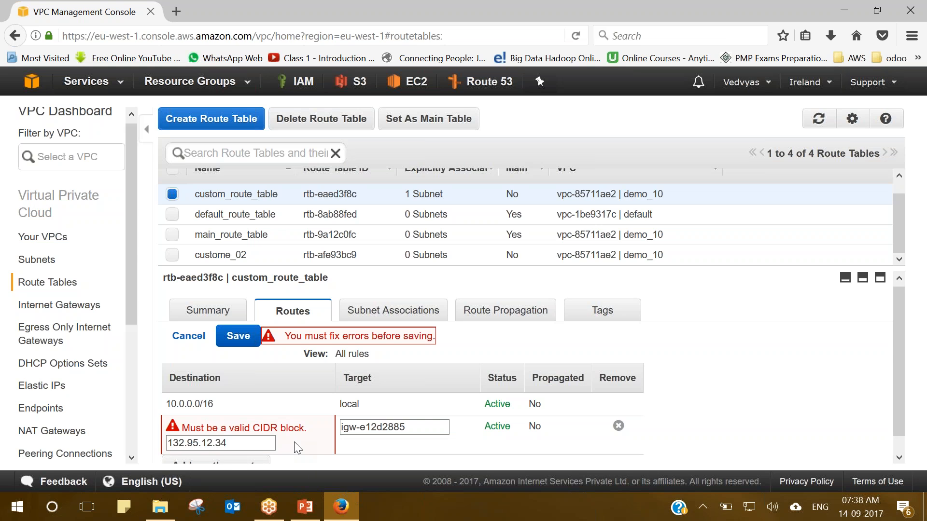
{"action": "left_click", "coordinate": [245, 443]}
{"action": "type", "text": "/32"}
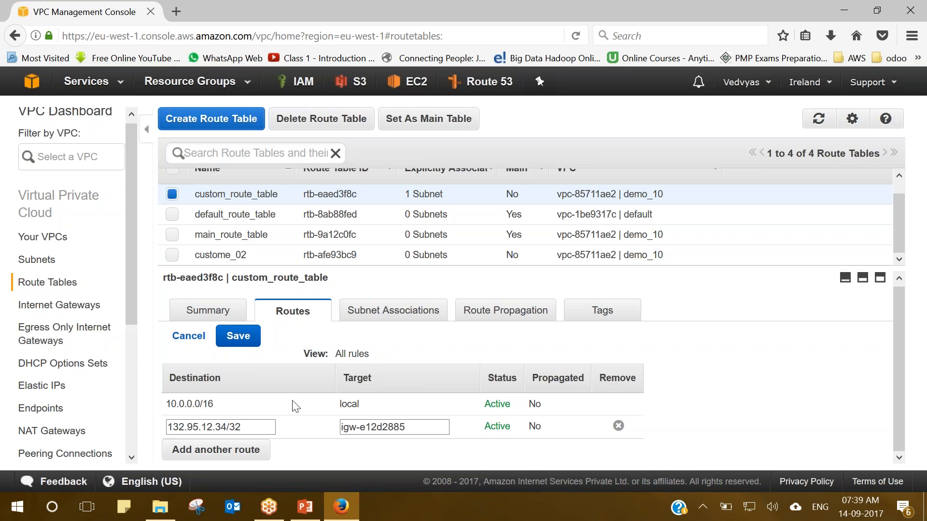
Set the route destination back to 0.0.0.0/0, save it, and go to the Subnets list.
{"action": "left_click", "coordinate": [237, 427]}
{"action": "left_click_drag", "start_coordinate": [237, 427], "coordinate": [162, 427]}
{"action": "type", "text": "0."}
{"action": "type", "text": ".0.0"}
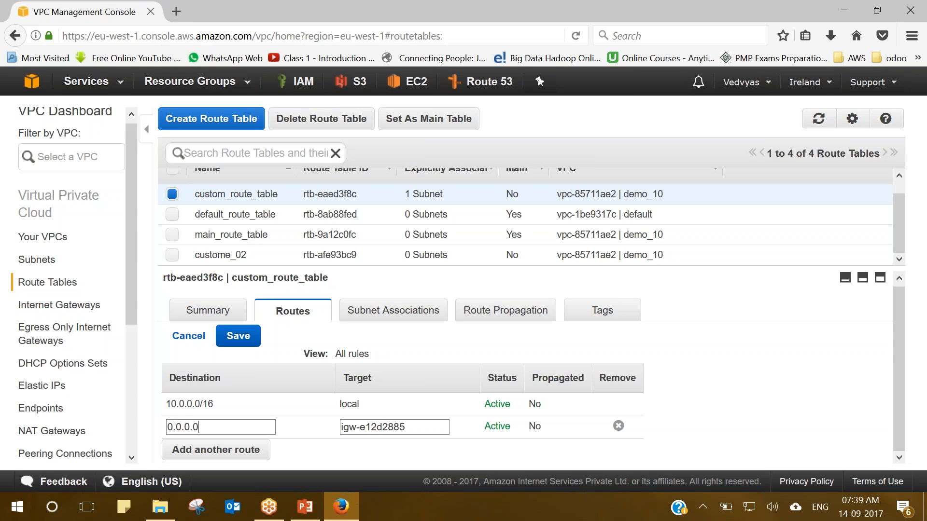
{"action": "type", "text": "/0"}
{"action": "left_click", "coordinate": [239, 338]}
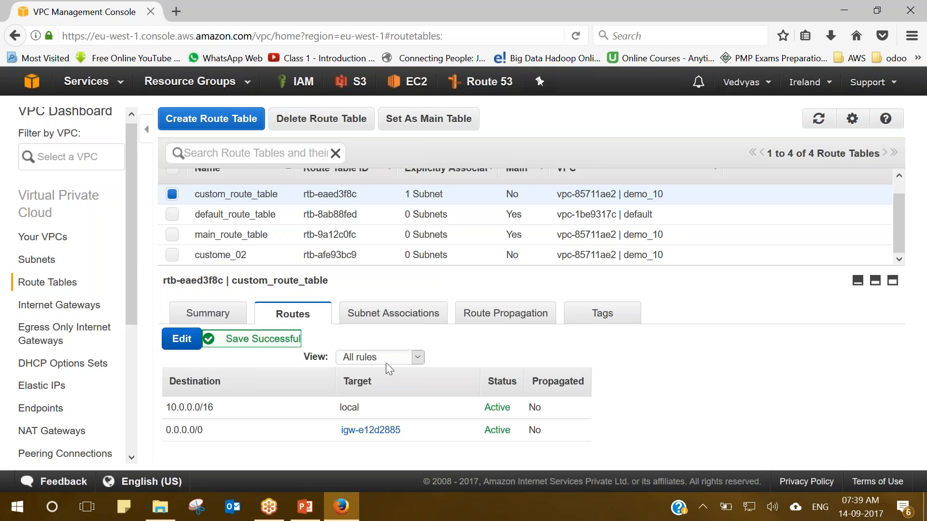
{"action": "left_click", "coordinate": [36, 259]}
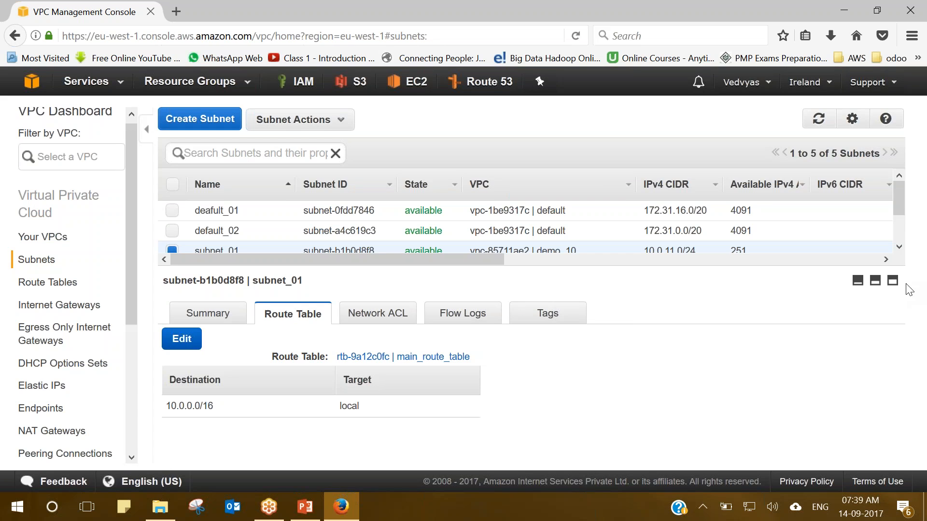
Enlarge the subnet table to show all five subnets and scroll across its columns.
{"action": "left_click", "coordinate": [875, 283]}
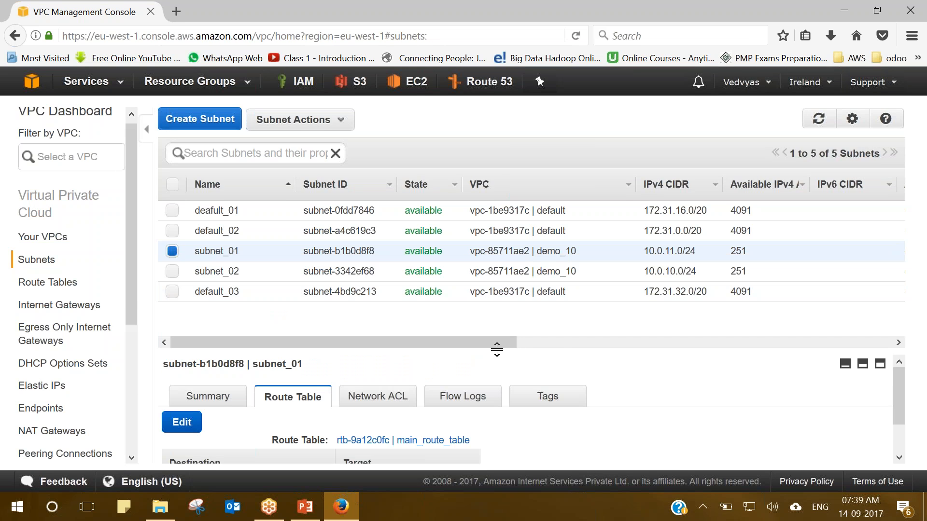
{"action": "mouse_move", "coordinate": [461, 342]}
{"action": "left_mouse_down"}
{"action": "mouse_move", "coordinate": [545, 341]}
{"action": "mouse_move", "coordinate": [913, 383]}
{"action": "mouse_move", "coordinate": [509, 366]}
{"action": "mouse_move", "coordinate": [476, 352]}
{"action": "left_mouse_up"}
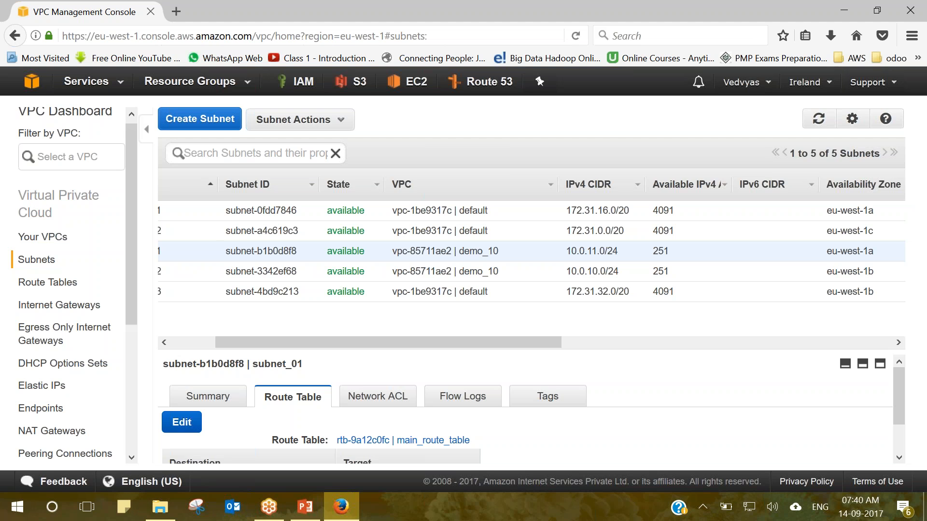
{"action": "left_click_drag", "start_coordinate": [269, 338], "coordinate": [196, 356]}
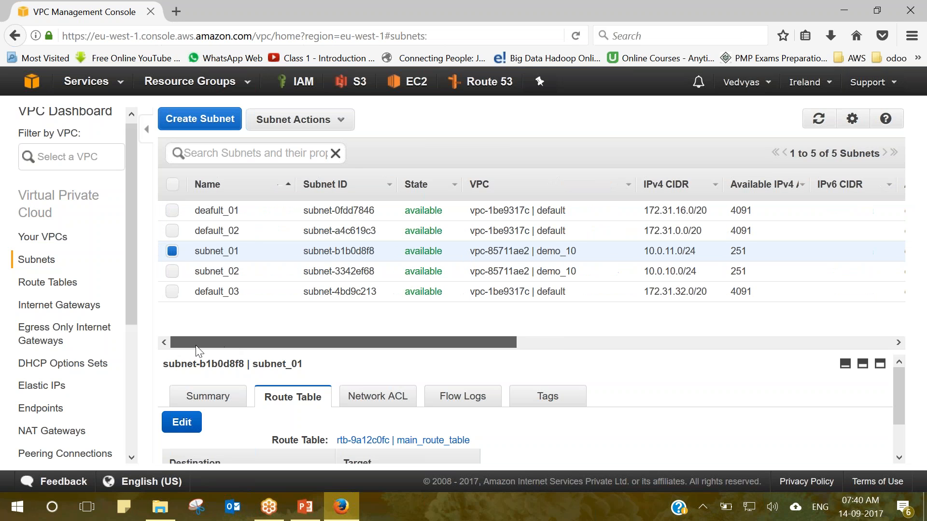
Set DNS hostnames to Yes for the demo_10 VPC and save.
{"action": "left_click", "coordinate": [34, 239]}
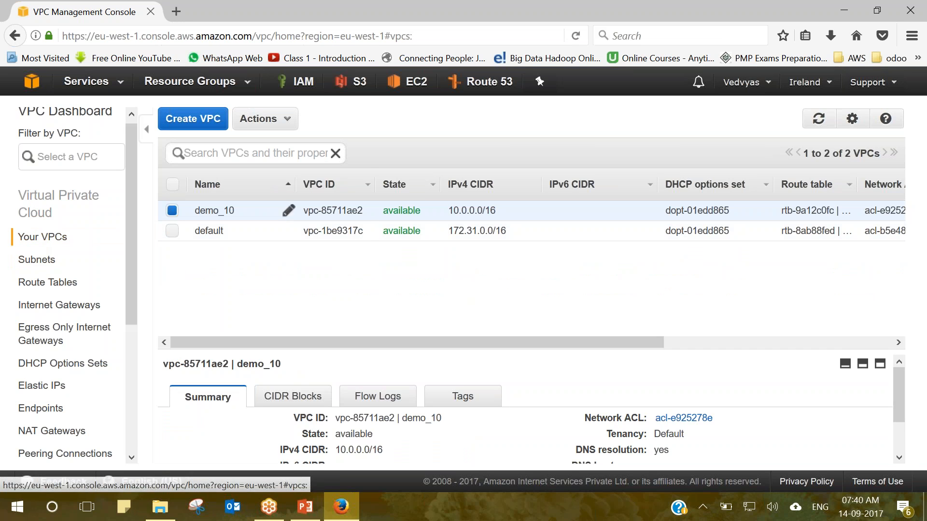
{"action": "left_click", "coordinate": [271, 119]}
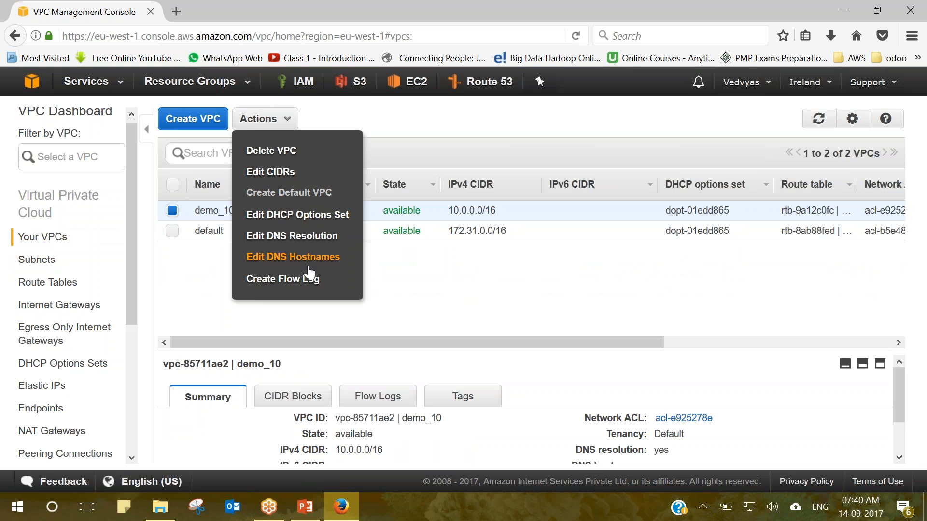
{"action": "left_click", "coordinate": [329, 258]}
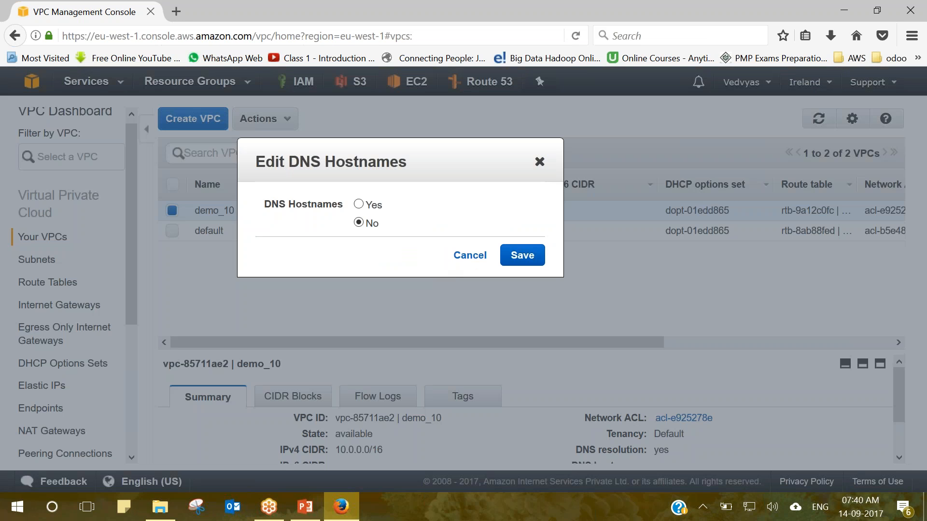
{"action": "left_click", "coordinate": [360, 206]}
{"action": "left_click", "coordinate": [531, 254]}
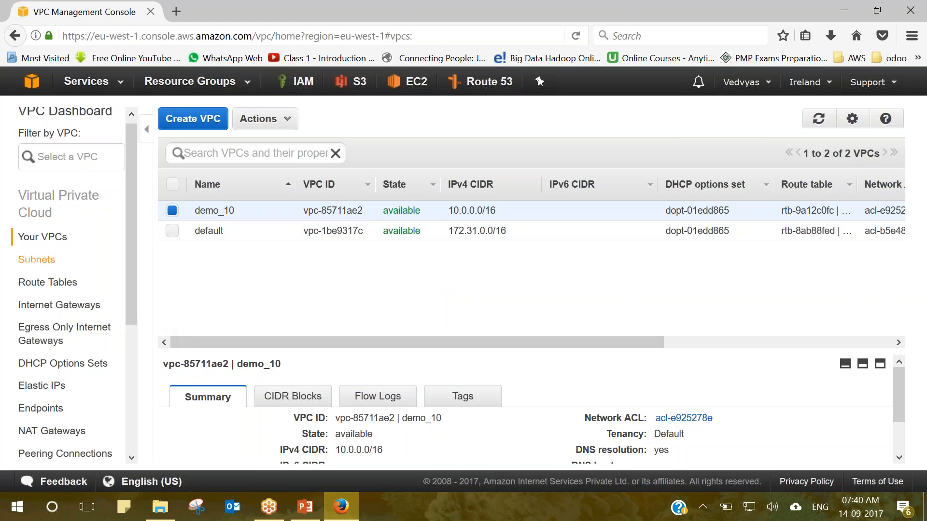
Turn on auto-assign public IPv4 addresses for subnet_02 and save the setting.
{"action": "left_click", "coordinate": [43, 261]}
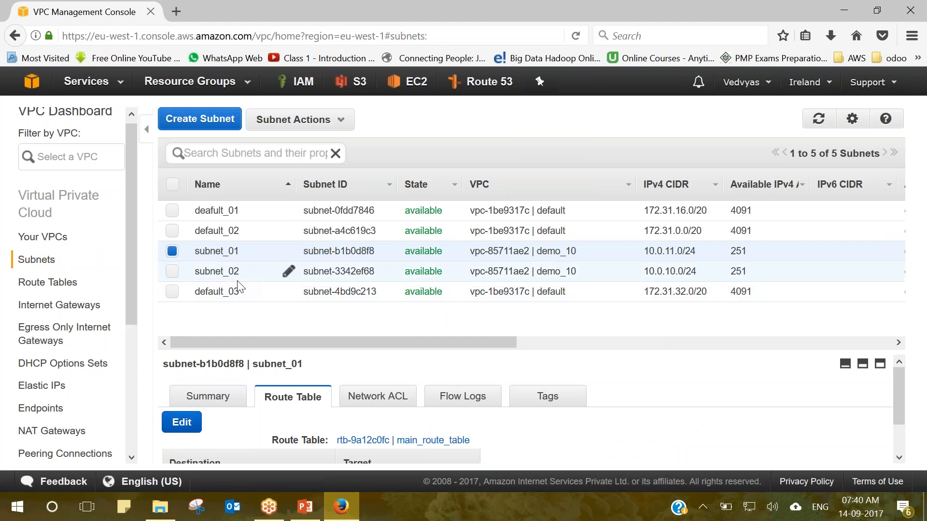
{"action": "left_click", "coordinate": [171, 269]}
{"action": "left_click", "coordinate": [169, 252]}
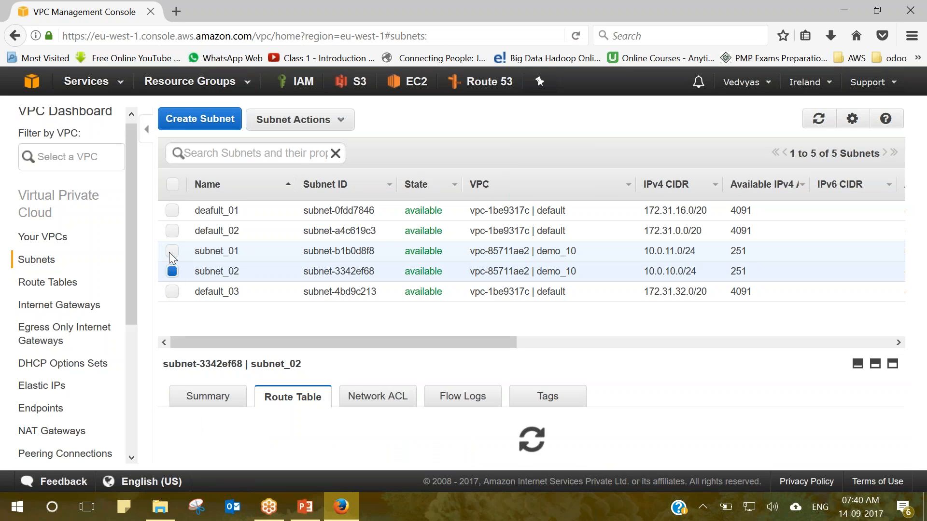
{"action": "left_click", "coordinate": [292, 121]}
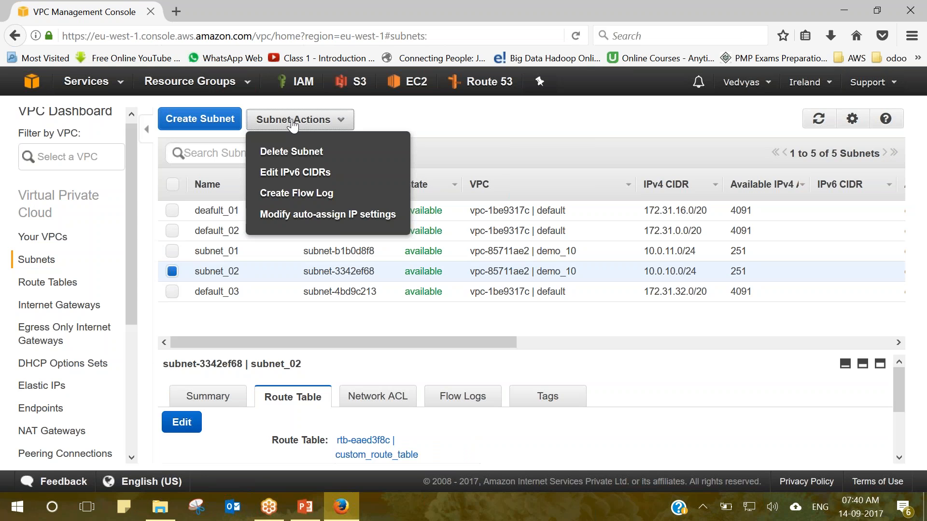
{"action": "left_click", "coordinate": [357, 221]}
{"action": "left_click", "coordinate": [419, 255]}
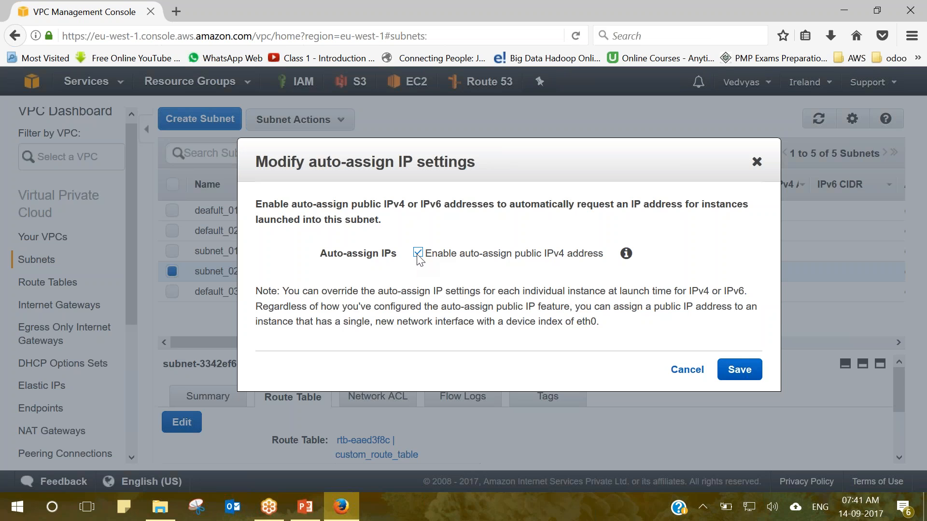
{"action": "left_click", "coordinate": [731, 382]}
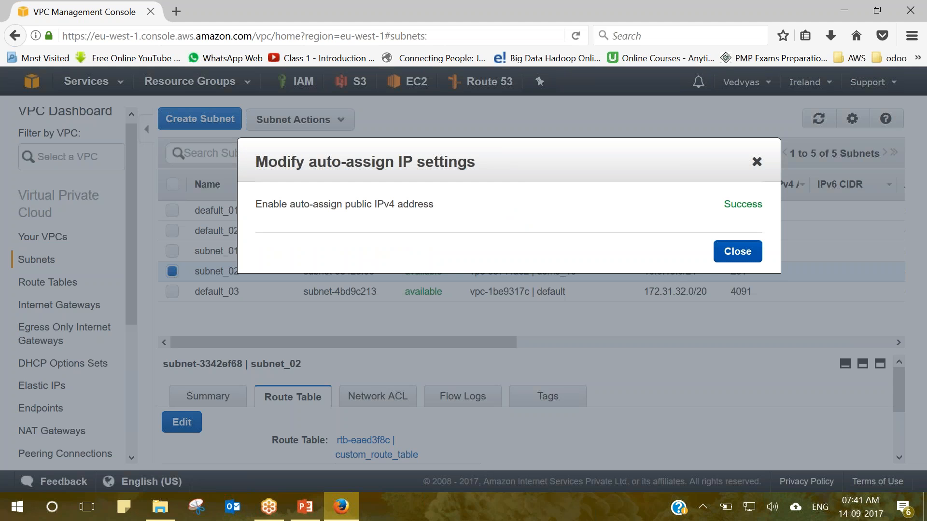
Dismiss the success confirmation and open the EC2 console in a new browser tab.
{"action": "left_click_drag", "start_coordinate": [529, 172], "coordinate": [418, 165]}
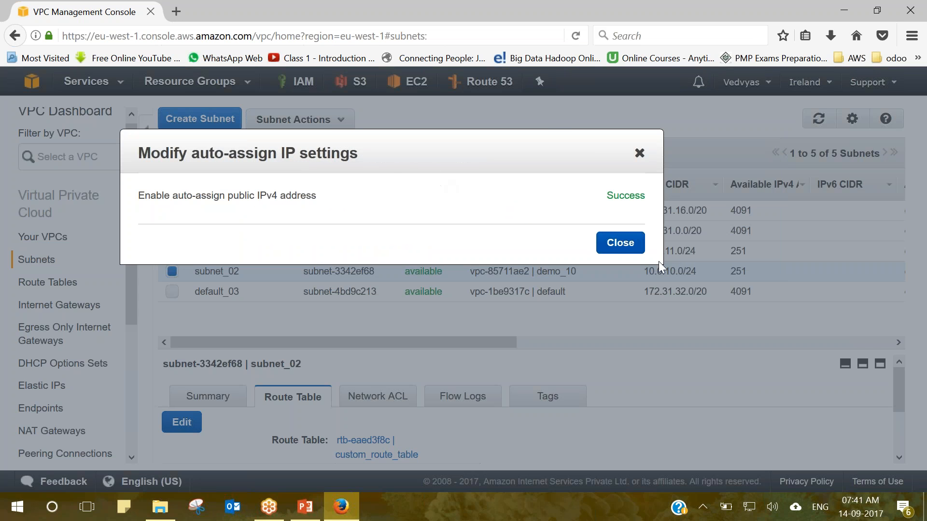
{"action": "left_click", "coordinate": [623, 244]}
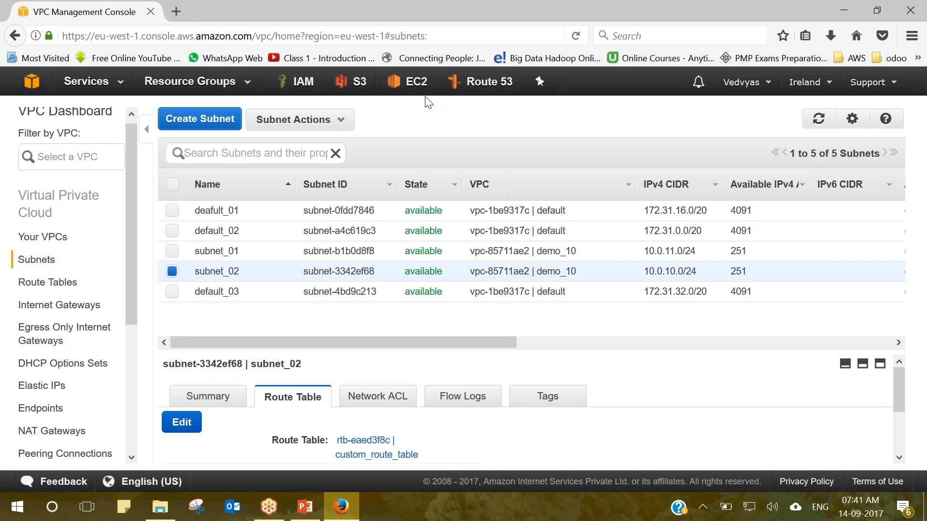
{"action": "right_click", "coordinate": [412, 84]}
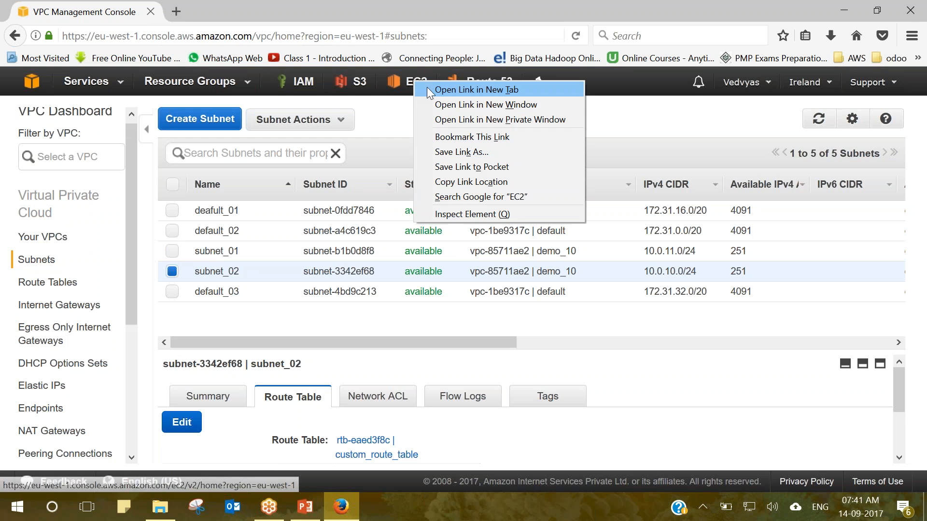
{"action": "left_click", "coordinate": [425, 90]}
Review the NAT lab slide's public subnet, private subnet and EC2 LINUX-NAT boxes, then return to the EC2 console.
{"action": "left_click", "coordinate": [305, 506]}
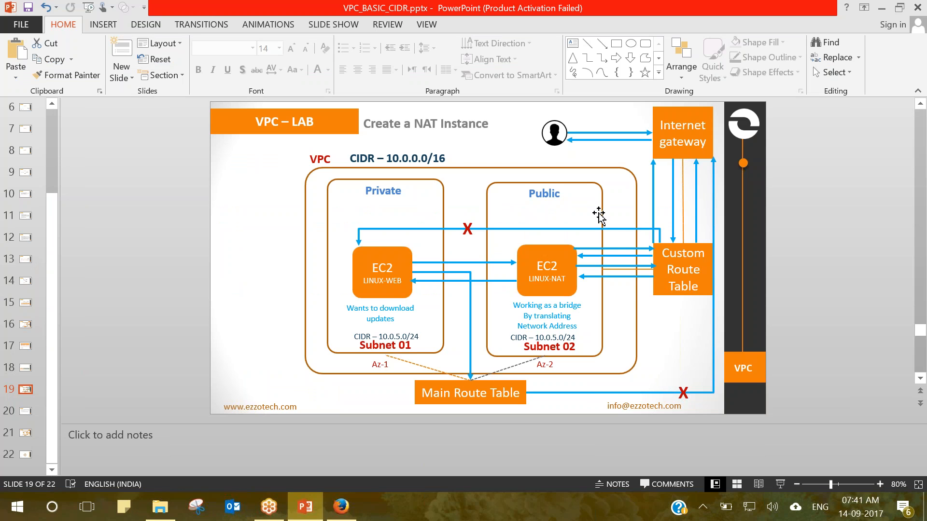
{"action": "left_click", "coordinate": [571, 183]}
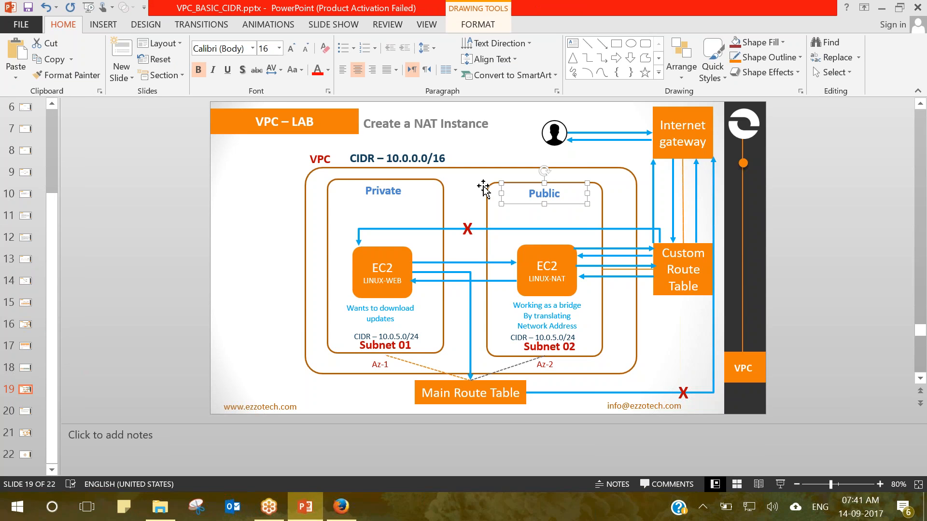
{"action": "left_click", "coordinate": [429, 182]}
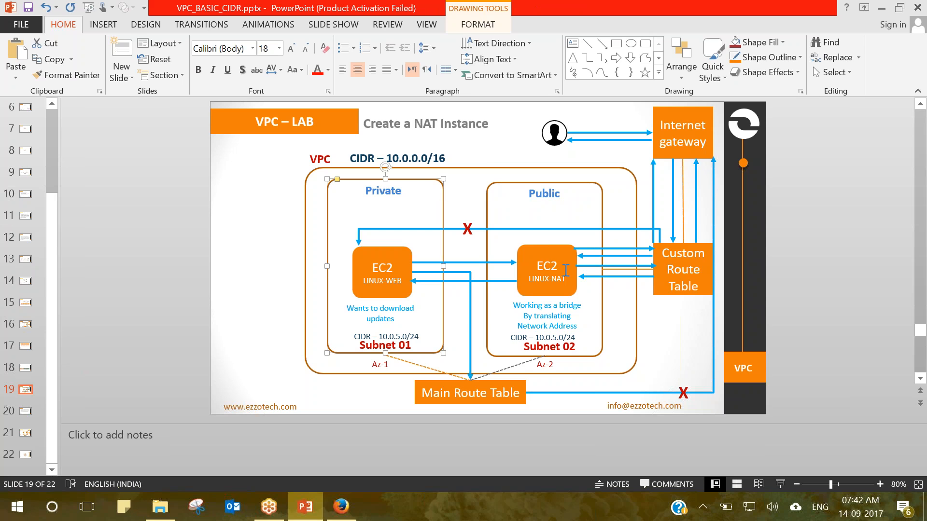
{"action": "left_click", "coordinate": [555, 257]}
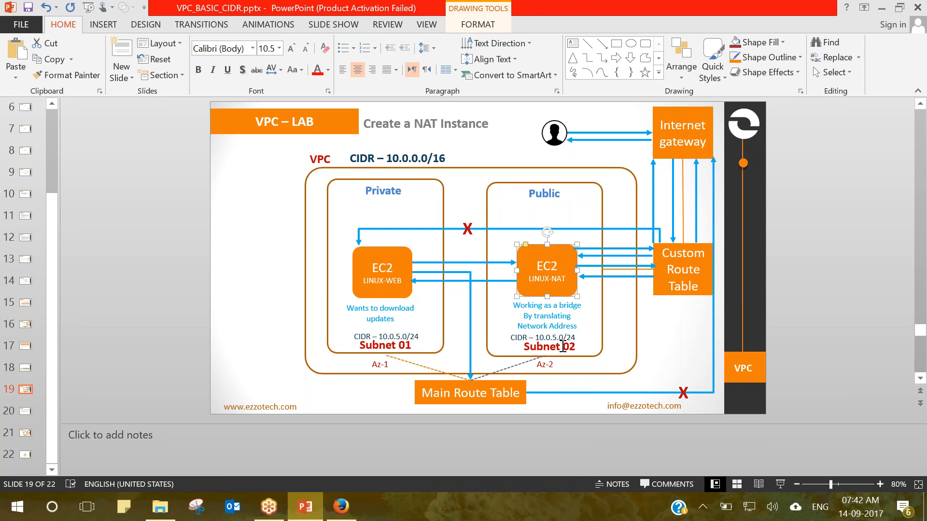
{"action": "key", "text": "alt+Tab"}
{"action": "left_click", "coordinate": [215, 9]}
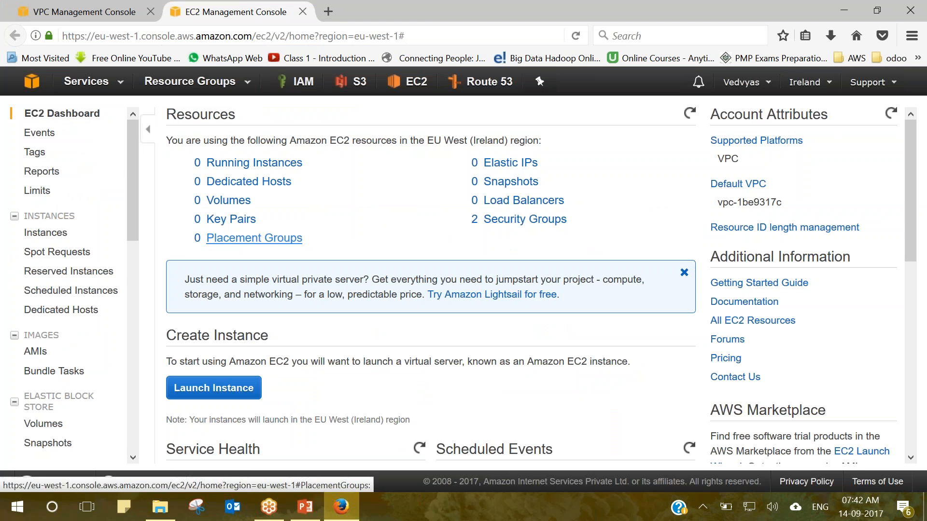
{"action": "left_click", "coordinate": [218, 392]}
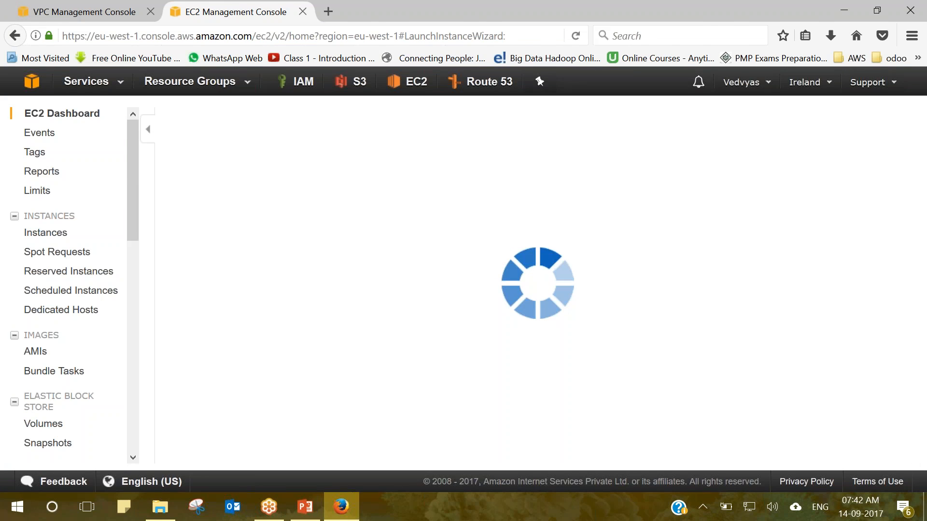
{"action": "key", "text": "alt+Tab"}
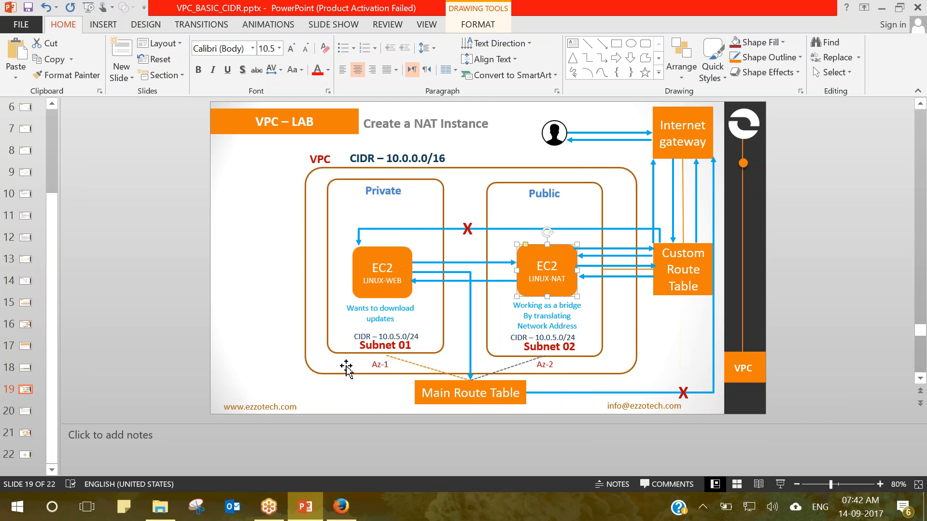
{"action": "key", "text": "alt+Tab"}
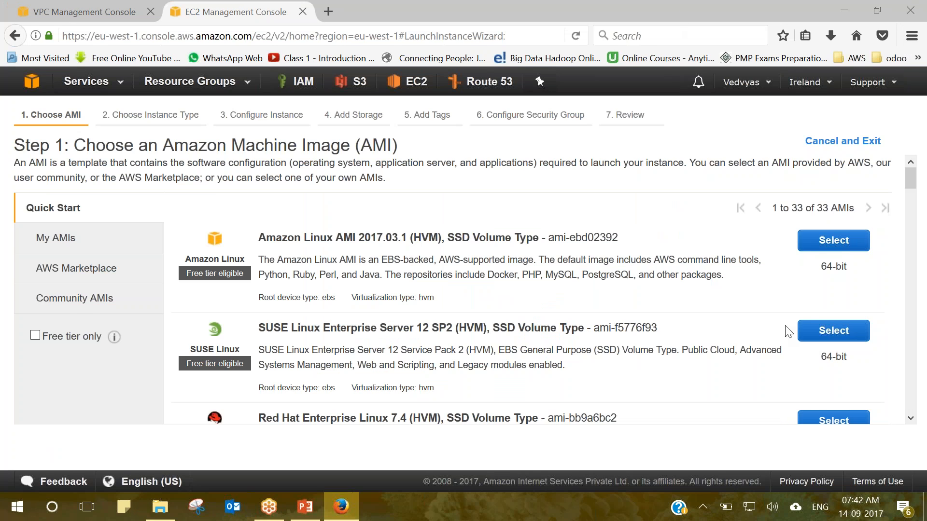
{"action": "left_click", "coordinate": [92, 302]}
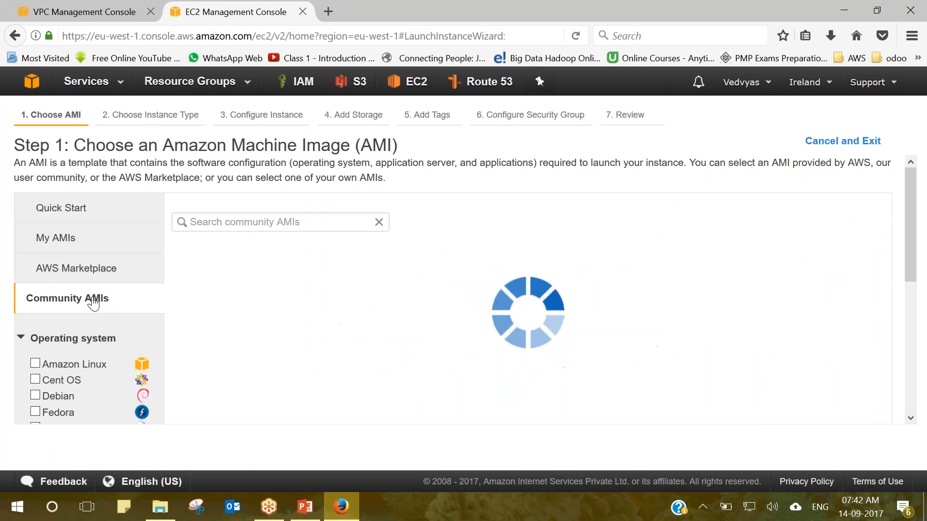
{"action": "left_click", "coordinate": [211, 222]}
{"action": "type", "text": "nat"}
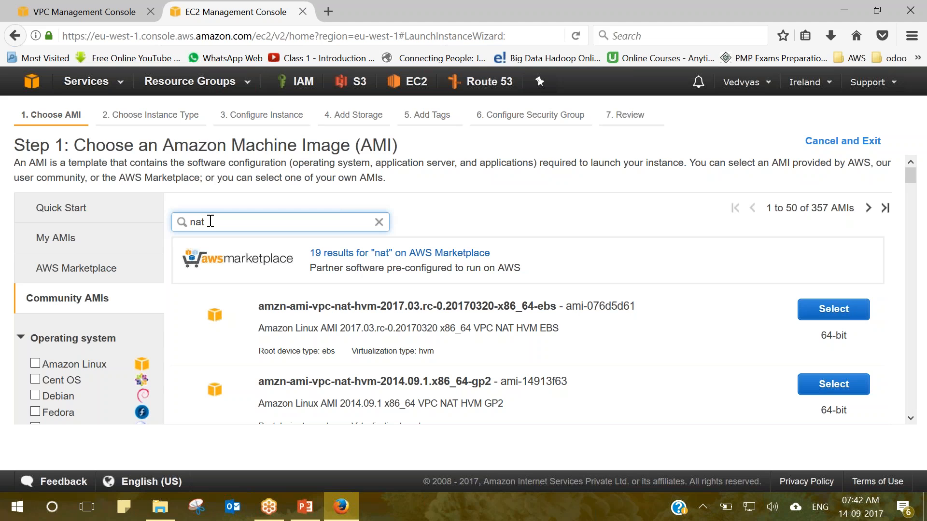
{"action": "left_click", "coordinate": [814, 316]}
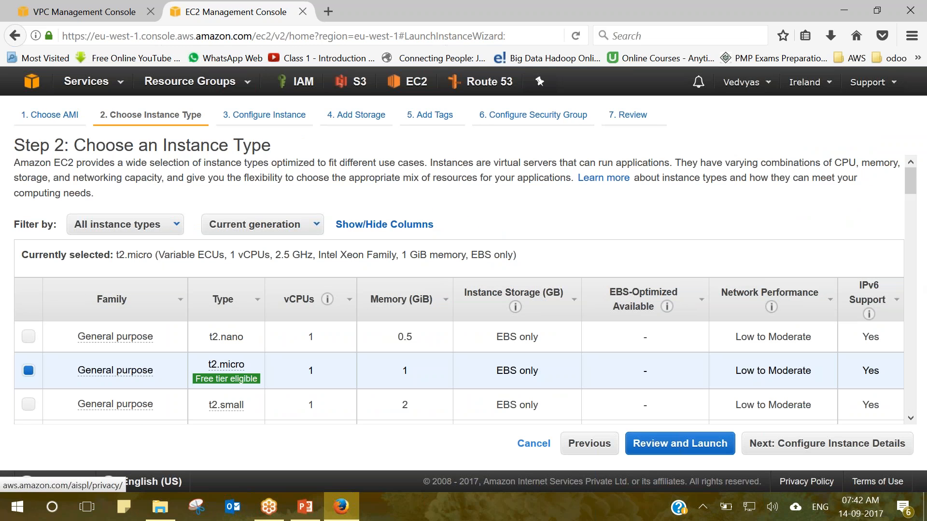
{"action": "left_click", "coordinate": [779, 451]}
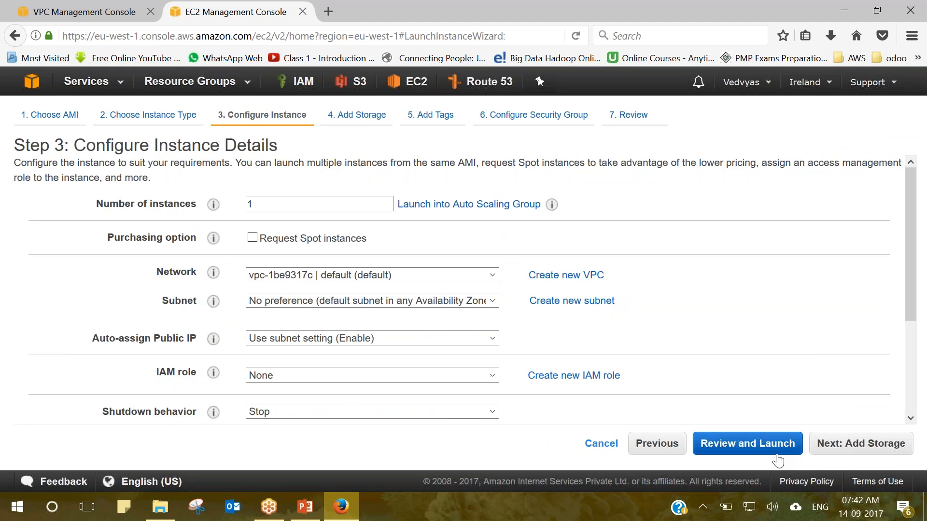
{"action": "scroll", "coordinate": [423, 225], "scroll_direction": "down", "scroll_amount": 1}
{"action": "left_click", "coordinate": [387, 242]}
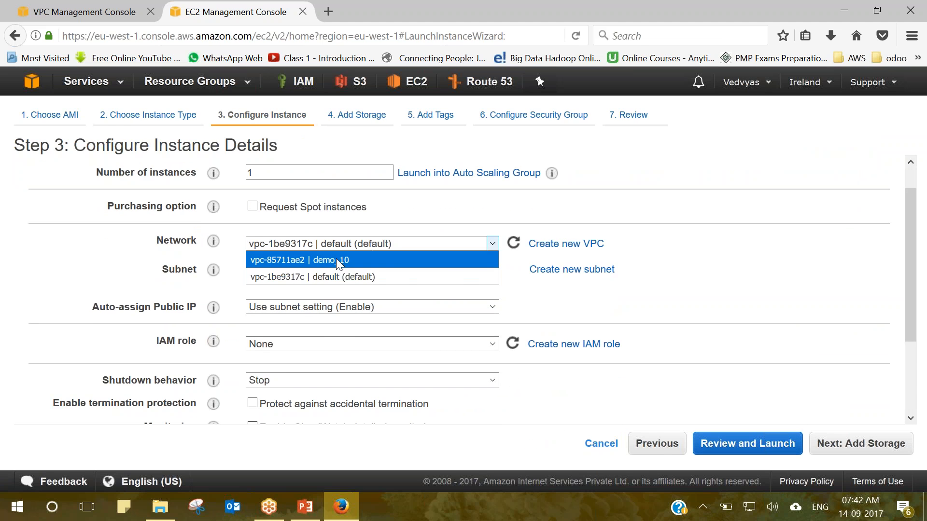
{"action": "left_click", "coordinate": [336, 260]}
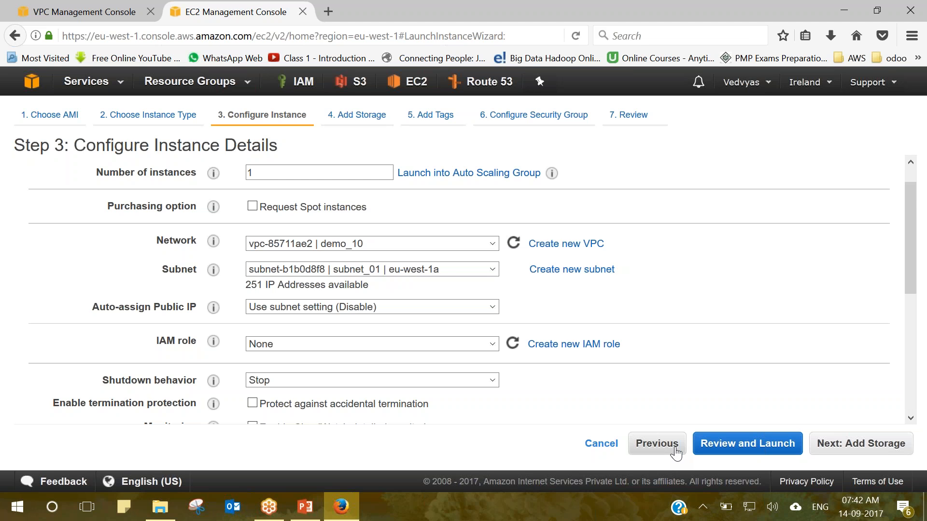
{"action": "left_click", "coordinate": [601, 443]}
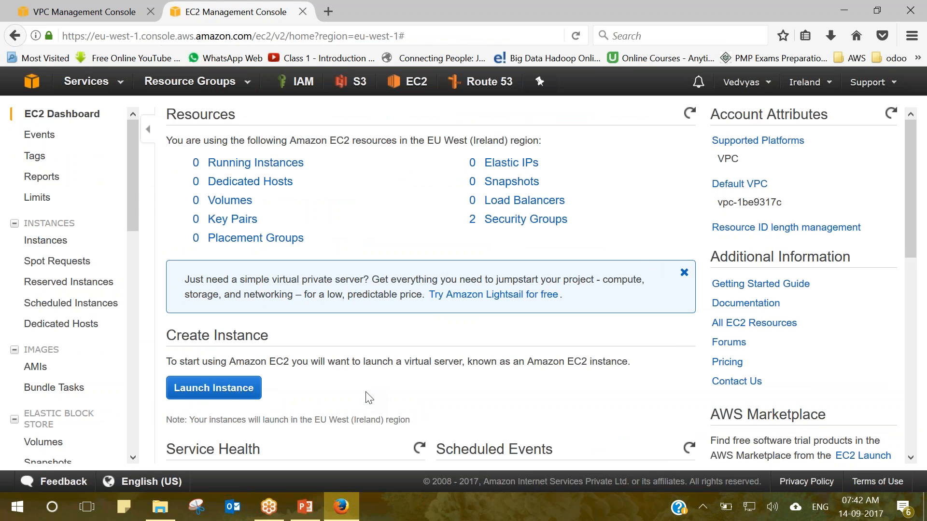
Search community AMIs for 'nat' and pick amzn-ami-vpc-nat-hvm-2017.03 for a new t2.micro instance.
{"action": "left_click", "coordinate": [237, 393]}
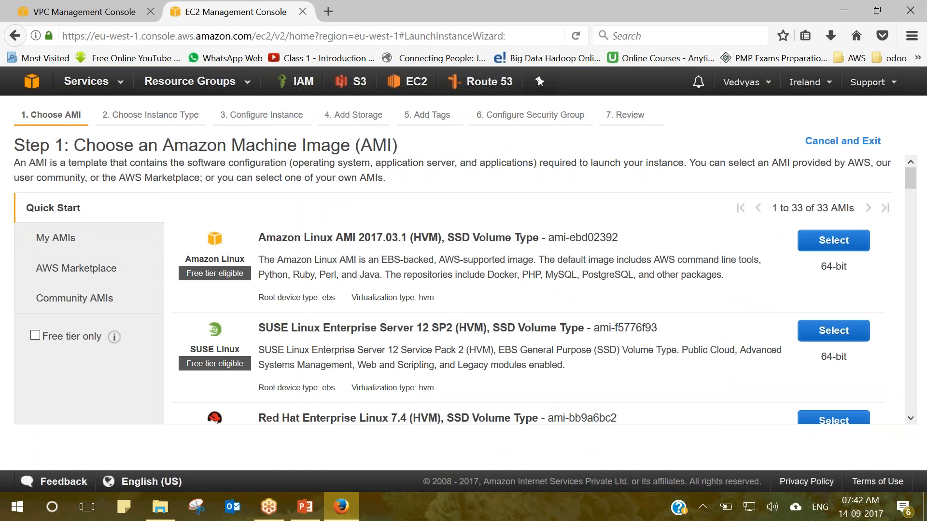
{"action": "left_click_drag", "start_coordinate": [259, 238], "coordinate": [543, 241]}
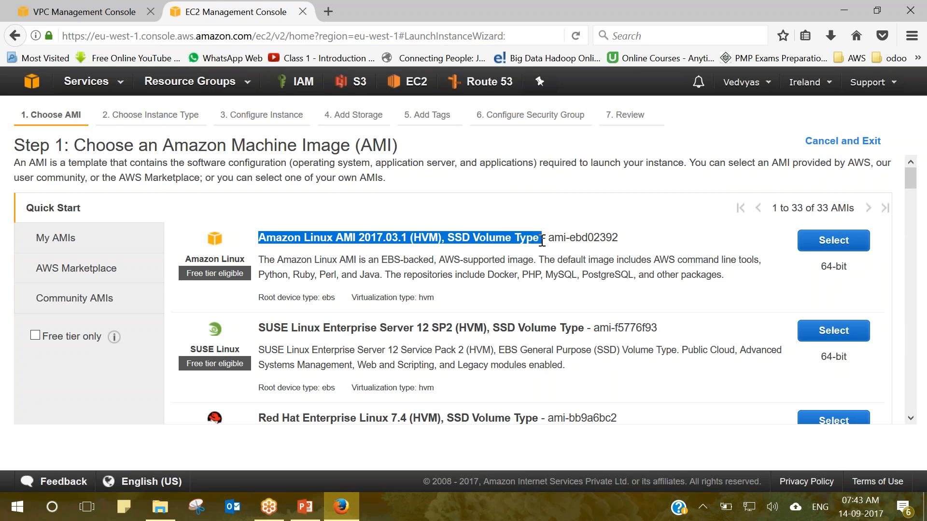
{"action": "left_click", "coordinate": [106, 302]}
{"action": "left_click", "coordinate": [274, 224]}
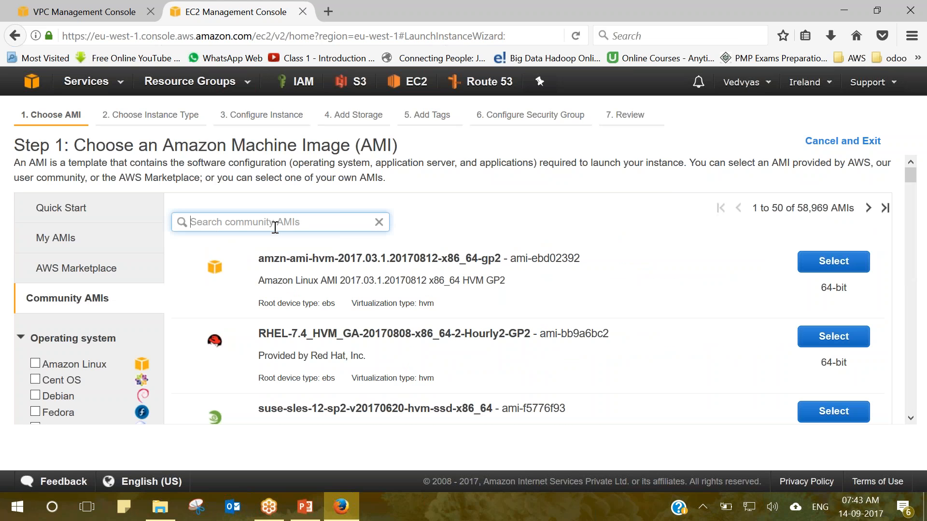
{"action": "type", "text": "nat"}
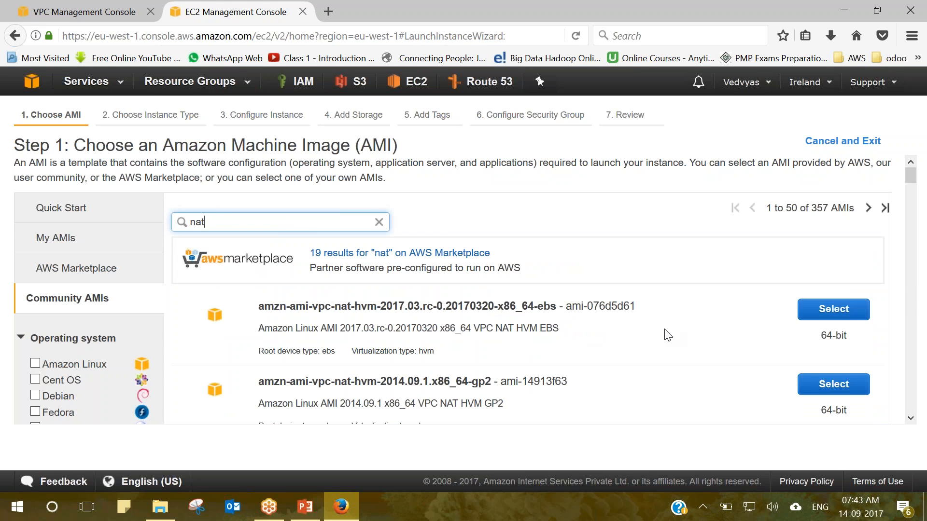
{"action": "left_click", "coordinate": [819, 312]}
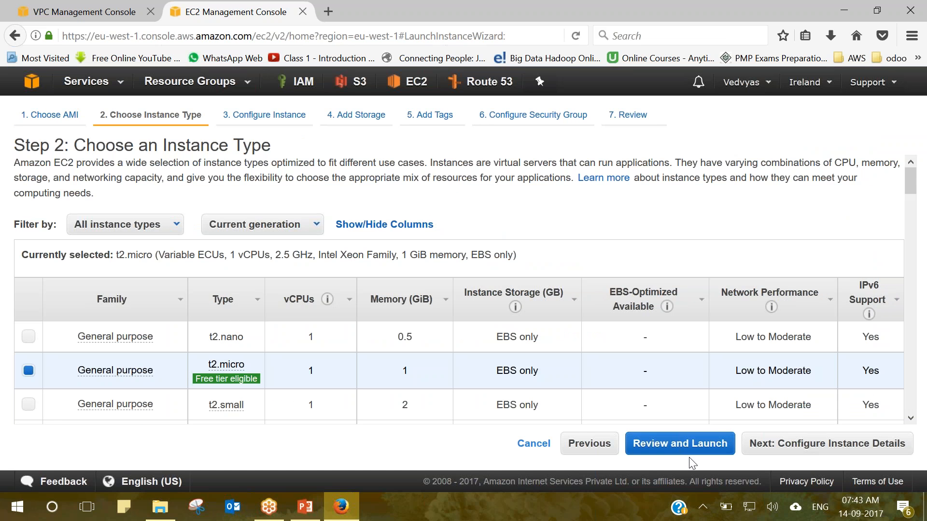
Place the NAT instance in VPC demo_10, subnet subnet_02, and continue to the storage settings.
{"action": "left_click", "coordinate": [779, 453]}
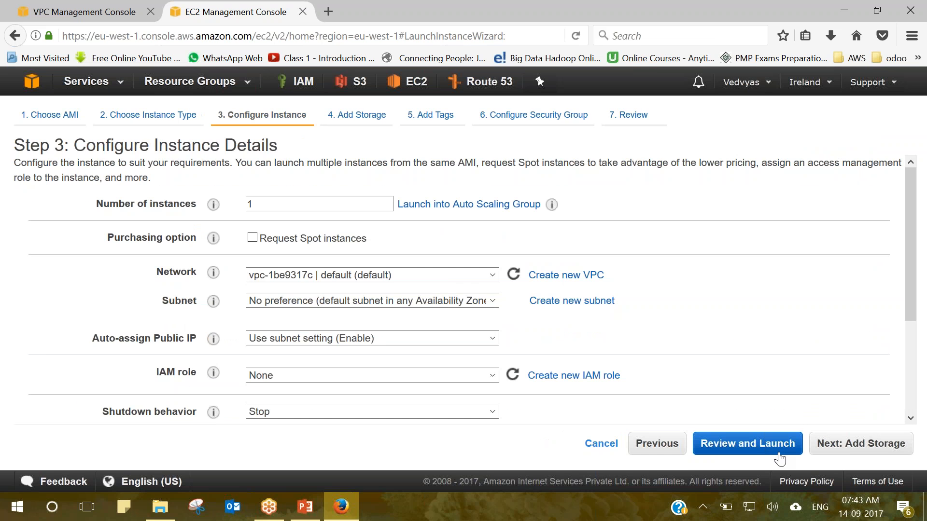
{"action": "left_click", "coordinate": [408, 276]}
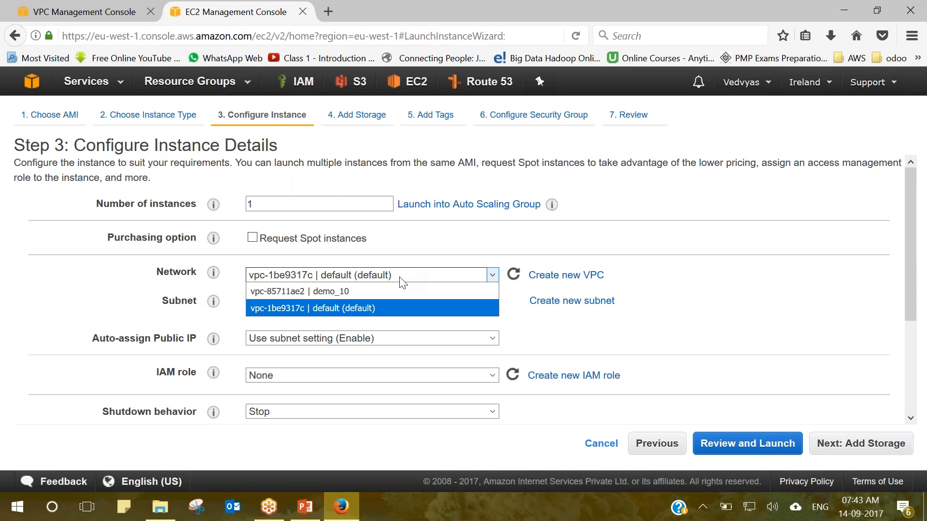
{"action": "left_click", "coordinate": [379, 291]}
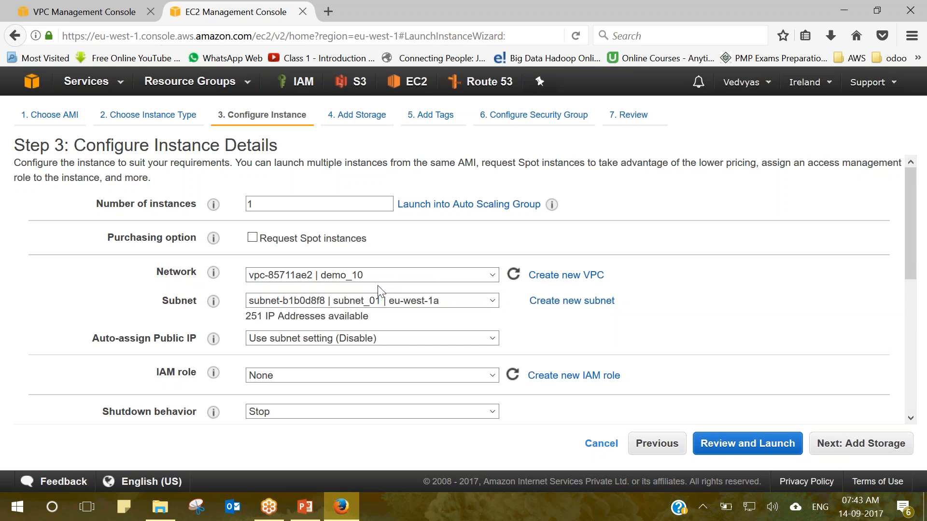
{"action": "left_click", "coordinate": [397, 303]}
{"action": "left_click", "coordinate": [409, 335]}
{"action": "left_click_drag", "start_coordinate": [904, 274], "coordinate": [916, 410]}
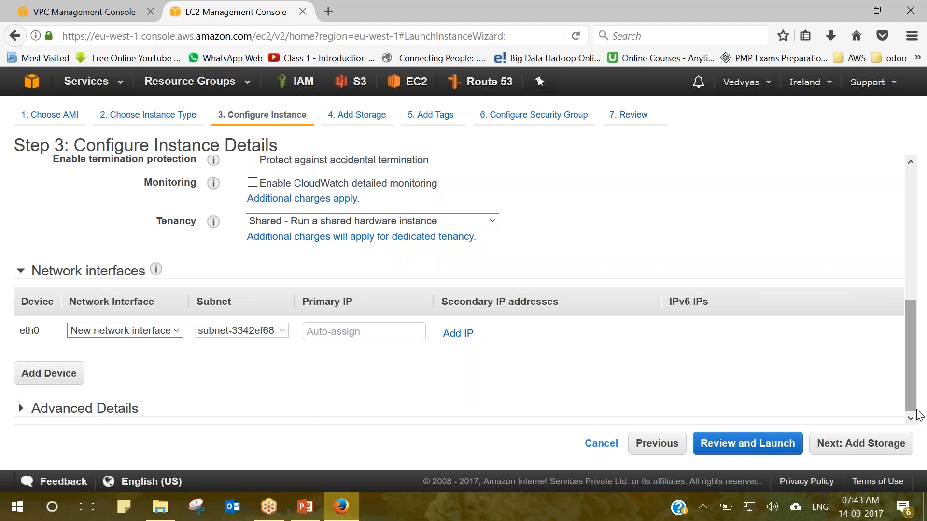
{"action": "left_click", "coordinate": [858, 447]}
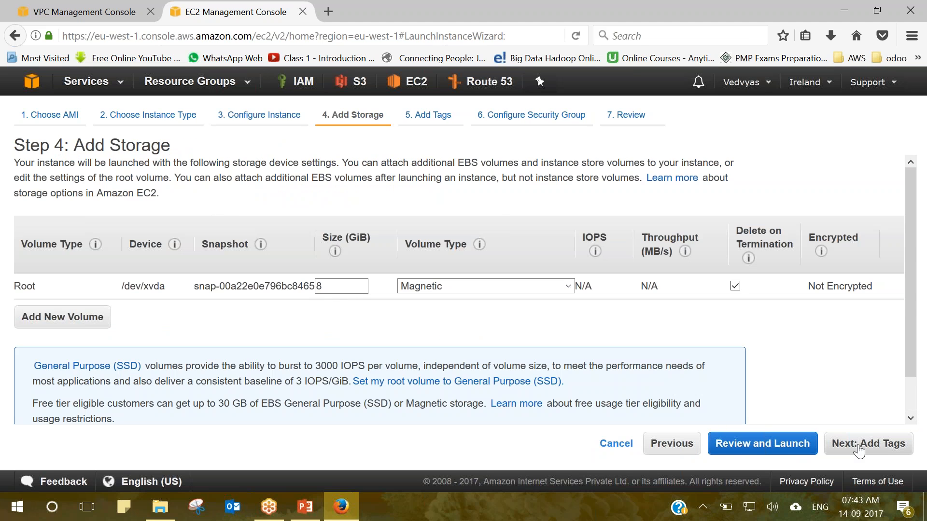
Skip past storage and tags, then add an HTTP port 80 inbound rule to the security group.
{"action": "left_click", "coordinate": [859, 450]}
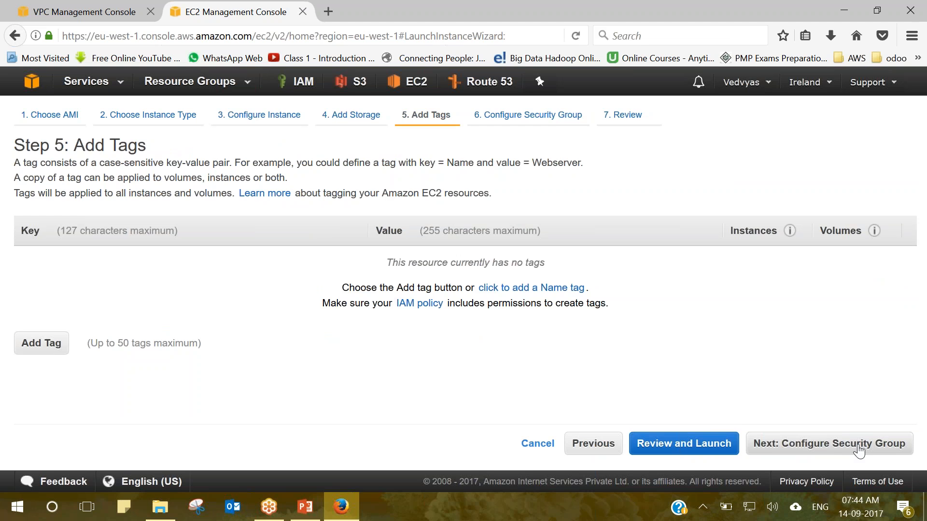
{"action": "left_click", "coordinate": [859, 450]}
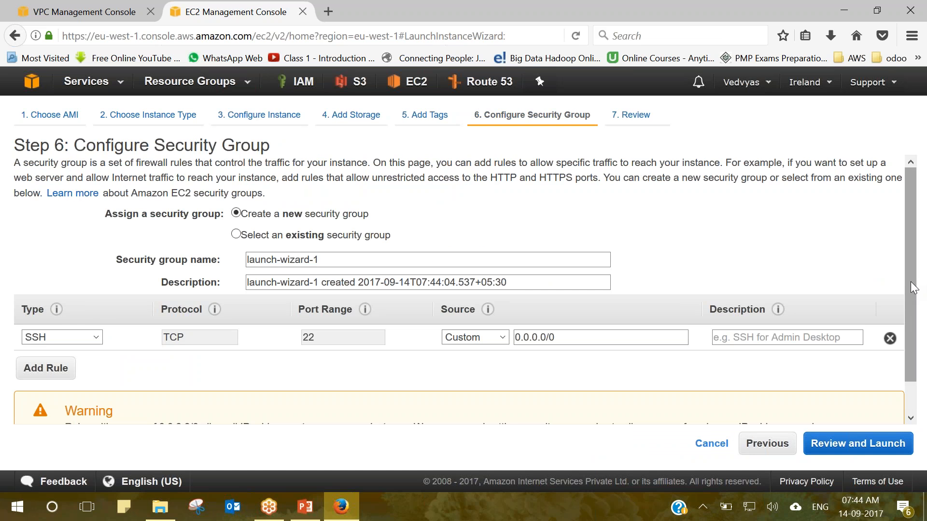
{"action": "scroll", "coordinate": [914, 352], "scroll_direction": "down", "scroll_amount": 2}
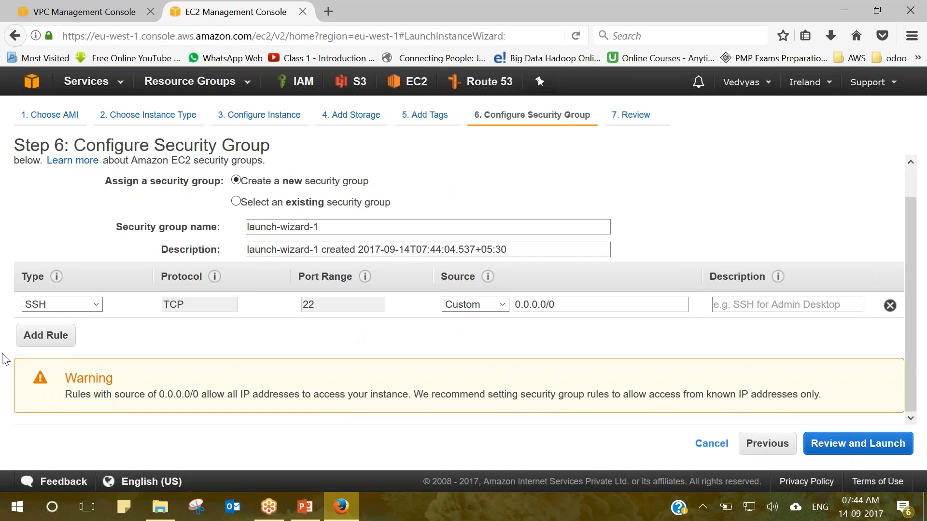
{"action": "left_click", "coordinate": [46, 336]}
{"action": "left_click", "coordinate": [64, 333]}
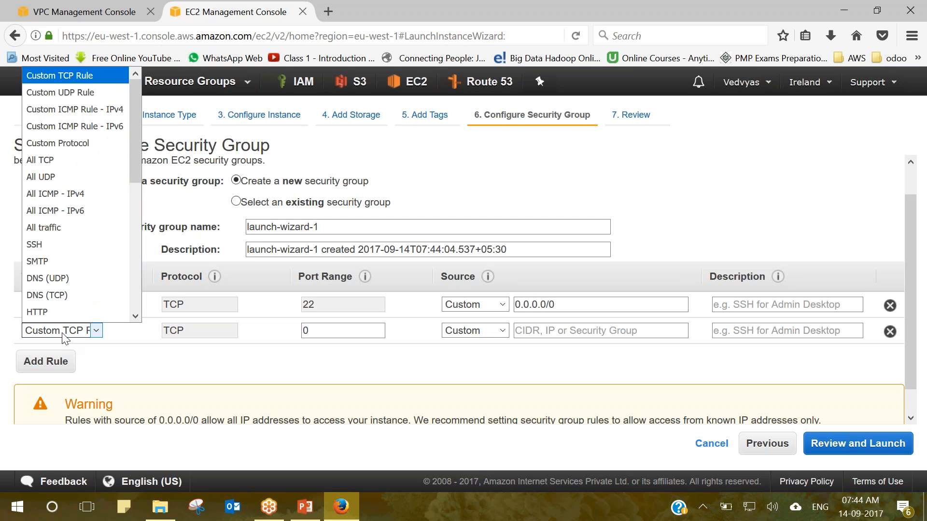
{"action": "key", "text": "h"}
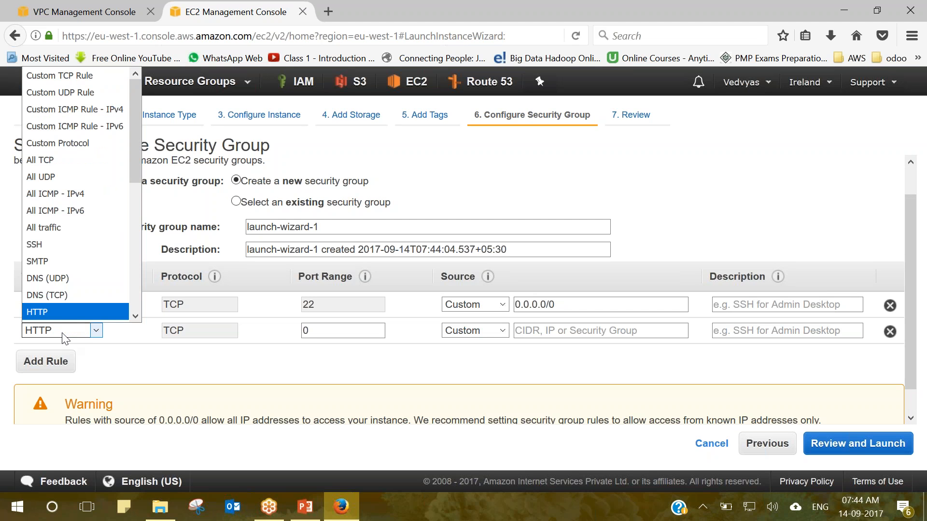
{"action": "left_click", "coordinate": [56, 305]}
Add an HTTPS port 443 rule, go to review, and keep Magnetic as the boot volume.
{"action": "left_click", "coordinate": [46, 362]}
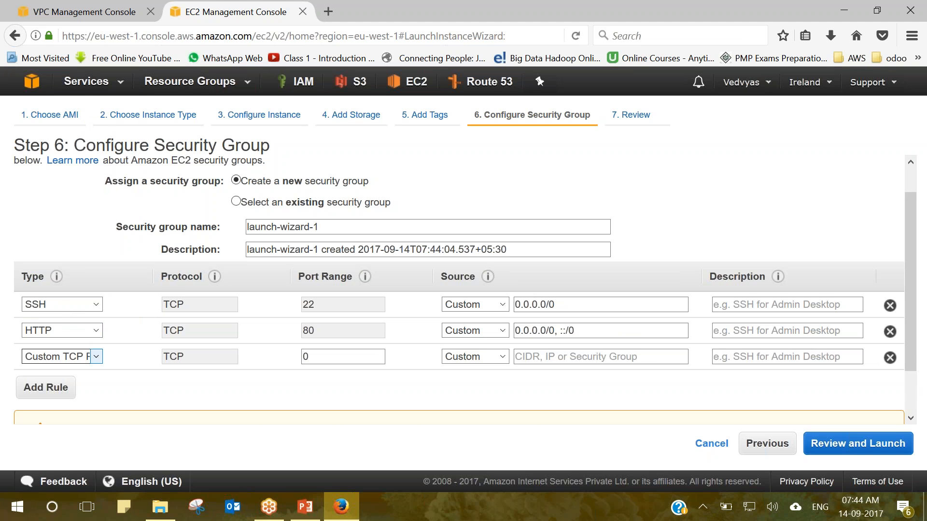
{"action": "left_click", "coordinate": [70, 362]}
{"action": "key", "text": "h"}
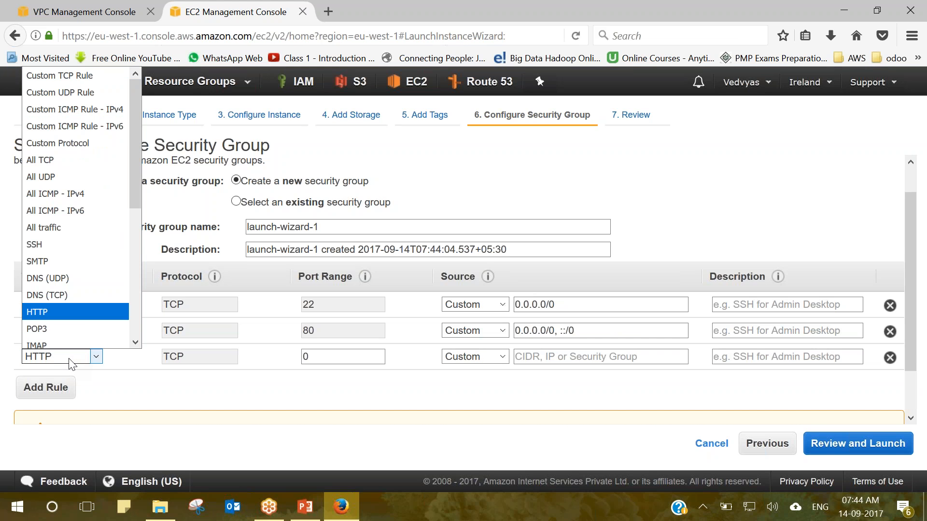
{"action": "left_click_drag", "start_coordinate": [137, 194], "coordinate": [131, 253]}
{"action": "left_click", "coordinate": [89, 254]}
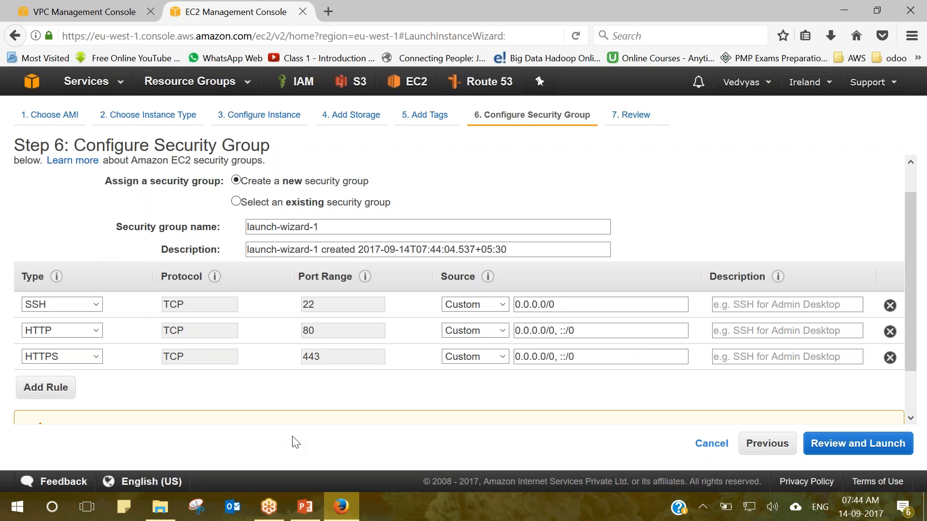
{"action": "left_click", "coordinate": [868, 448]}
{"action": "left_click", "coordinate": [253, 308]}
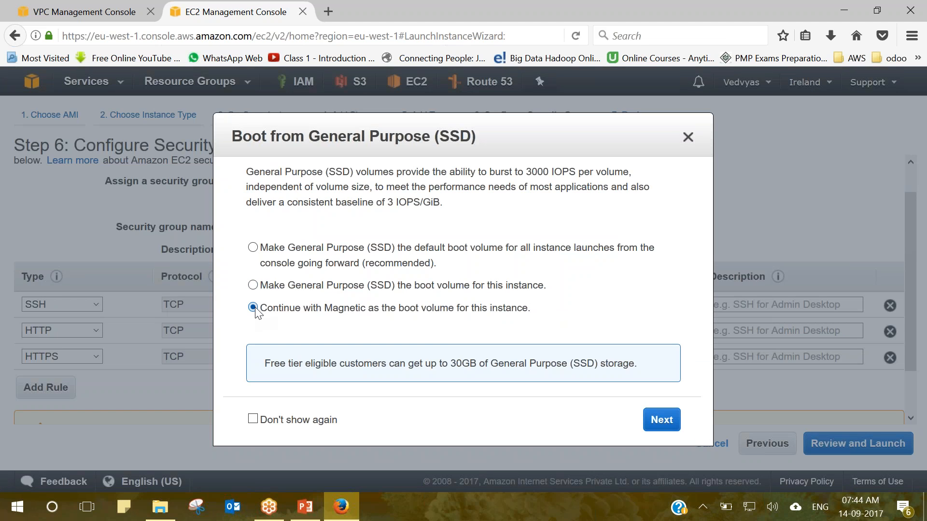
Accept the Magnetic boot volume choice and proceed from the review to launch.
{"action": "left_click", "coordinate": [667, 420]}
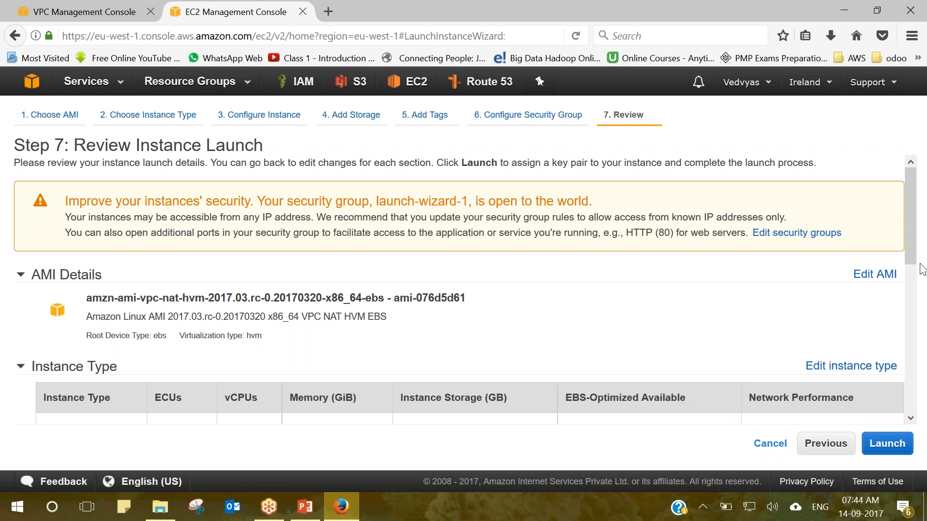
{"action": "scroll", "coordinate": [919, 295], "scroll_direction": "down", "scroll_amount": 1}
{"action": "scroll", "coordinate": [919, 295], "scroll_direction": "down", "scroll_amount": 8}
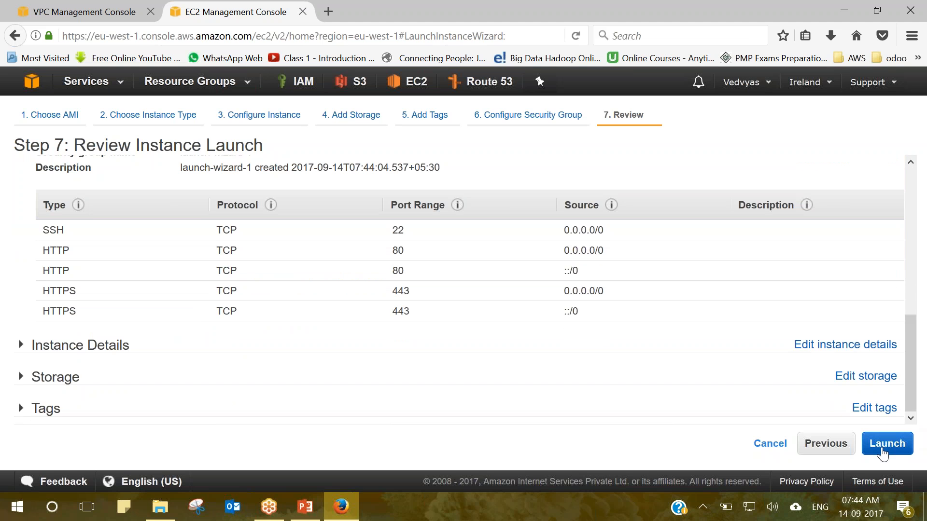
{"action": "left_click", "coordinate": [883, 444]}
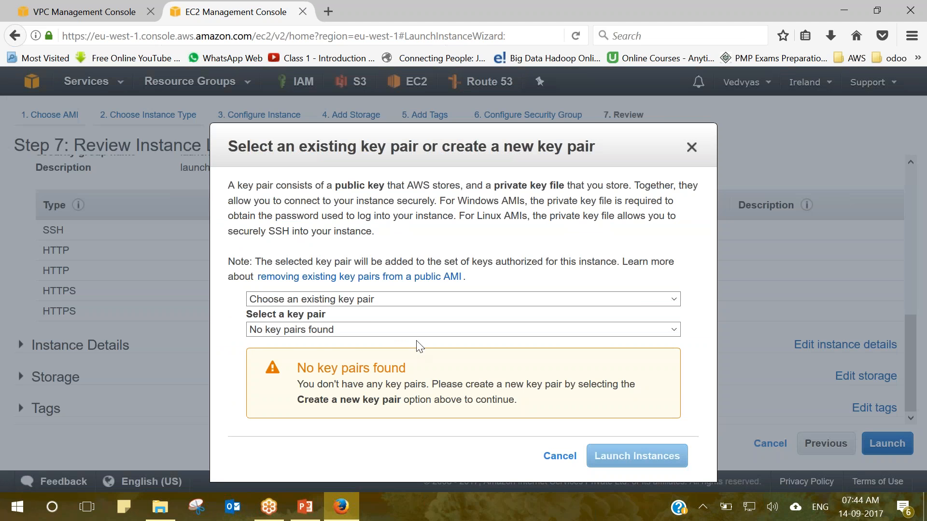
Create key pair 'ireland', save ireland.pem, launch the instance, and open the downloads folder.
{"action": "left_click", "coordinate": [360, 299]}
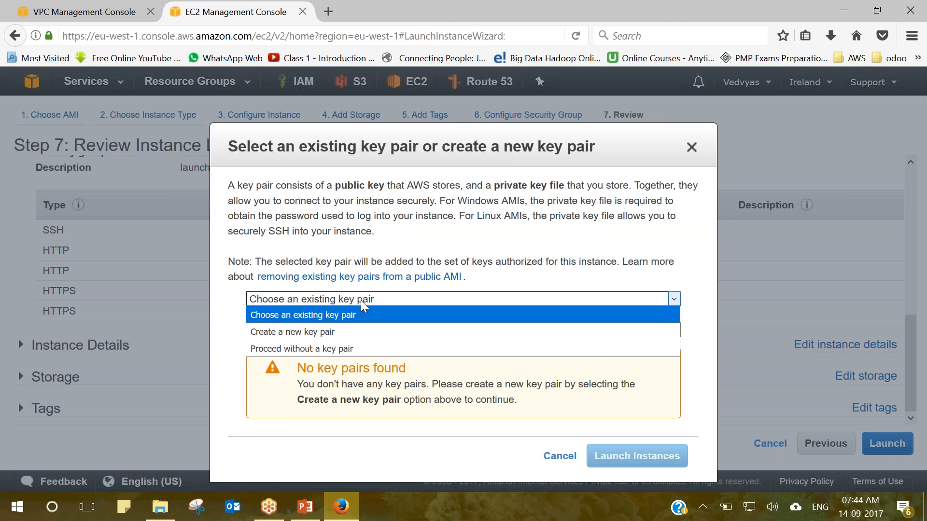
{"action": "left_click", "coordinate": [355, 330]}
{"action": "left_click", "coordinate": [327, 327]}
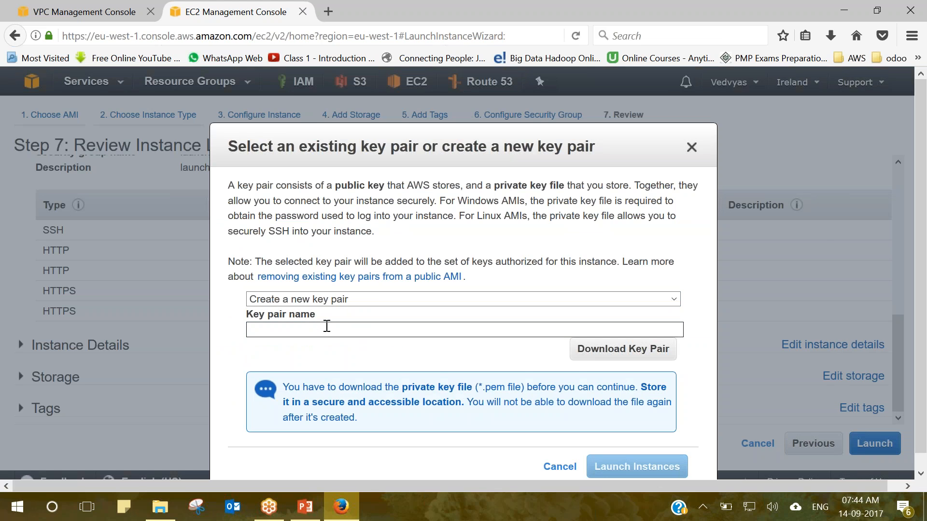
{"action": "type", "text": "ireland"}
{"action": "left_click", "coordinate": [644, 354]}
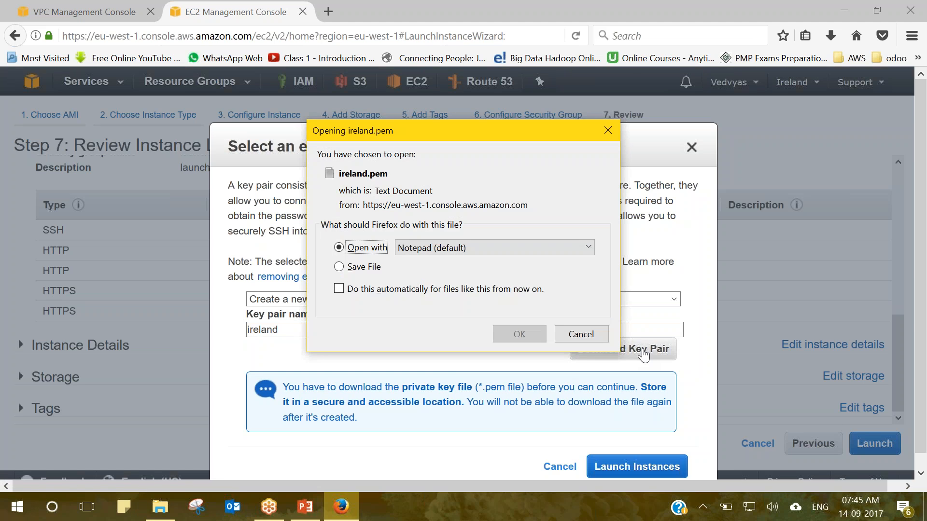
{"action": "left_click", "coordinate": [362, 270]}
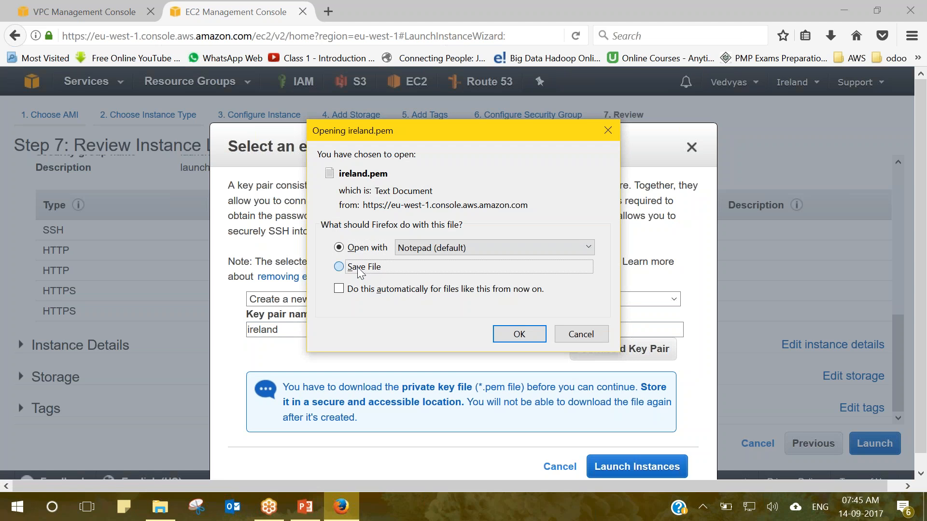
{"action": "left_click", "coordinate": [513, 333]}
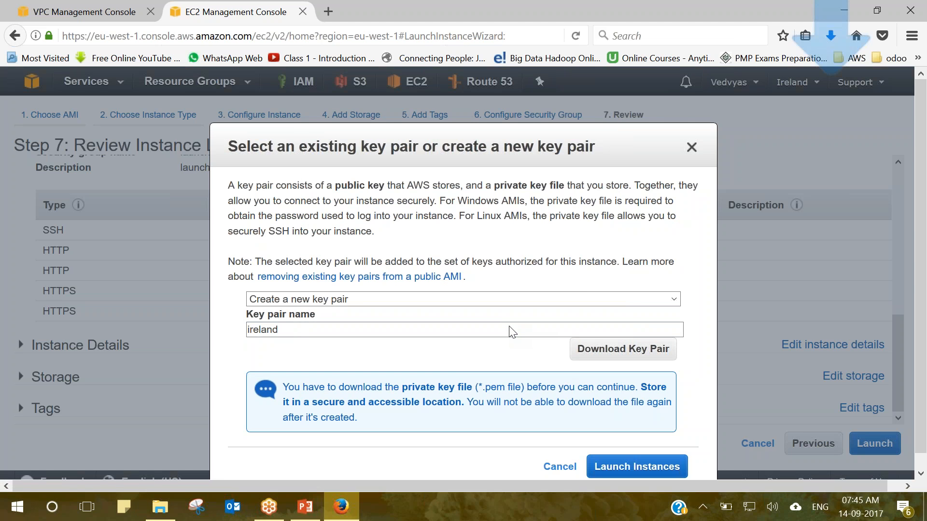
{"action": "left_click", "coordinate": [661, 467]}
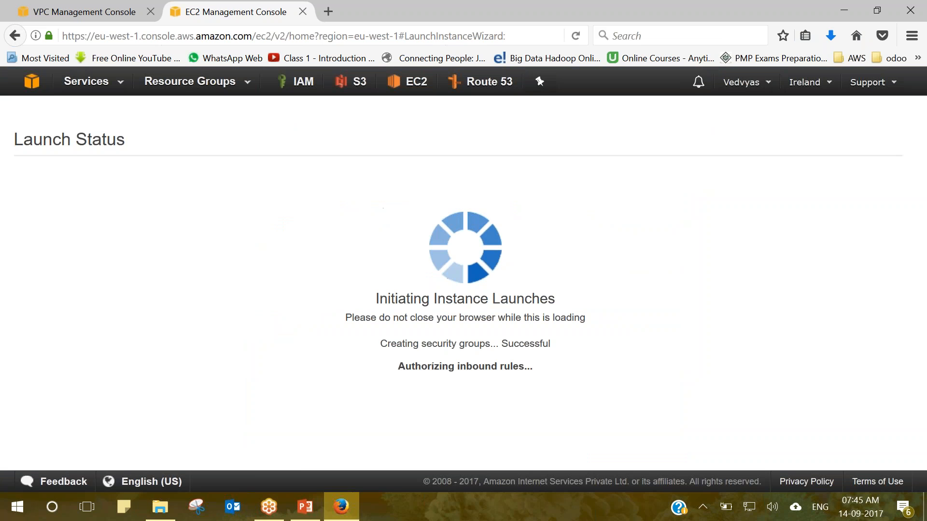
{"action": "left_click", "coordinate": [832, 40]}
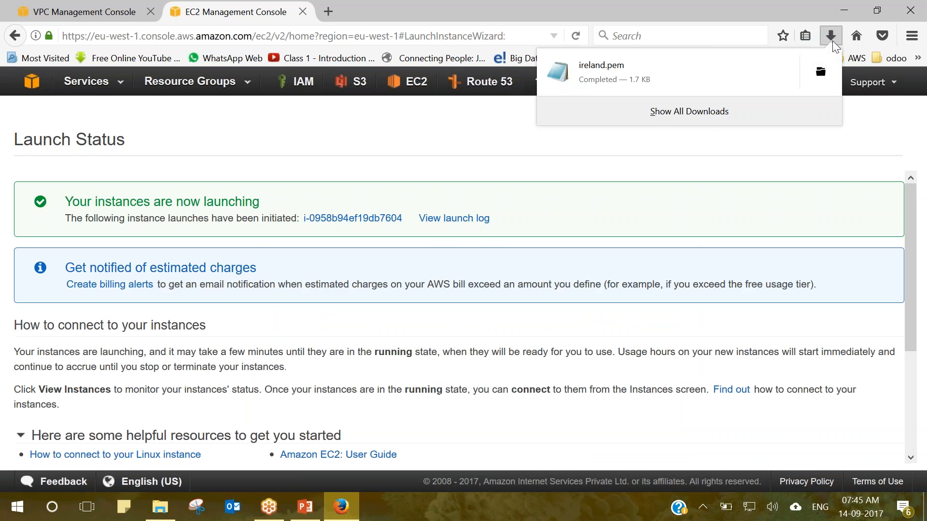
{"action": "left_click", "coordinate": [812, 73]}
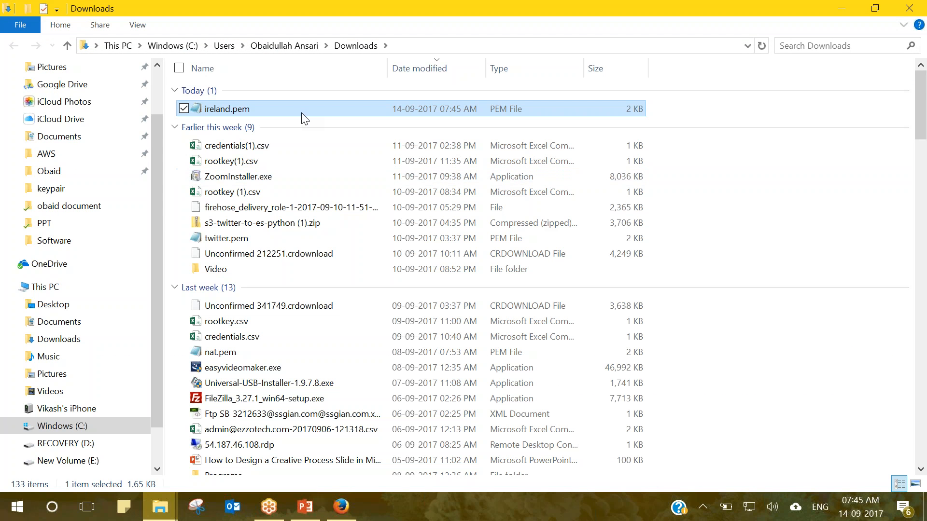
Move ireland.pem from Downloads to the desktop and run puttygen.exe from the key folder.
{"action": "scroll", "coordinate": [302, 118], "scroll_direction": "down", "scroll_amount": 1}
{"action": "left_click_drag", "start_coordinate": [926, 519], "coordinate": [550, 340]}
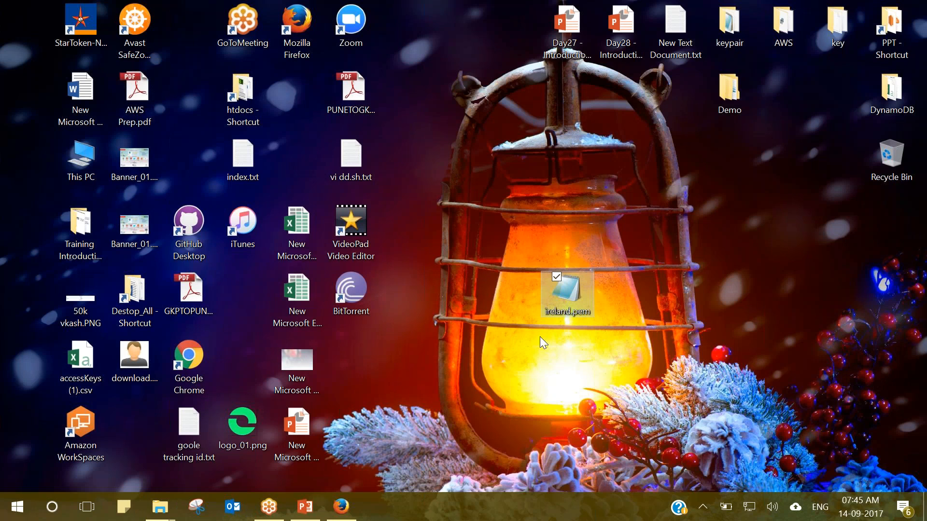
{"action": "left_click", "coordinate": [497, 309]}
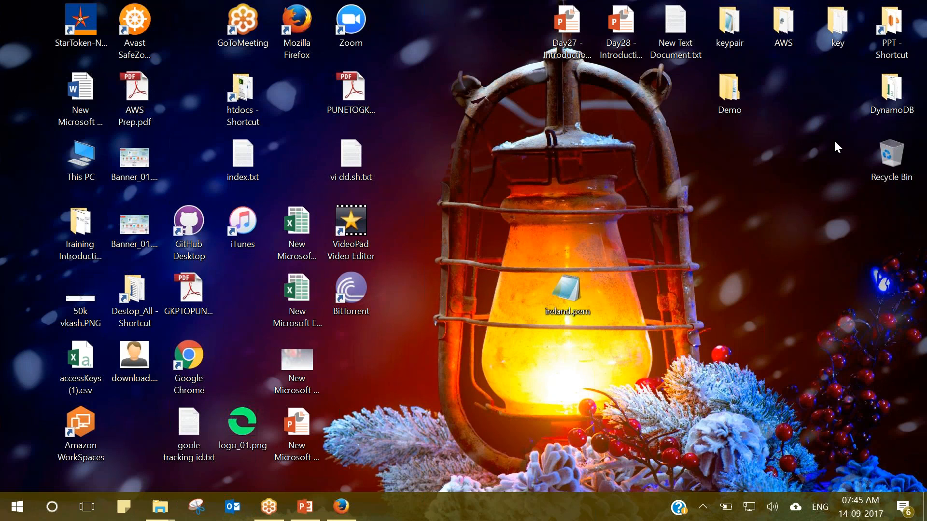
{"action": "double_click", "coordinate": [833, 22]}
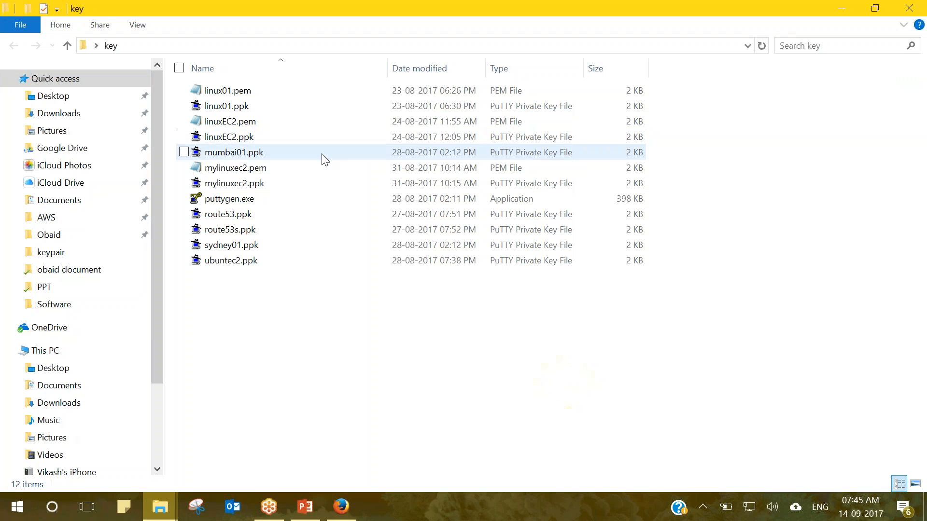
{"action": "double_click", "coordinate": [247, 197]}
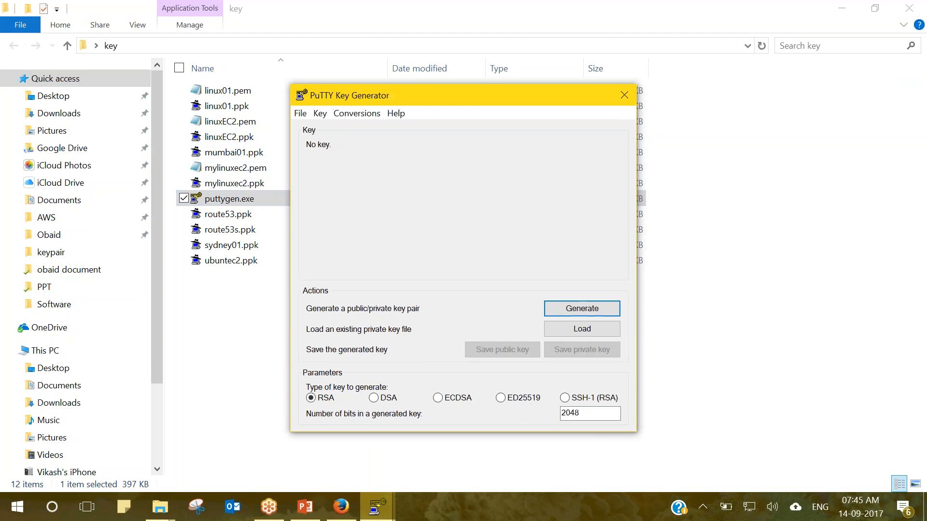
Load ireland.pem into PuTTY Key Generator and set the key type to SSH-1 (RSA).
{"action": "left_click", "coordinate": [560, 324]}
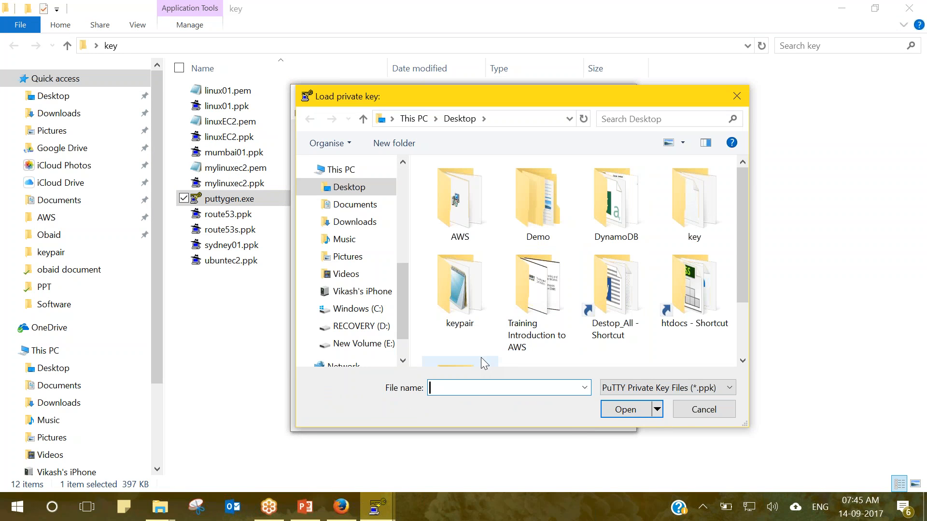
{"action": "type", "text": "i"}
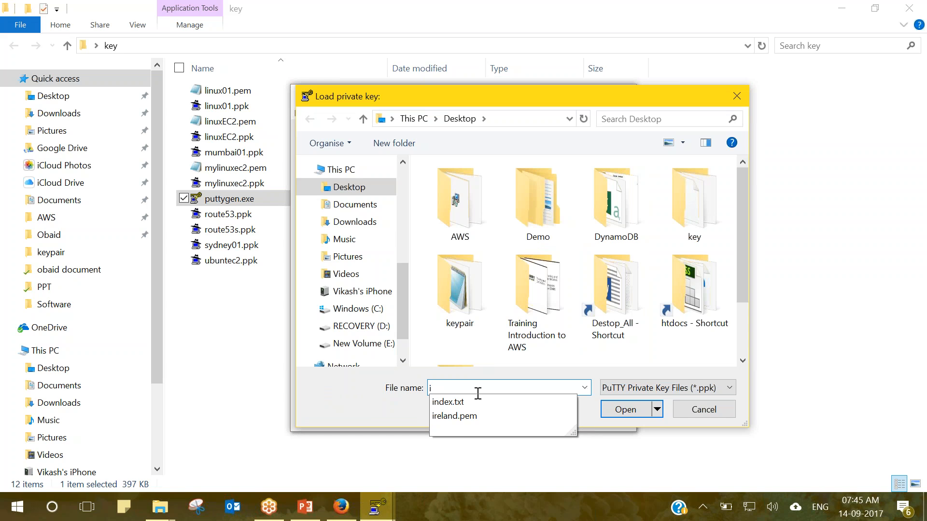
{"action": "left_click", "coordinate": [462, 418]}
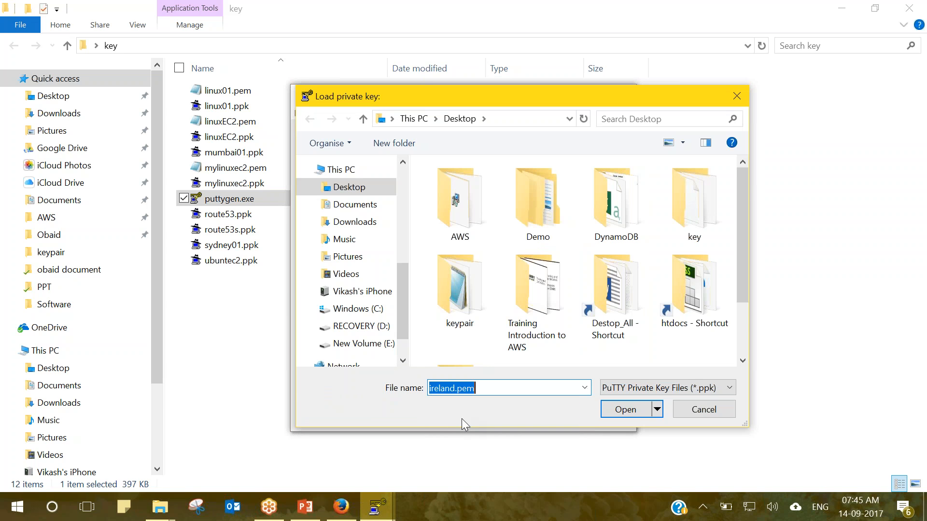
{"action": "left_click", "coordinate": [632, 410]}
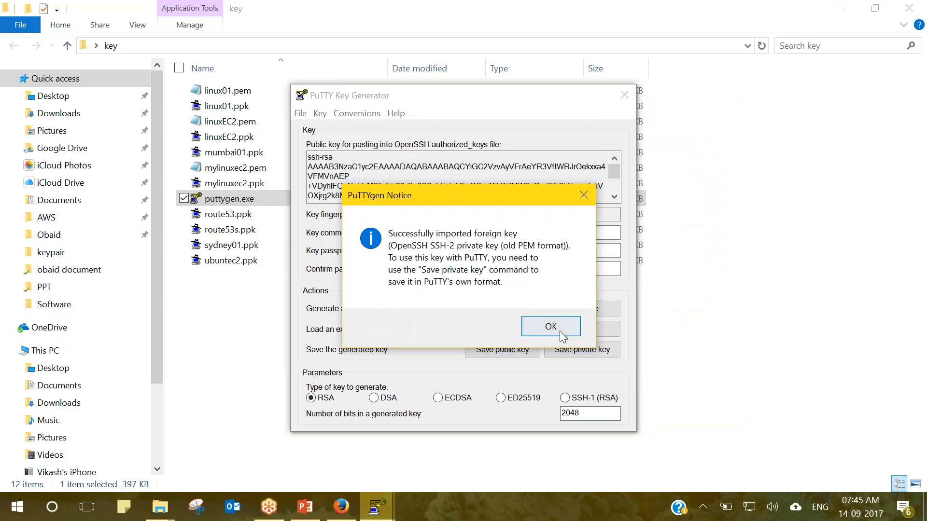
{"action": "left_click", "coordinate": [599, 332]}
{"action": "left_click", "coordinate": [564, 398]}
Save the key without a passphrase as ireland.ppk on the Desktop and close PuTTYgen.
{"action": "left_click", "coordinate": [572, 356]}
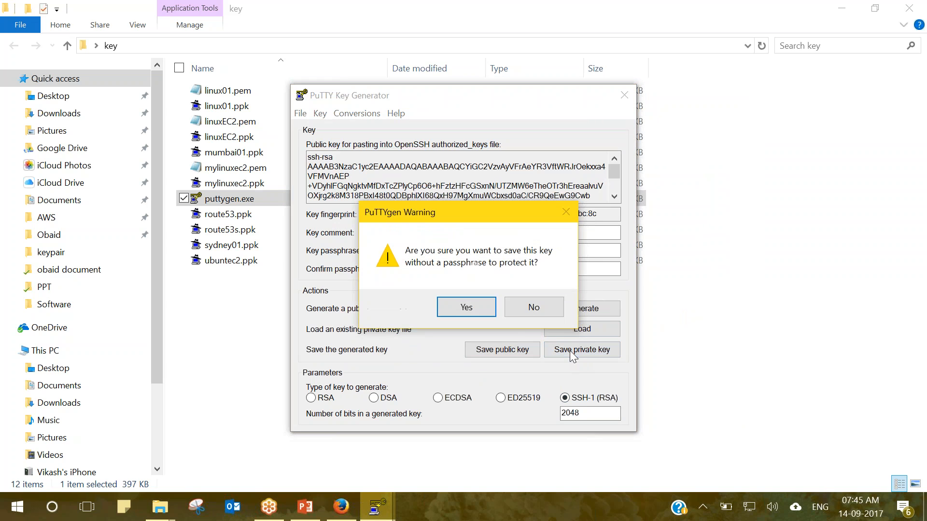
{"action": "left_click", "coordinate": [474, 309]}
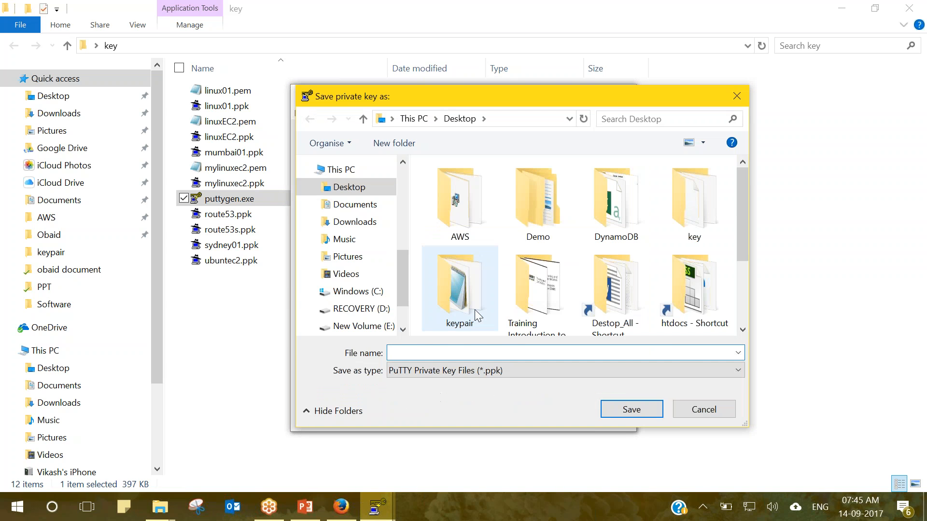
{"action": "type", "text": "ireland"}
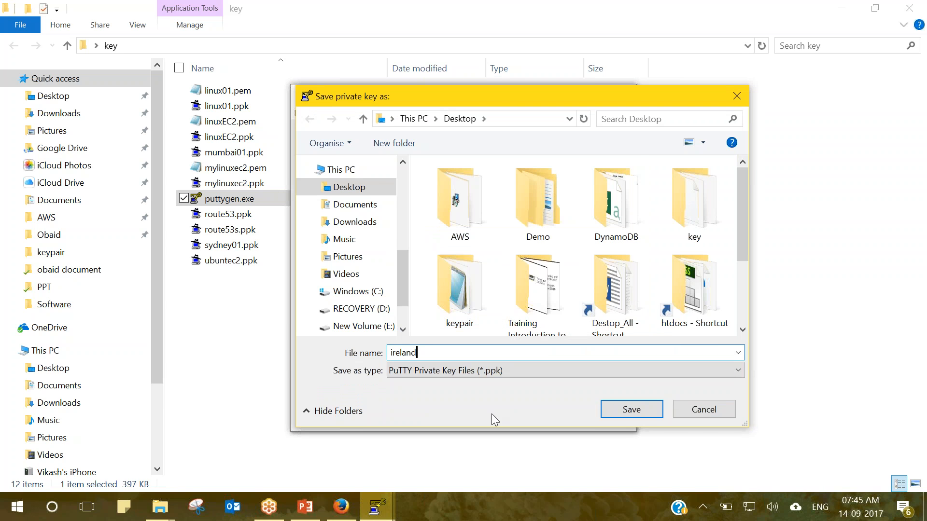
{"action": "left_click", "coordinate": [622, 417]}
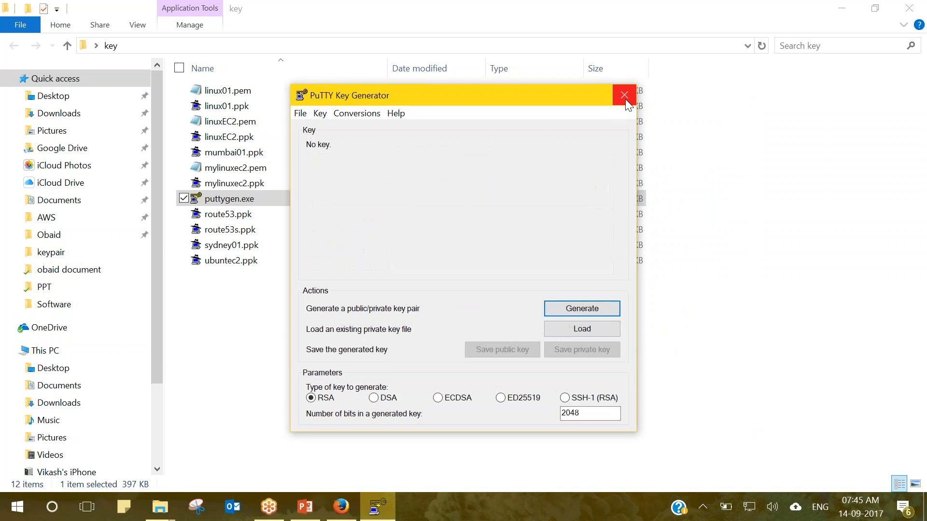
{"action": "left_click", "coordinate": [624, 95]}
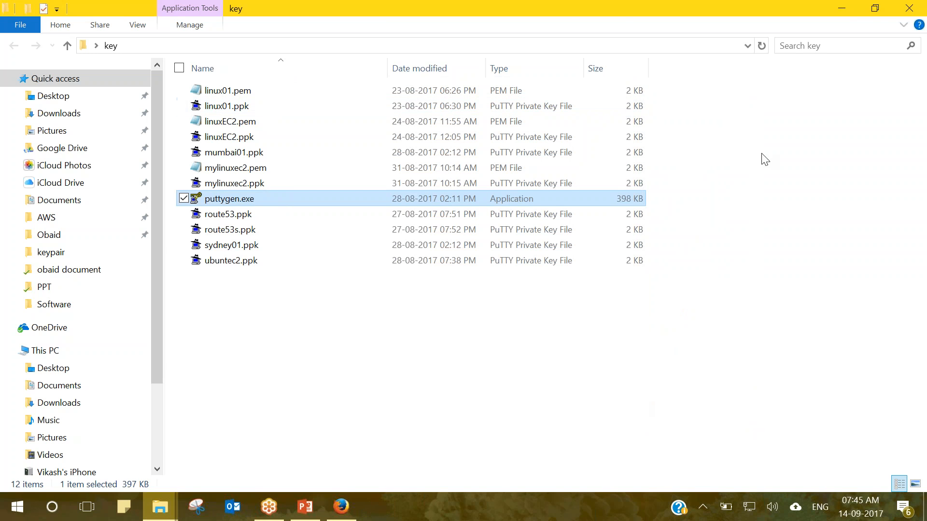
{"action": "left_click", "coordinate": [841, 8]}
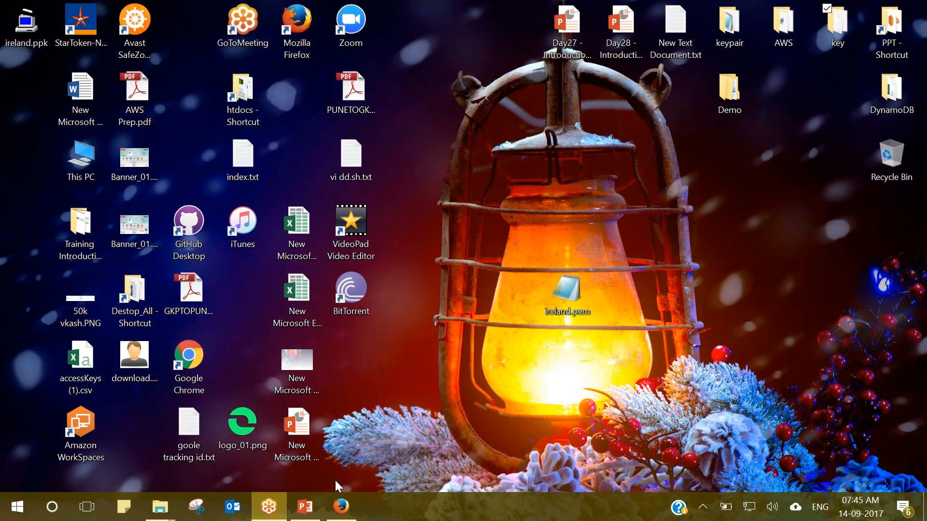
Open the Instances list and select the new t2.micro instance's public IP 52.19.191.186.
{"action": "left_click", "coordinate": [343, 518]}
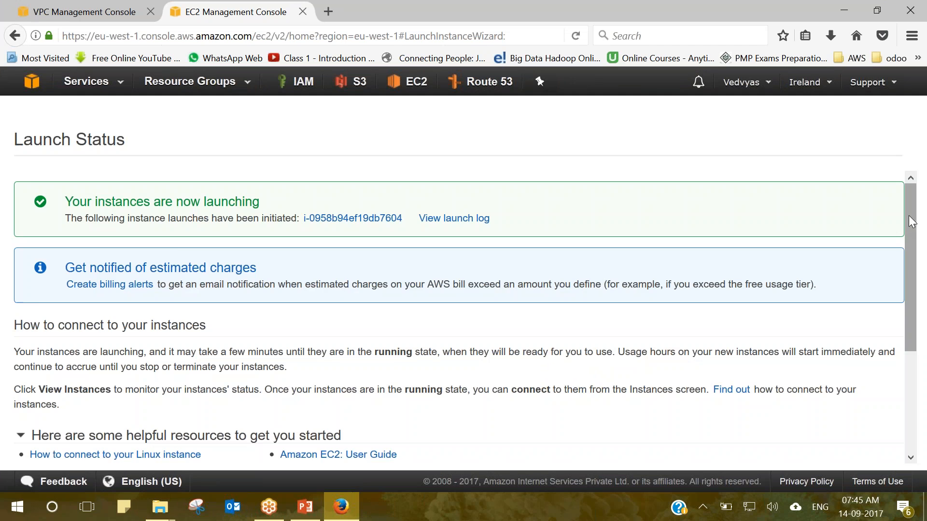
{"action": "left_click_drag", "start_coordinate": [910, 215], "coordinate": [925, 379]}
{"action": "left_click", "coordinate": [835, 454]}
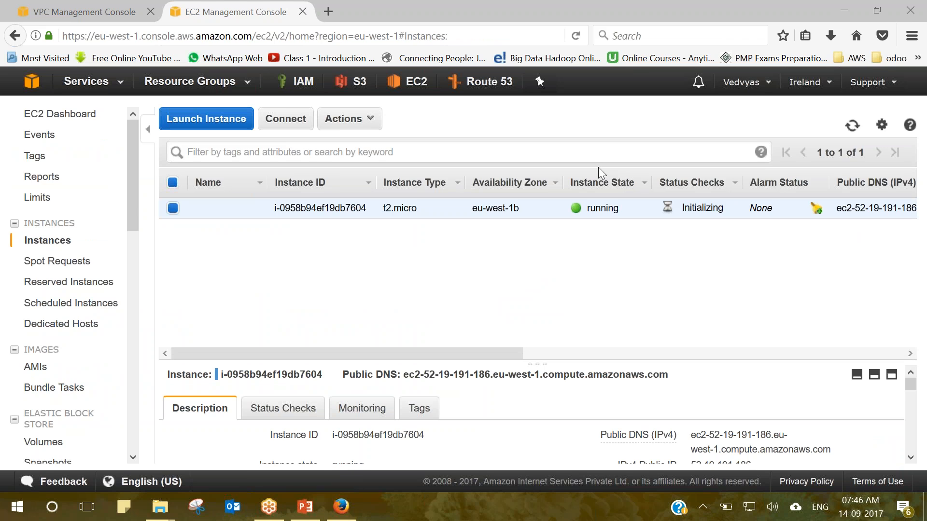
{"action": "left_click", "coordinate": [911, 385]}
{"action": "scroll", "coordinate": [911, 388], "scroll_direction": "down", "scroll_amount": 1}
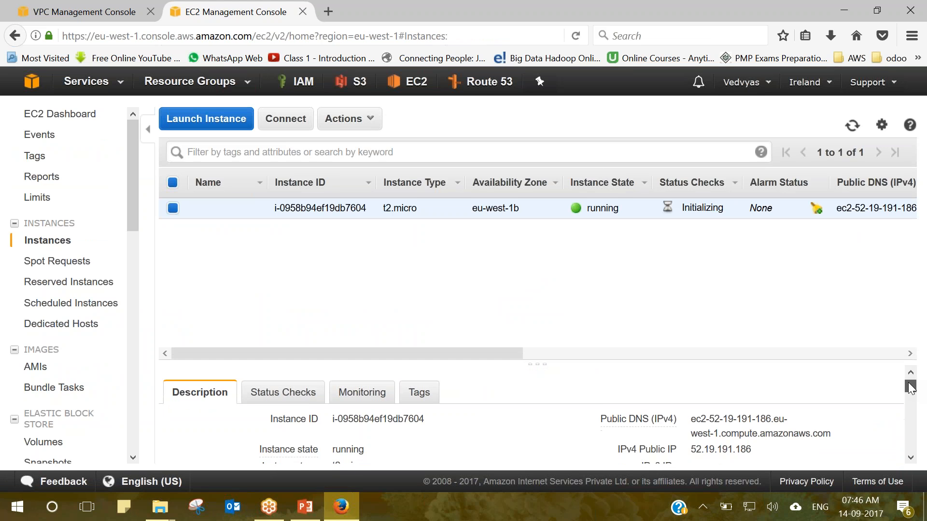
{"action": "left_click_drag", "start_coordinate": [751, 434], "coordinate": [693, 435]}
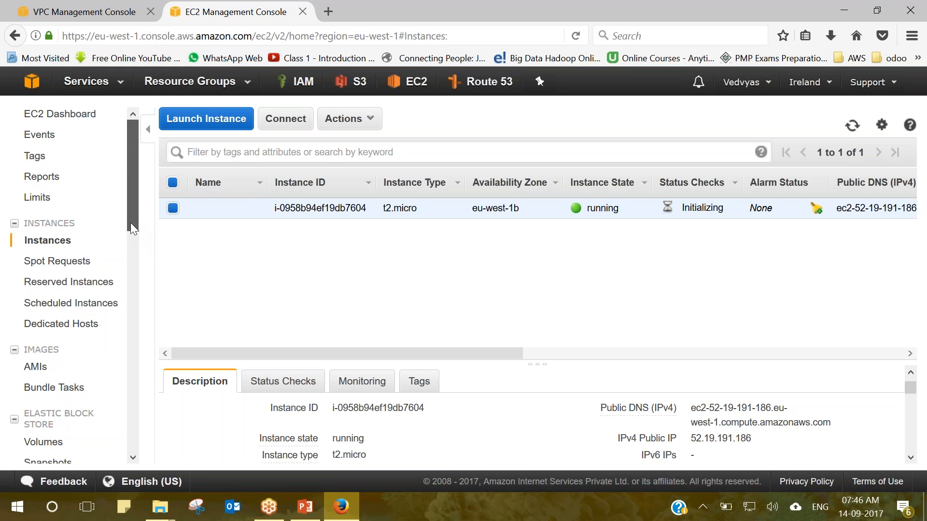
{"action": "left_click_drag", "start_coordinate": [130, 222], "coordinate": [137, 283]}
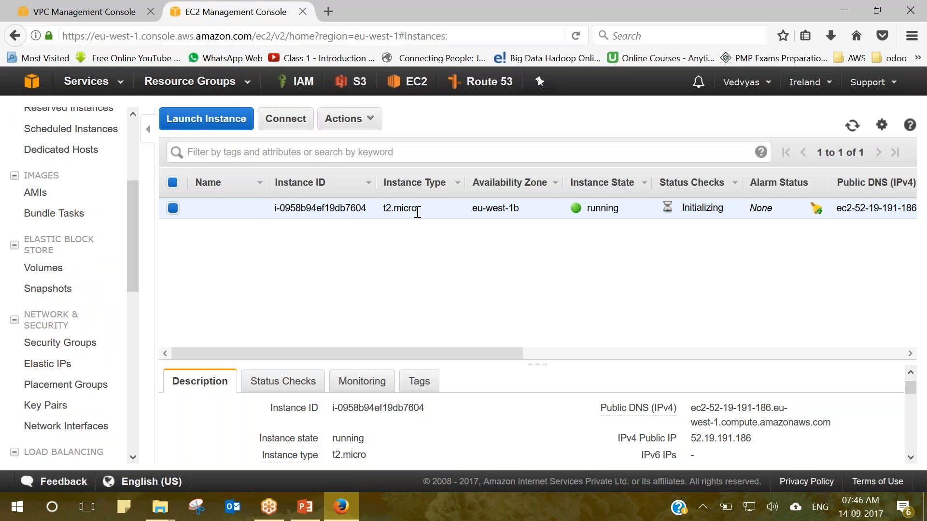
Name the running t2.micro instance NAT_Instance, replacing the first 'Nat_Instance' attempt.
{"action": "left_click", "coordinate": [251, 209]}
{"action": "type", "text": "N"}
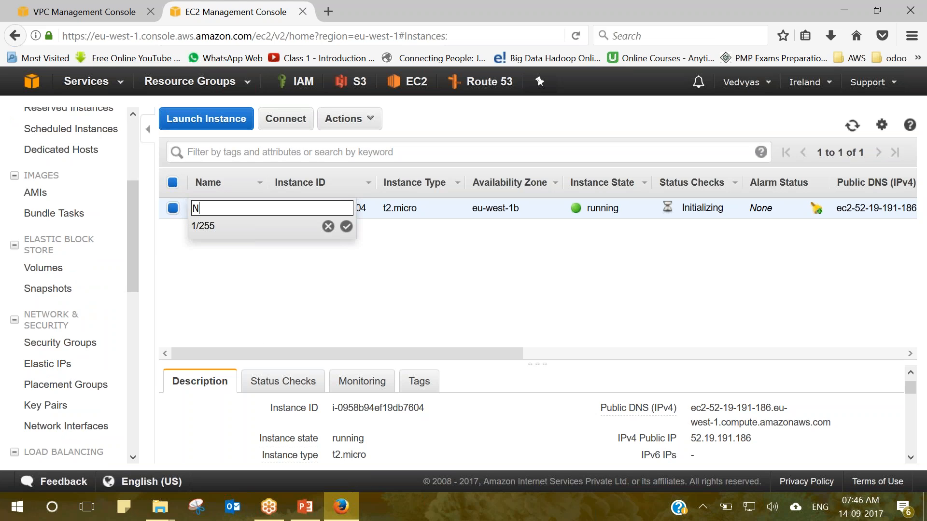
{"action": "type", "text": "at_Instance"}
{"action": "left_click", "coordinate": [313, 262]}
{"action": "double_click", "coordinate": [312, 262]}
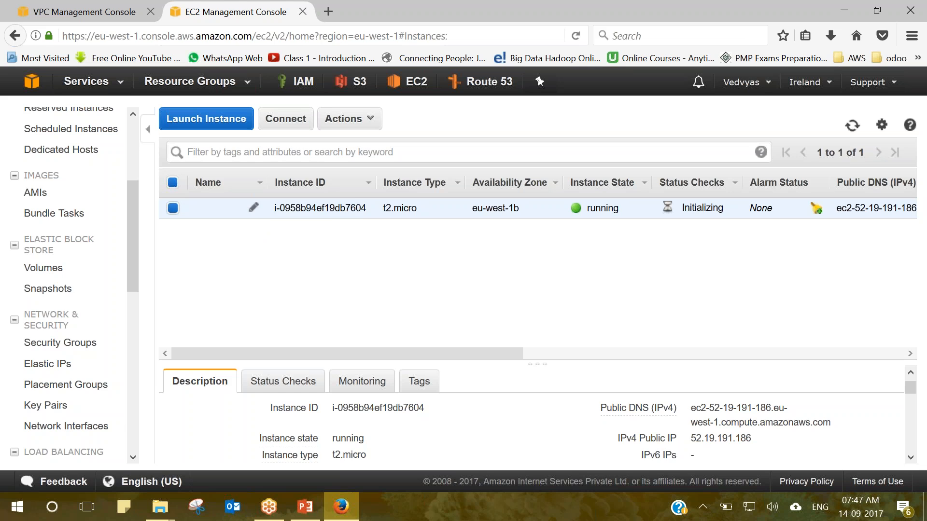
{"action": "left_click", "coordinate": [253, 208]}
{"action": "type", "text": "NAT"}
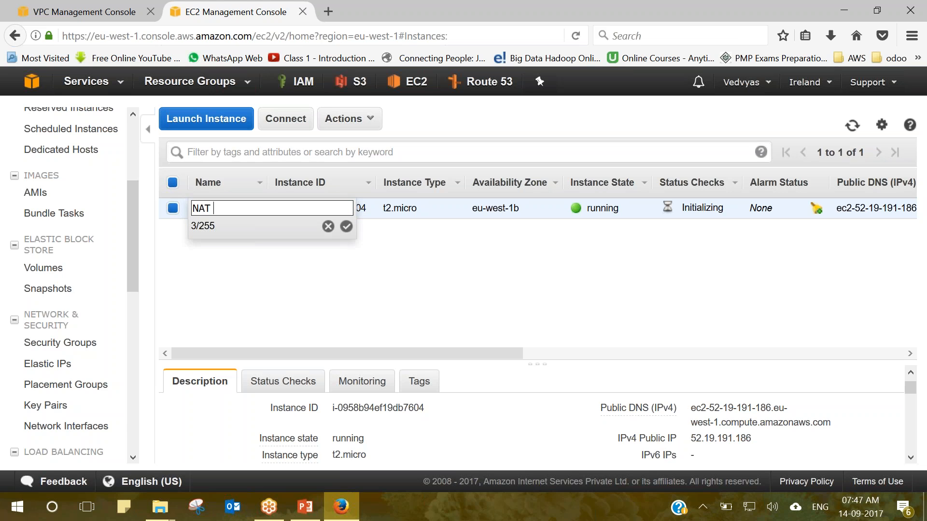
{"action": "key", "text": "BackSpace"}
{"action": "type", "text": "_Instance"}
{"action": "left_click", "coordinate": [346, 226]}
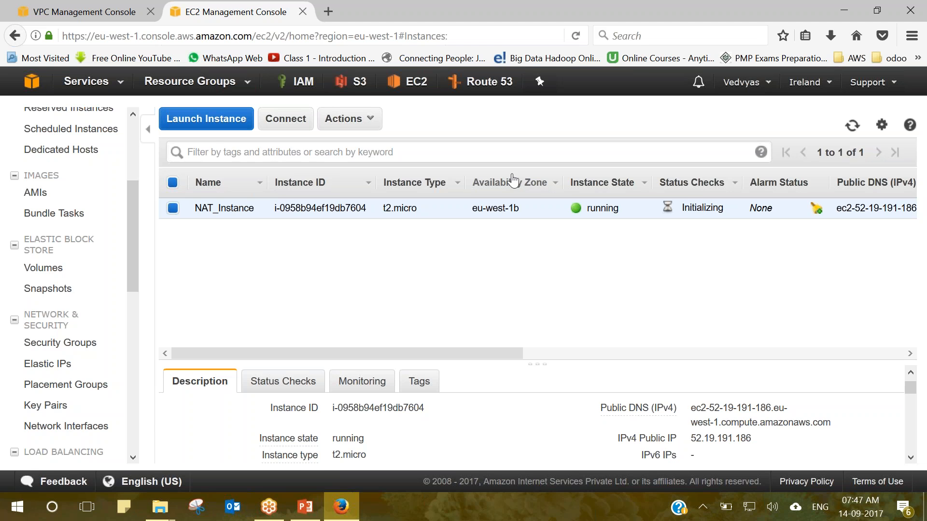
Launch a second Amazon Linux AMI 2017.03.1 instance in demo_10's subnet_01 and reach Review.
{"action": "left_click", "coordinate": [198, 120]}
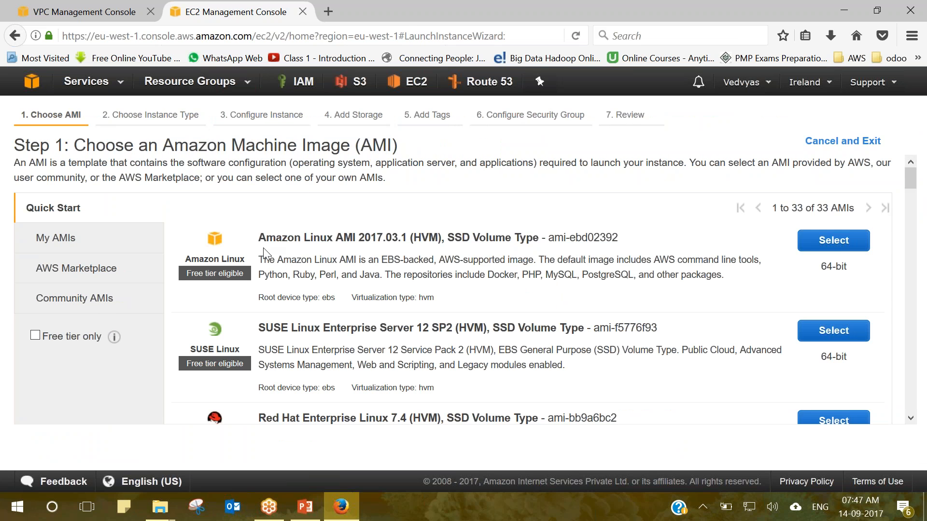
{"action": "left_click_drag", "start_coordinate": [289, 245], "coordinate": [541, 238]}
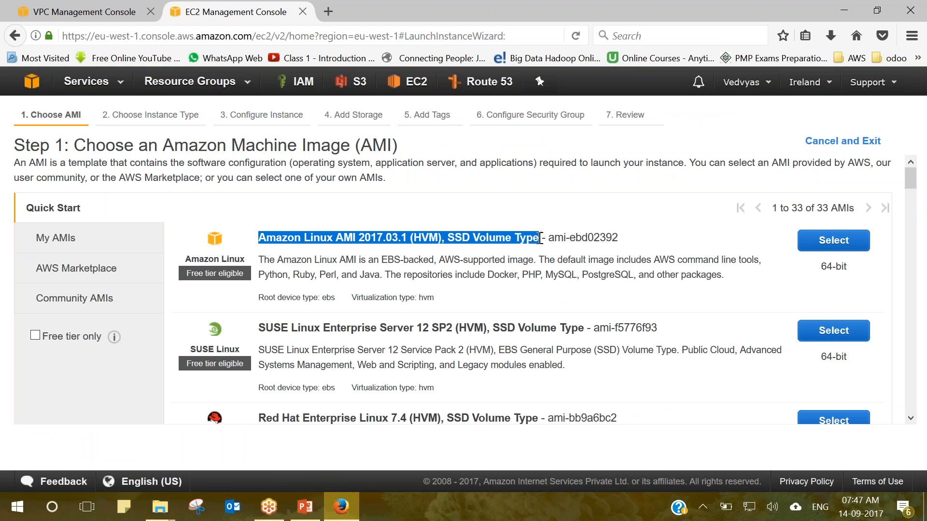
{"action": "left_click", "coordinate": [834, 240]}
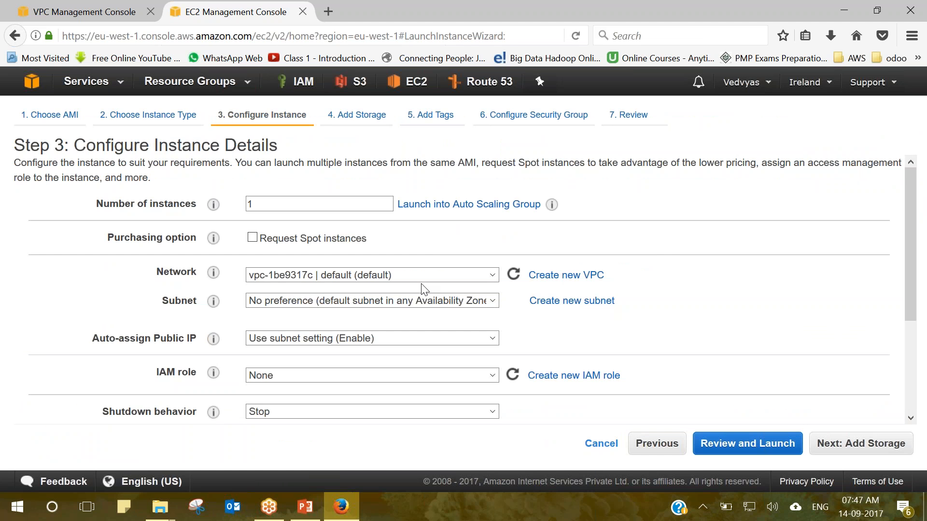
{"action": "left_click", "coordinate": [374, 277]}
{"action": "left_click", "coordinate": [338, 290]}
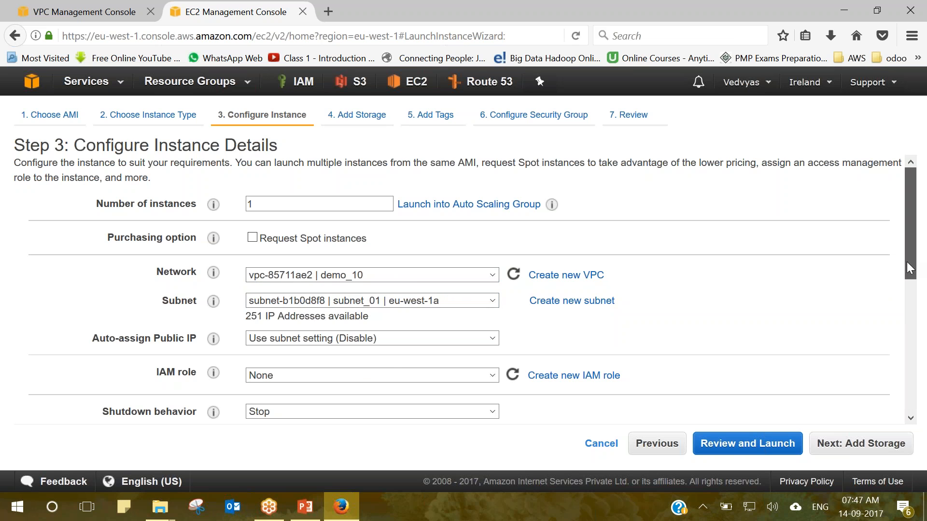
{"action": "left_click_drag", "start_coordinate": [907, 262], "coordinate": [905, 403]}
{"action": "left_click", "coordinate": [774, 443]}
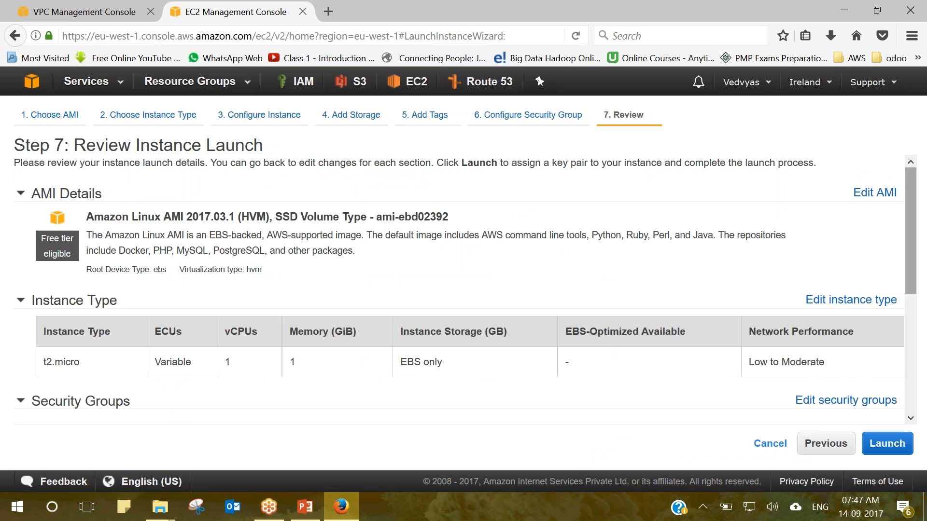
Add inbound HTTP and HTTPS rules to the instance's security group.
{"action": "scroll", "coordinate": [910, 231], "scroll_direction": "down", "scroll_amount": 2}
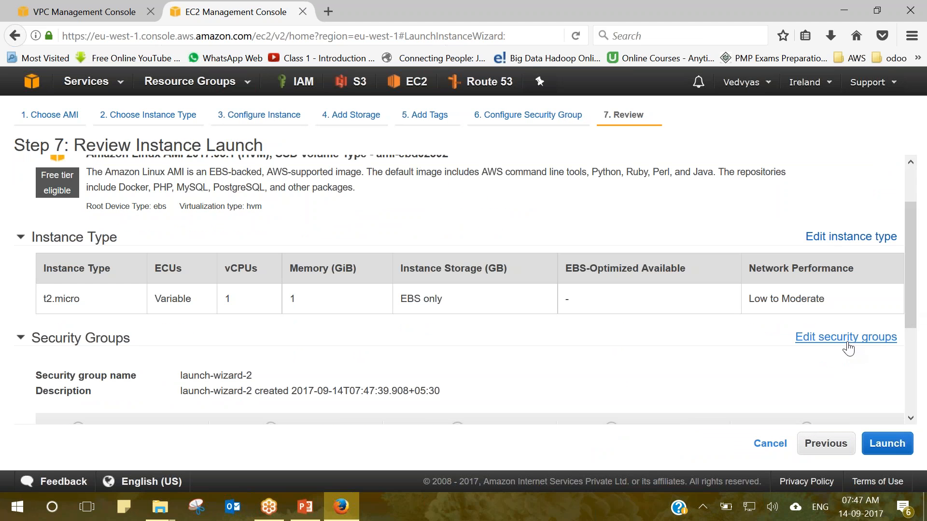
{"action": "left_click", "coordinate": [847, 338]}
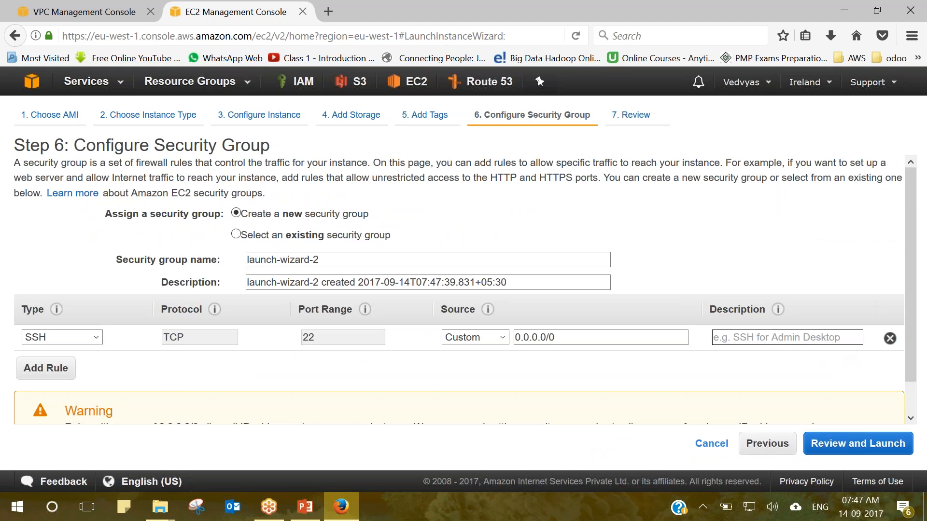
{"action": "left_click", "coordinate": [42, 368]}
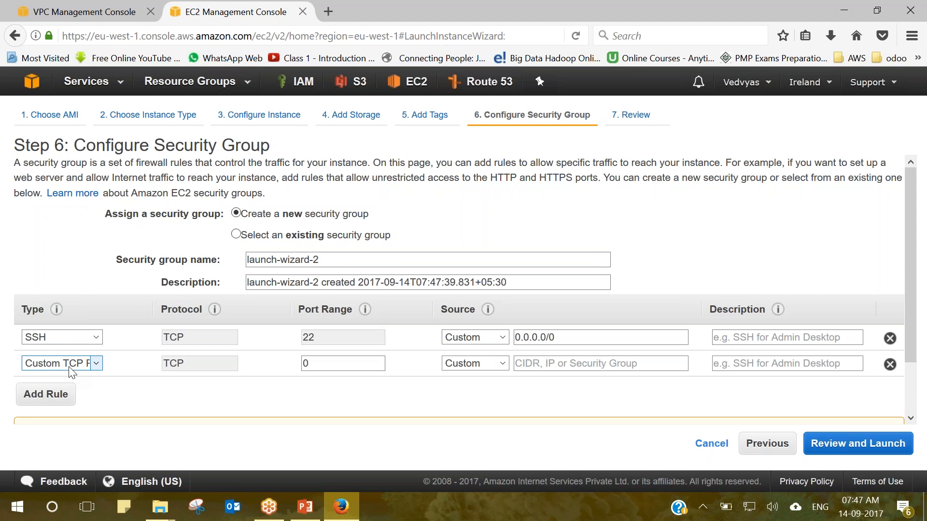
{"action": "left_click", "coordinate": [70, 368]}
{"action": "key", "text": "h"}
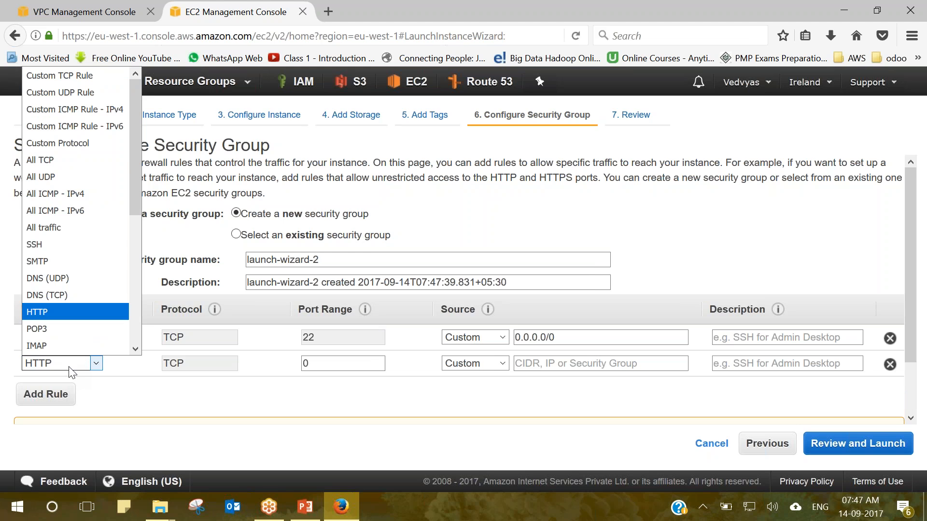
{"action": "left_click", "coordinate": [45, 312]}
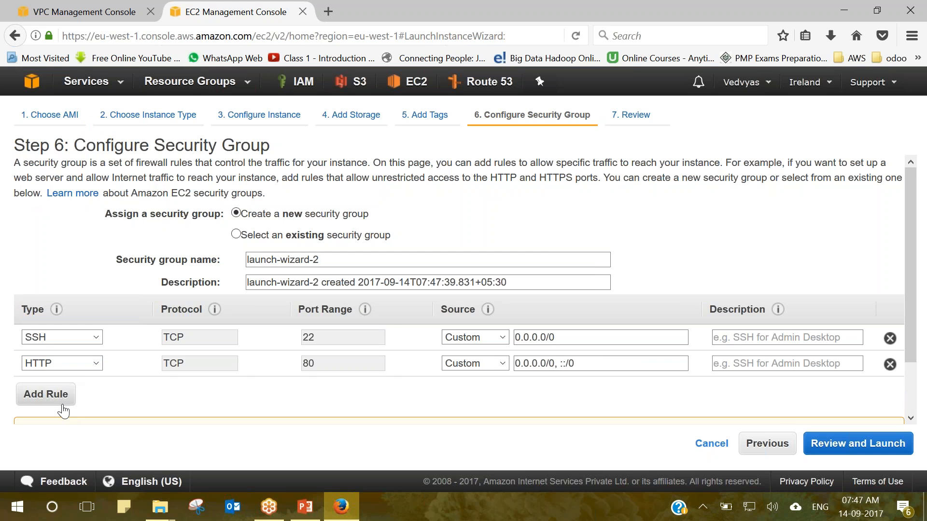
{"action": "left_click", "coordinate": [62, 406]}
{"action": "left_click", "coordinate": [70, 393]}
{"action": "key", "text": "h"}
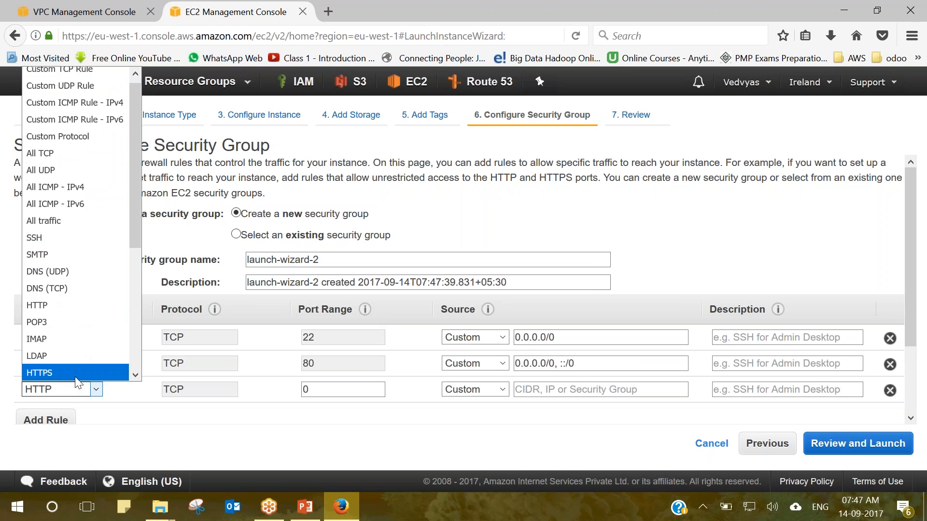
{"action": "left_click", "coordinate": [76, 379]}
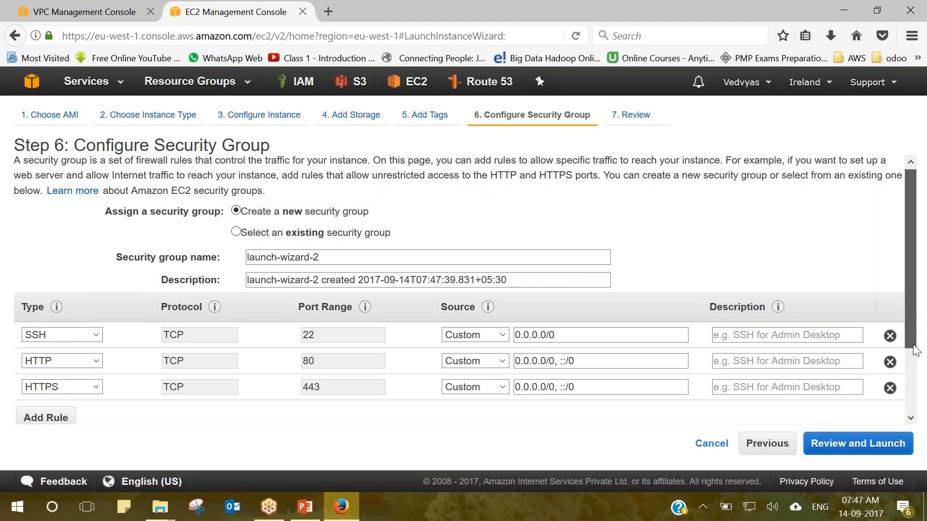
Review and launch the instance with the ireland key pair, then view the instances list.
{"action": "scroll", "coordinate": [919, 409], "scroll_direction": "down", "scroll_amount": 3}
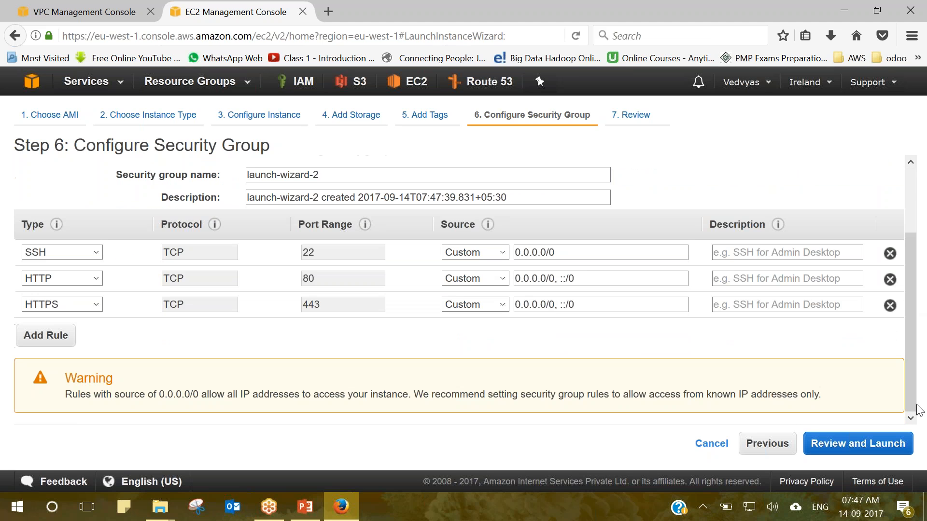
{"action": "left_click", "coordinate": [872, 444]}
{"action": "left_click", "coordinate": [881, 443]}
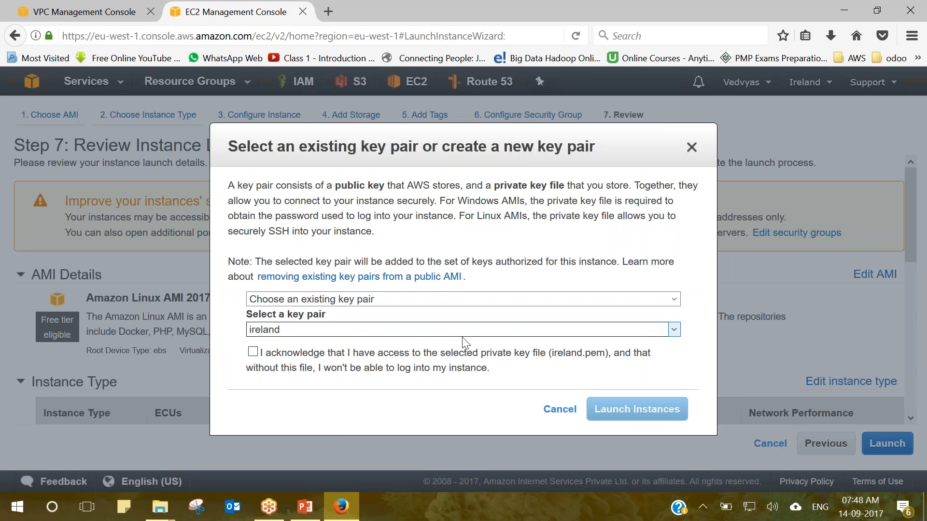
{"action": "left_click", "coordinate": [252, 352]}
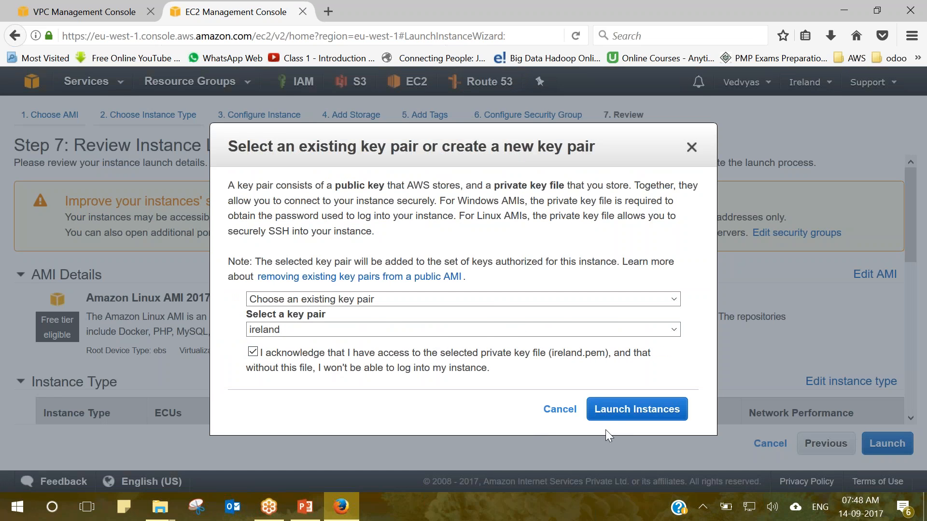
{"action": "left_click", "coordinate": [623, 416]}
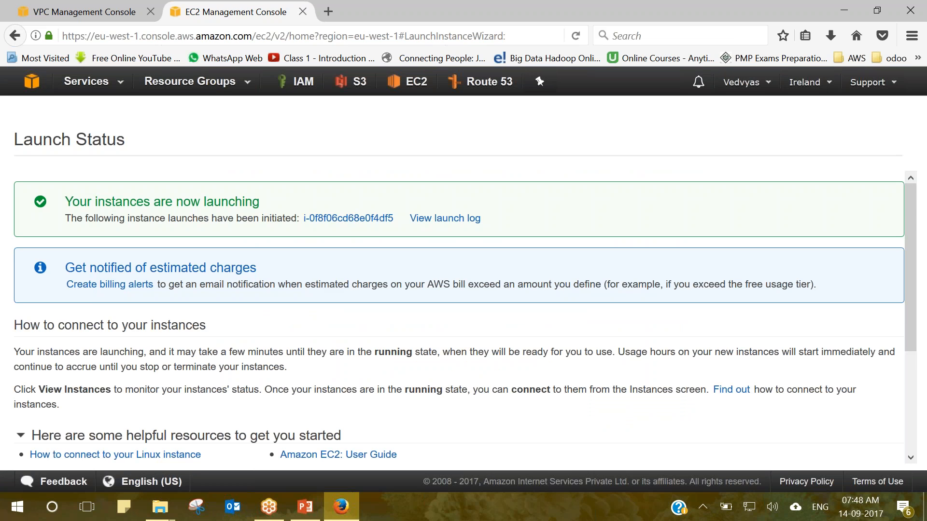
{"action": "left_click_drag", "start_coordinate": [911, 345], "coordinate": [912, 447]}
{"action": "left_click", "coordinate": [878, 455]}
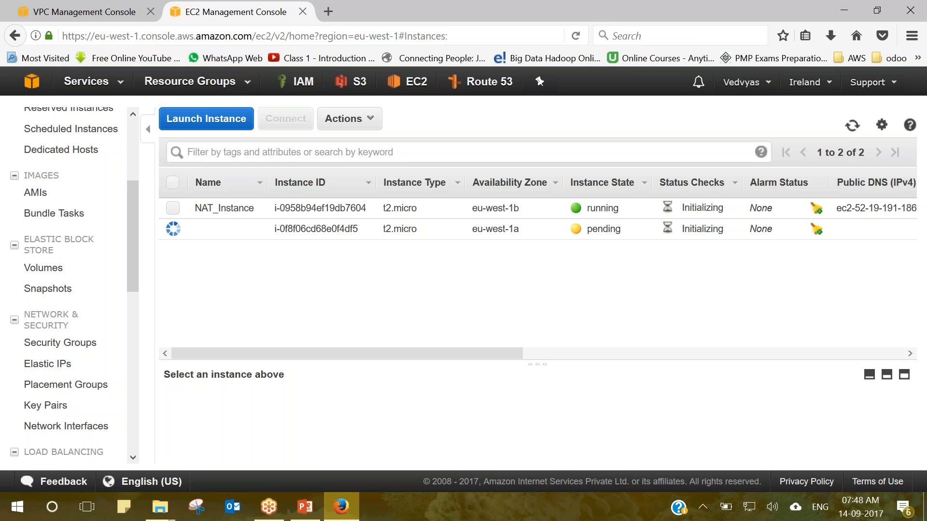
Refresh the list and name the second instance Private_Instance.
{"action": "left_click", "coordinate": [853, 135]}
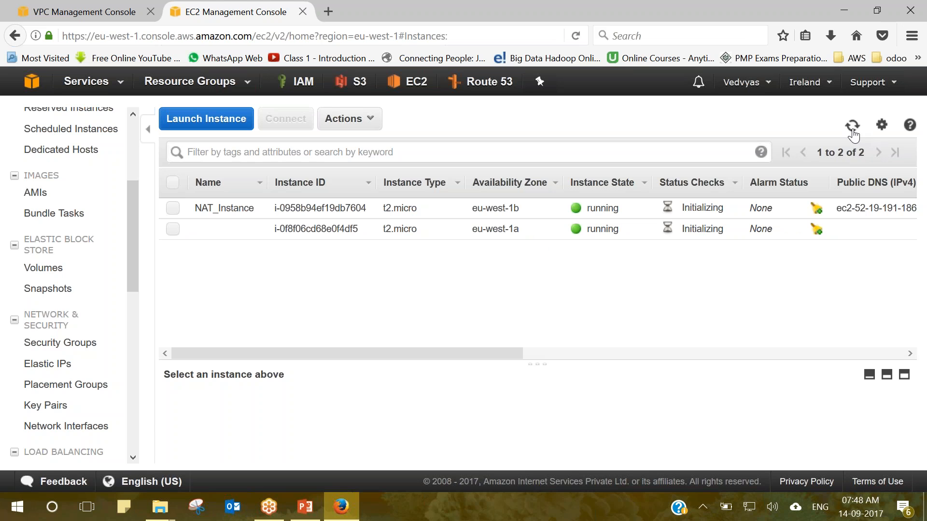
{"action": "mouse_move", "coordinate": [252, 235]}
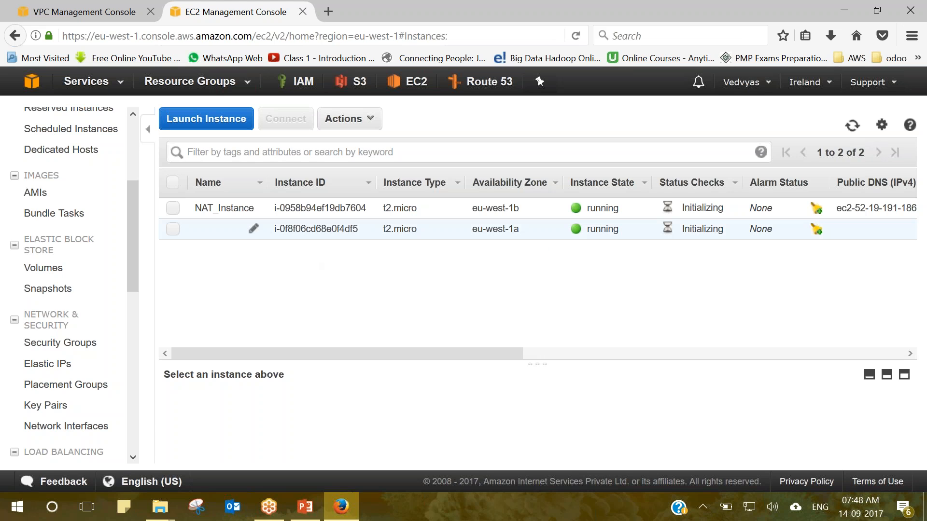
{"action": "left_click", "coordinate": [253, 230]}
{"action": "type", "text": "P"}
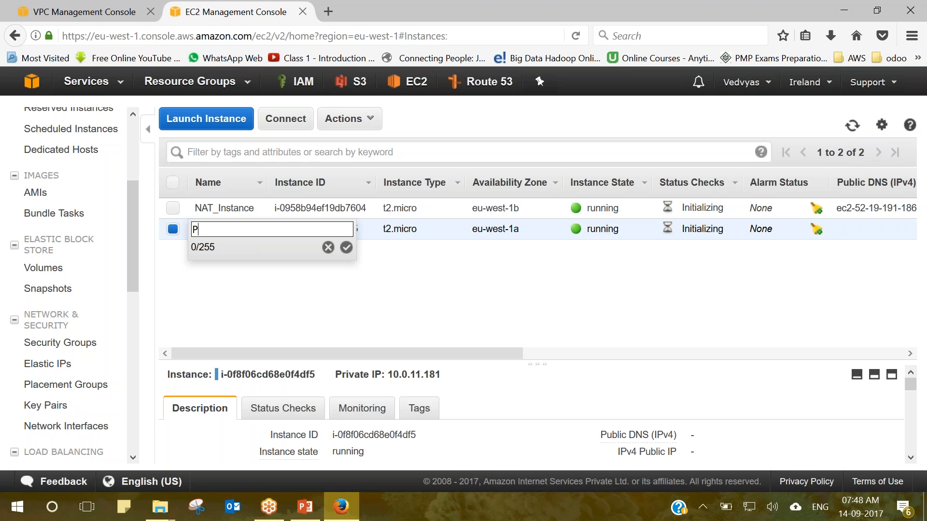
{"action": "type", "text": "rivate_Instance"}
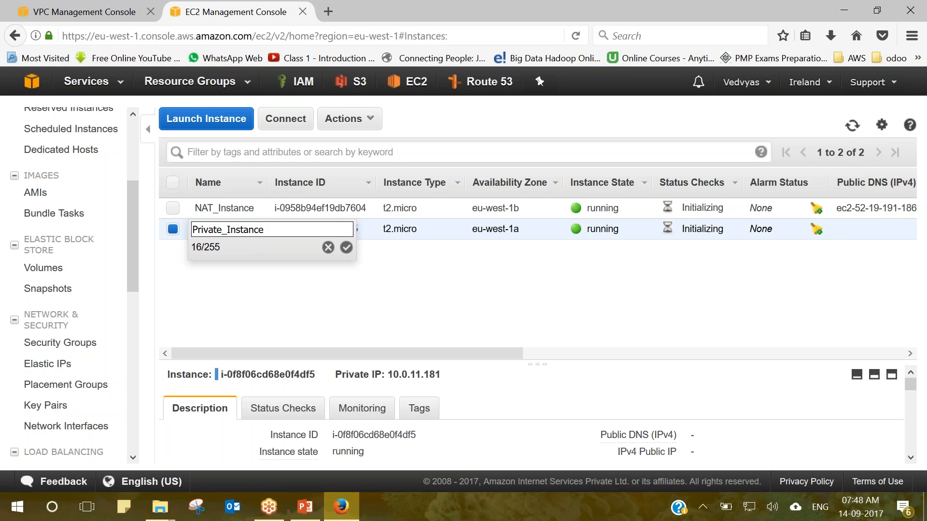
{"action": "left_click", "coordinate": [347, 247]}
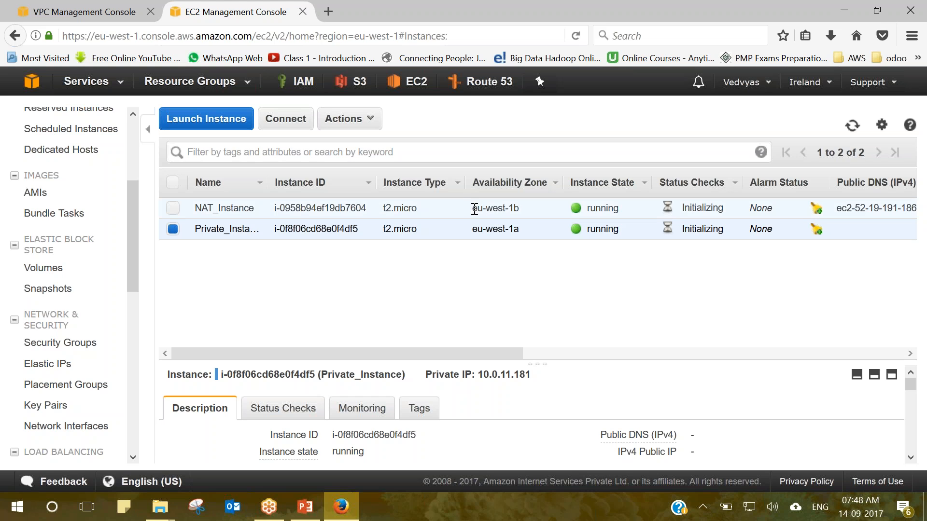
Compare the zones, eu-west-1b for NAT_Instance and eu-west-1a for Private_Instance, and refresh the list.
{"action": "left_click_drag", "start_coordinate": [472, 209], "coordinate": [519, 208]}
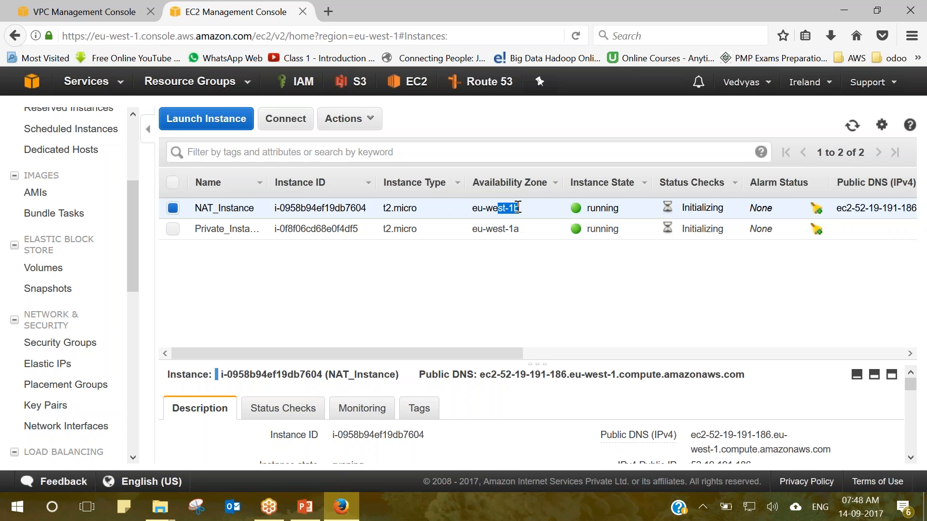
{"action": "left_click", "coordinate": [473, 229]}
{"action": "left_click_drag", "start_coordinate": [474, 228], "coordinate": [520, 230]}
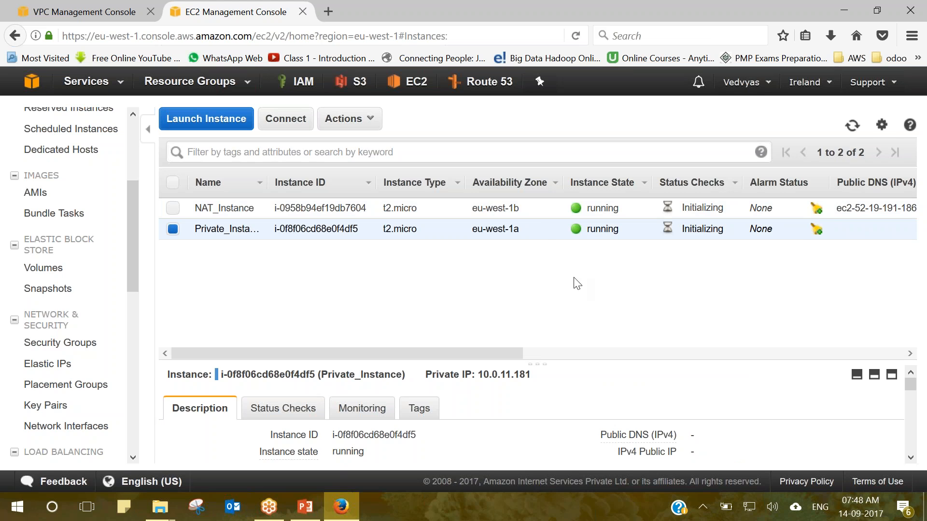
{"action": "left_click", "coordinate": [853, 125]}
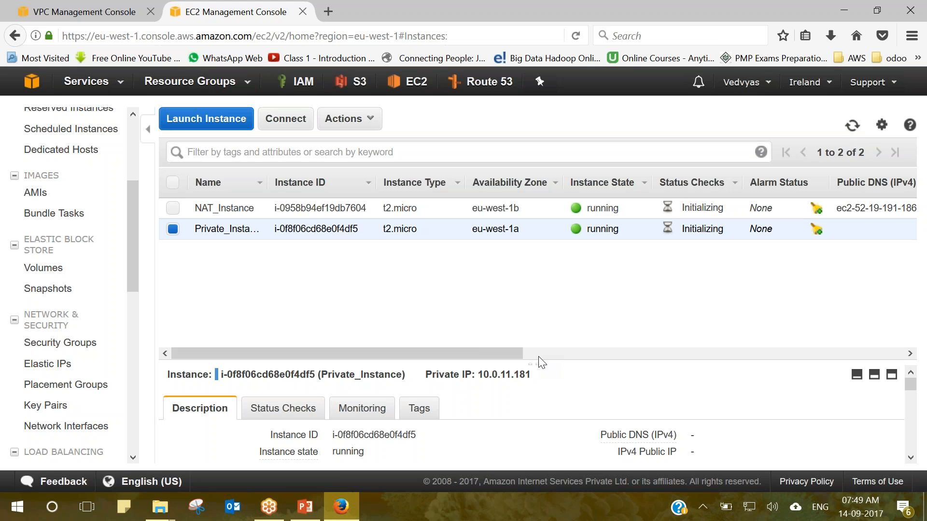
{"action": "left_click", "coordinate": [853, 127]}
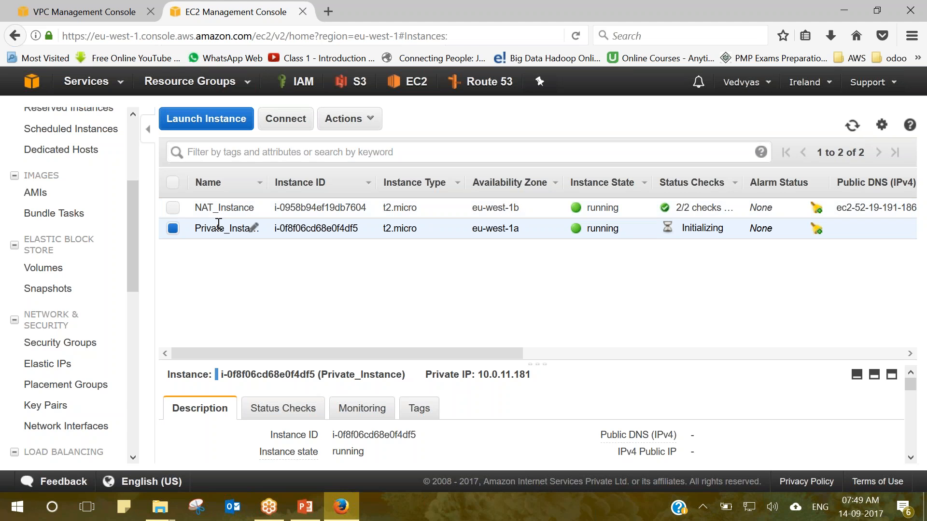
Select only NAT_Instance and copy its public IP 52.19.191.186.
{"action": "left_click", "coordinate": [172, 212]}
{"action": "left_click", "coordinate": [173, 229]}
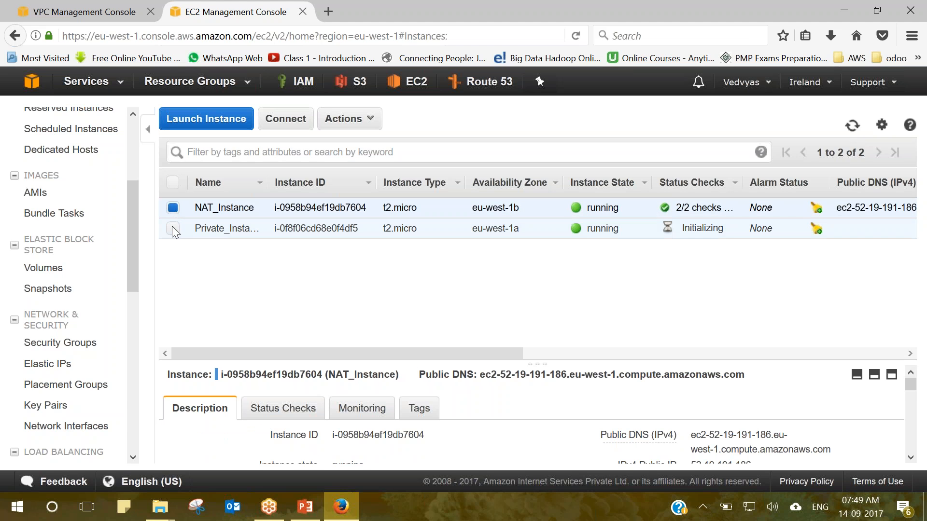
{"action": "scroll", "coordinate": [911, 394], "scroll_direction": "down", "scroll_amount": 1}
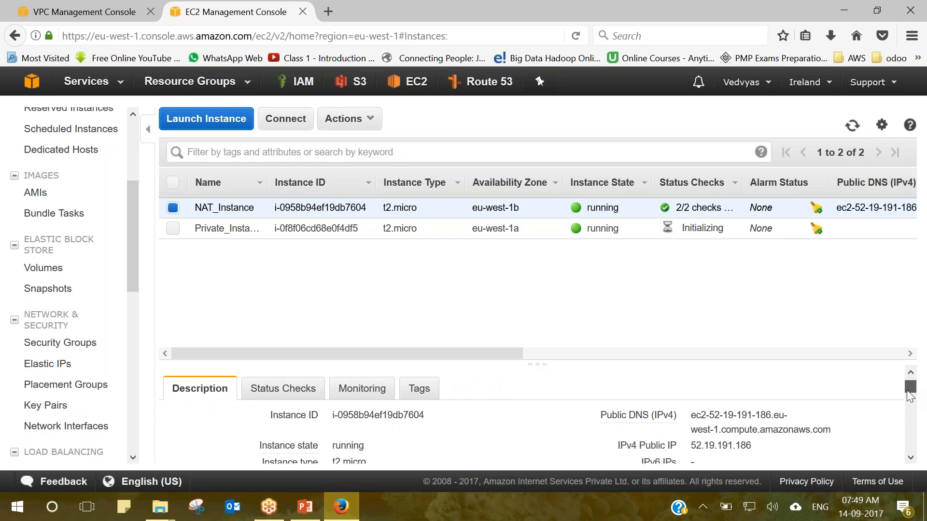
{"action": "left_click_drag", "start_coordinate": [752, 439], "coordinate": [693, 440]}
{"action": "key", "text": "ctrl+c"}
Load the ireland.ppk key from the desktop into Pageant.
{"action": "key", "text": "super+d"}
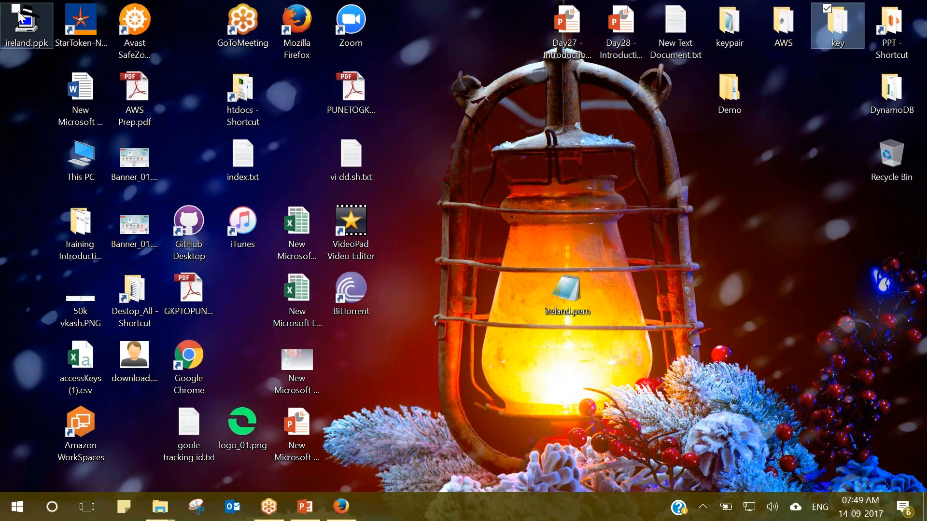
{"action": "left_click", "coordinate": [32, 24]}
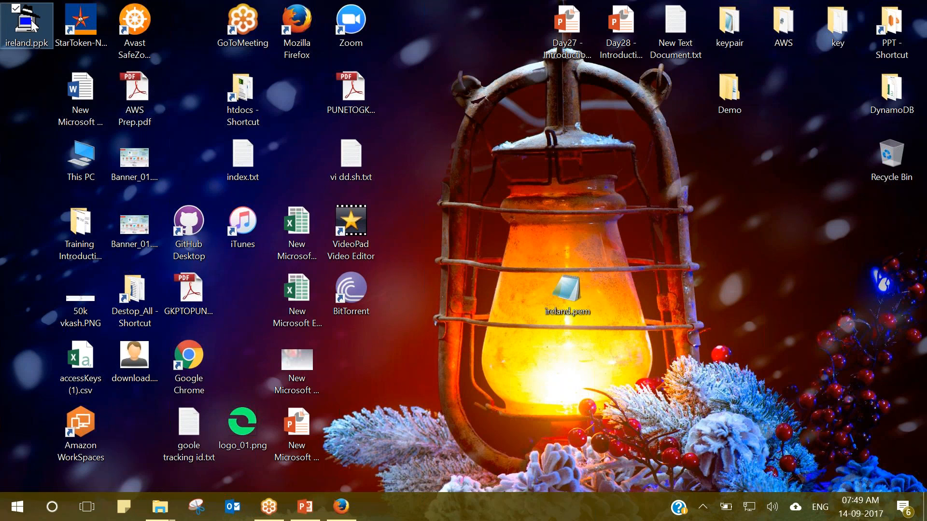
{"action": "double_click", "coordinate": [32, 25]}
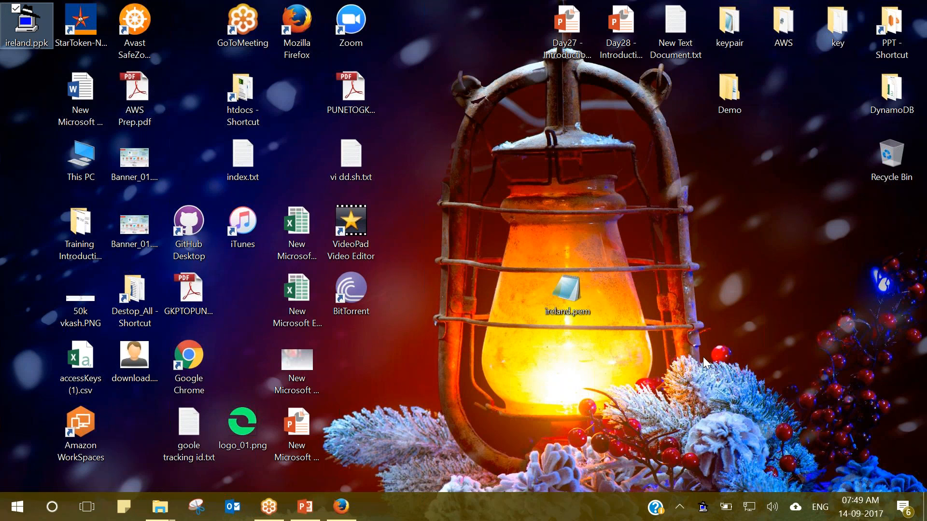
Start a new PuTTY session with host 52.19.191.186.
{"action": "right_click", "coordinate": [704, 506]}
{"action": "left_click", "coordinate": [658, 396]}
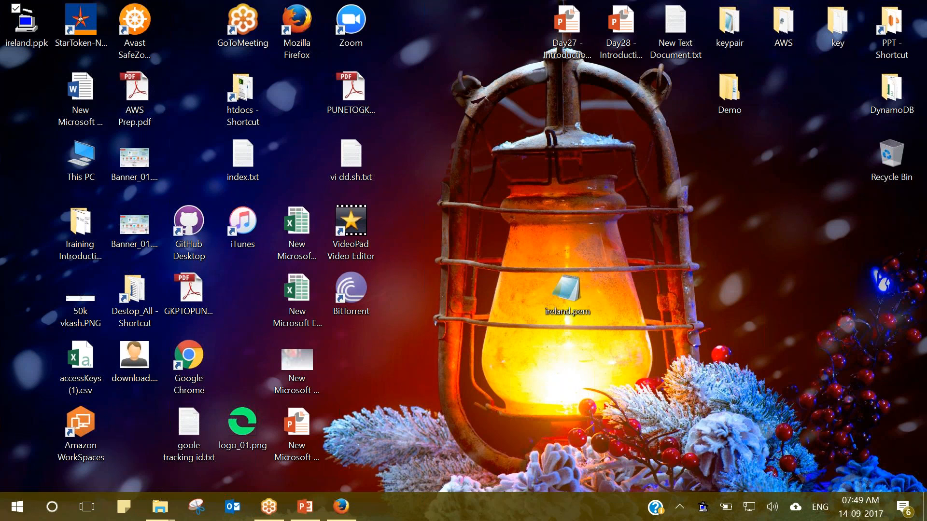
{"action": "key", "text": "ctrl+v"}
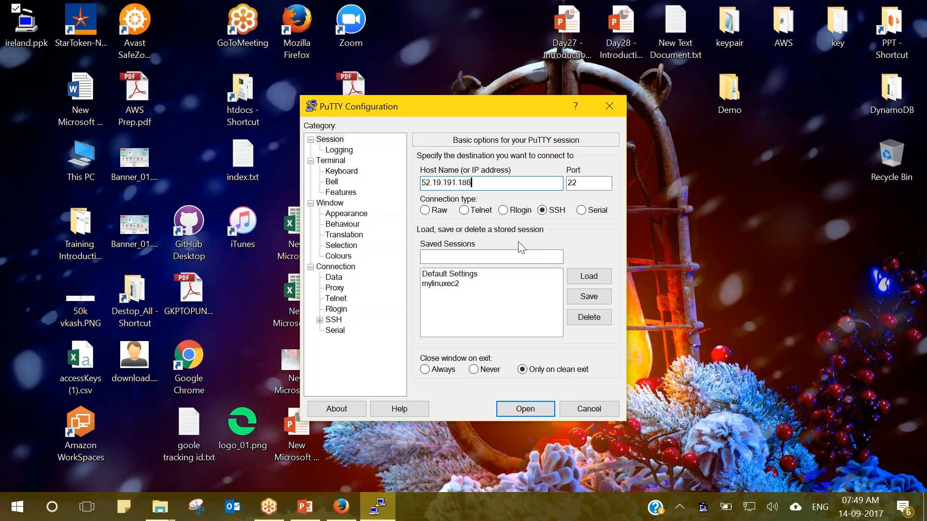
Set ireland.ppk as the SSH auth private key and open the connection.
{"action": "left_click", "coordinate": [317, 324]}
{"action": "left_click", "coordinate": [319, 320]}
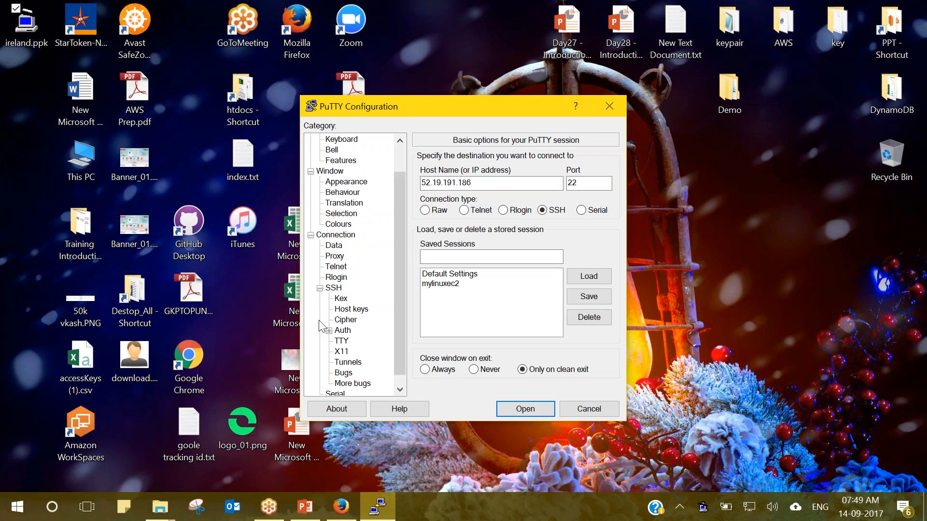
{"action": "left_click", "coordinate": [343, 330]}
{"action": "left_click", "coordinate": [600, 311]}
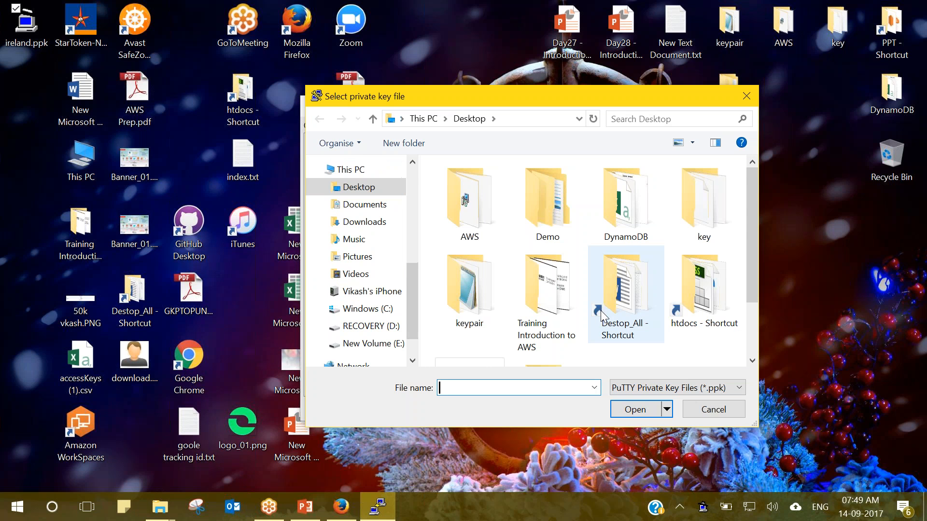
{"action": "type", "text": "ire"}
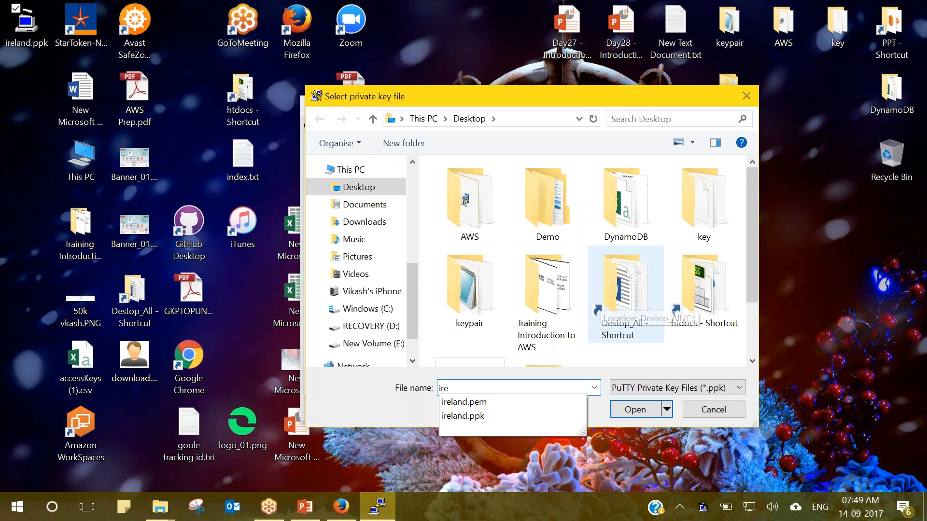
{"action": "left_click", "coordinate": [503, 415]}
{"action": "left_click", "coordinate": [632, 411]}
{"action": "left_click", "coordinate": [534, 406]}
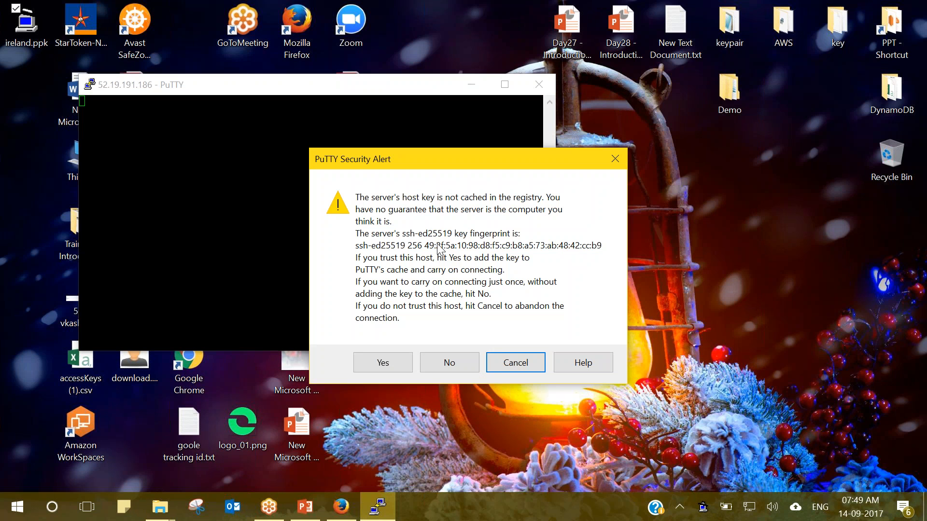
Accept the host key and log in to the NAT instance as ec2-user.
{"action": "left_click", "coordinate": [387, 361]}
{"action": "type", "text": "ec2-user"}
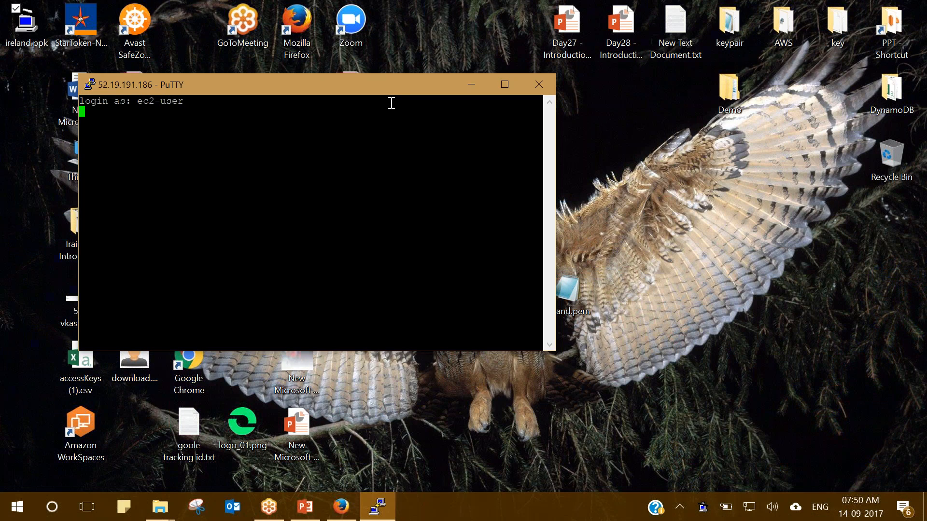
{"action": "key", "text": "Return"}
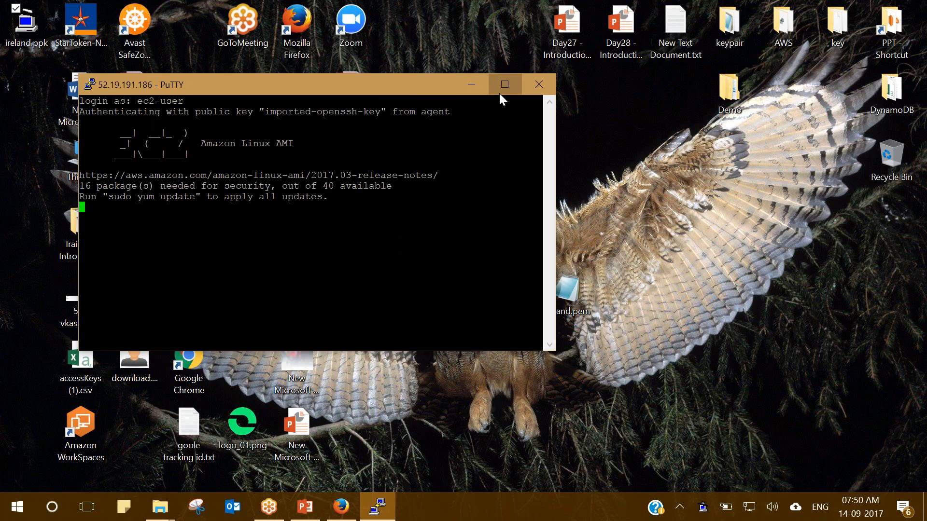
{"action": "left_click", "coordinate": [499, 94]}
{"action": "left_click_drag", "start_coordinate": [251, 5], "coordinate": [420, 73]}
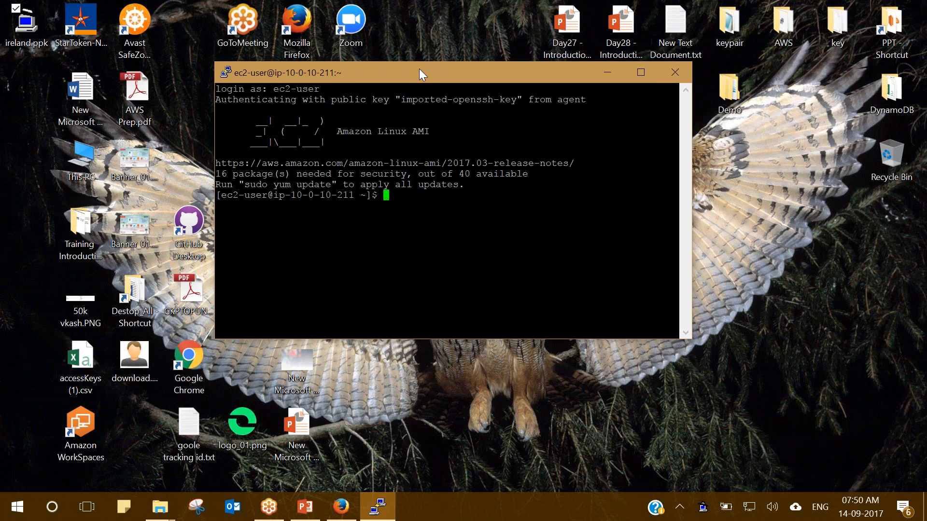
Become root with sudo -s and run yum update -y.
{"action": "type", "text": "sumo"}
{"action": "key", "text": "BackSpace"}
{"action": "key", "text": "BackSpace"}
{"action": "key", "text": "BackSpace"}
{"action": "type", "text": "do -s"}
{"action": "key", "text": "Return"}
{"action": "type", "text": "yu"}
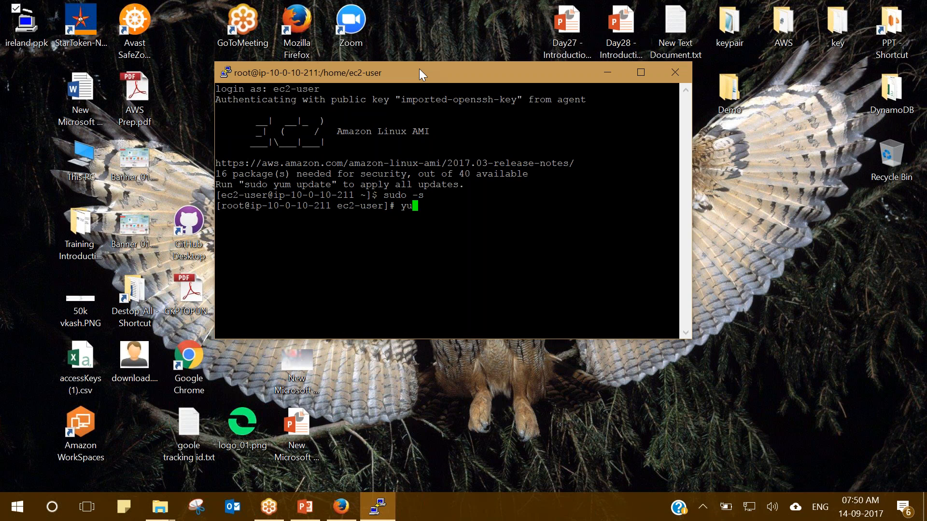
{"action": "type", "text": "m update -y"}
{"action": "key", "text": "Return"}
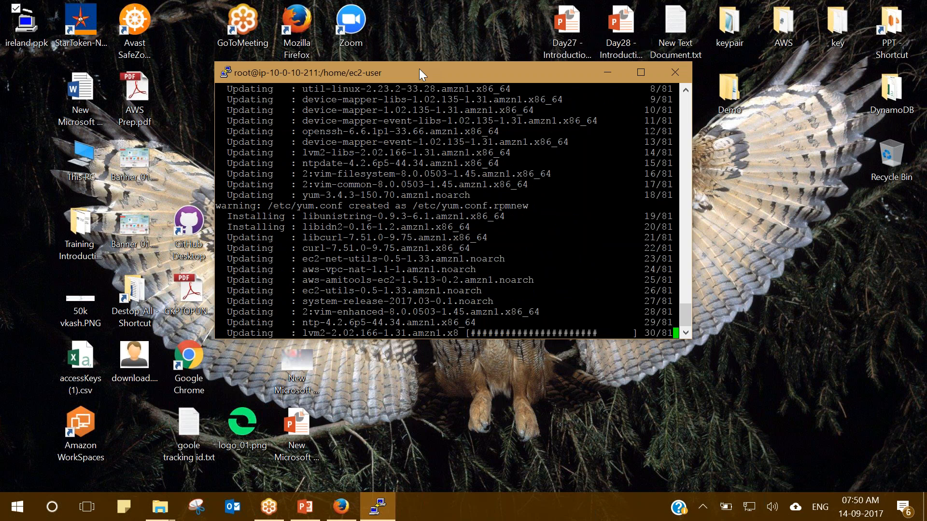
Return to the EC2 console and refresh the instance list twice to check both instances.
{"action": "mouse_move", "coordinate": [348, 510]}
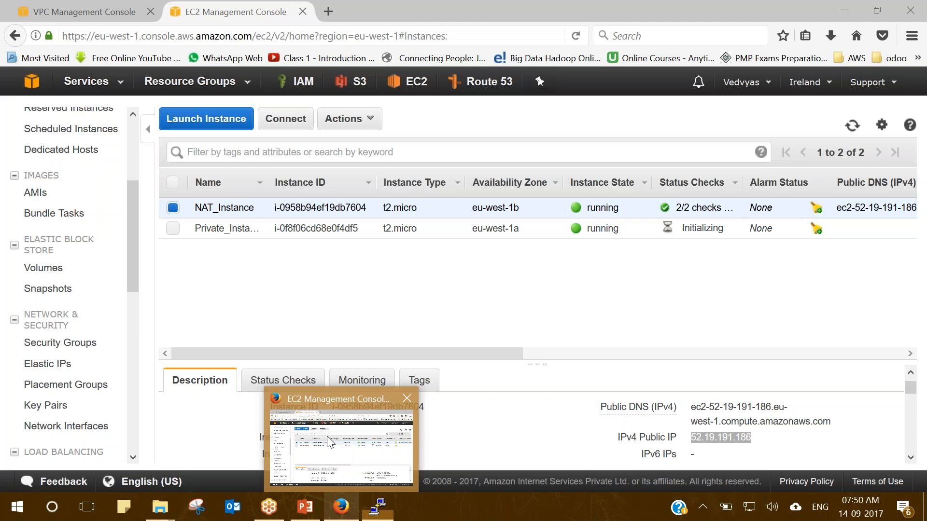
{"action": "left_click", "coordinate": [330, 442]}
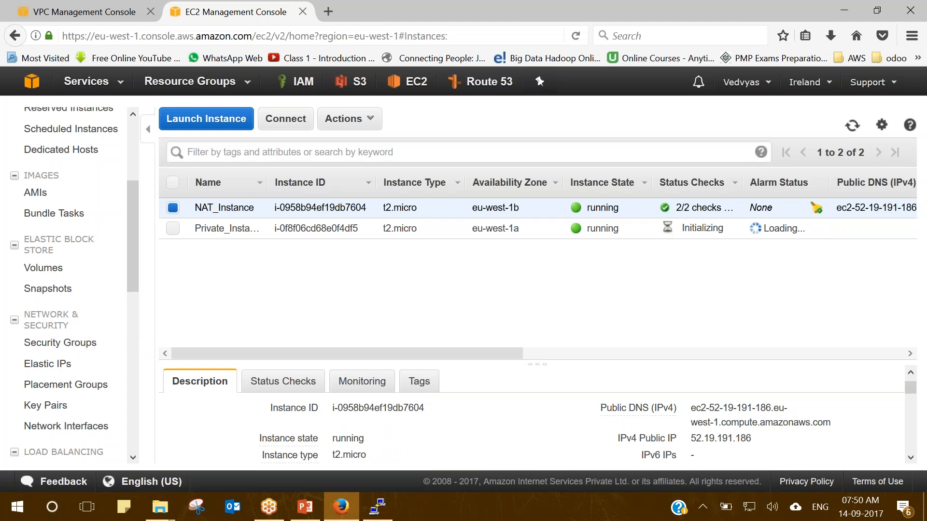
{"action": "left_click", "coordinate": [853, 126]}
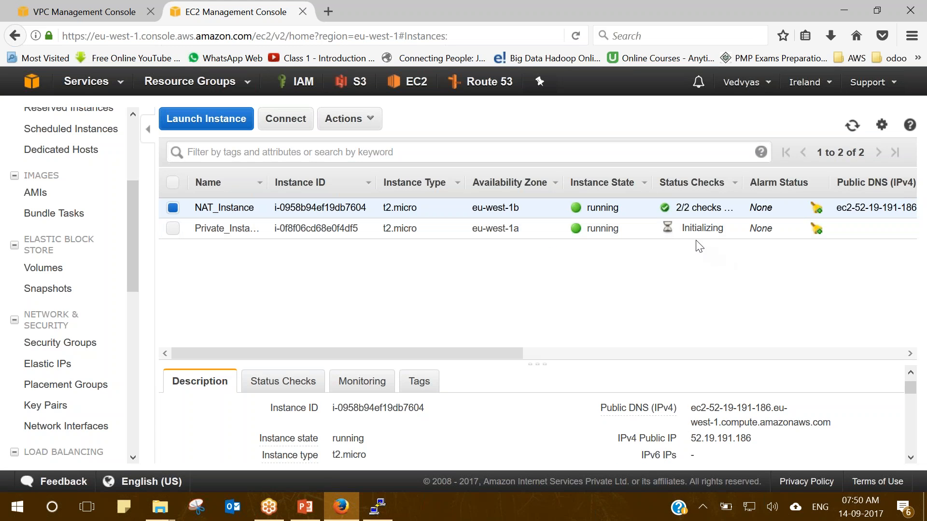
{"action": "left_click", "coordinate": [852, 126]}
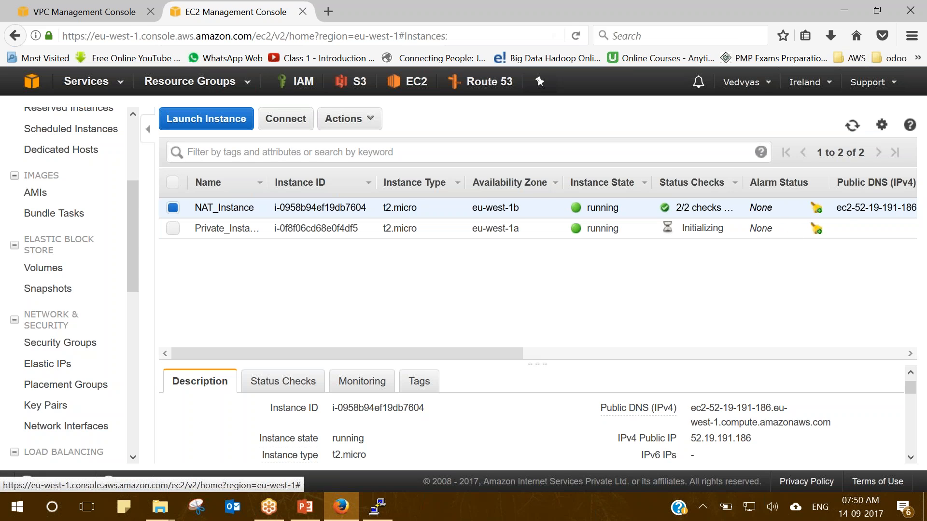
Check the terminal, then bring up the 'Create a NAT Instance' PowerPoint slide.
{"action": "left_click", "coordinate": [847, 12]}
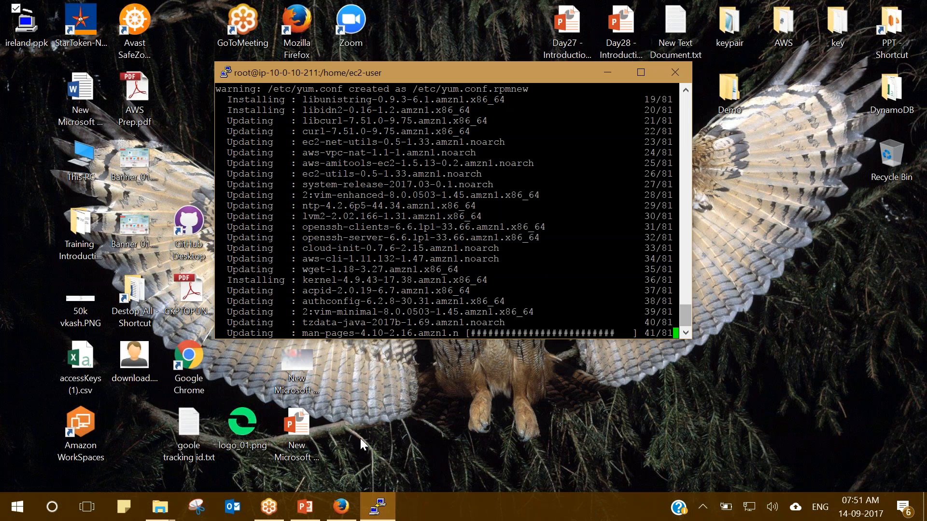
{"action": "left_click", "coordinate": [333, 515]}
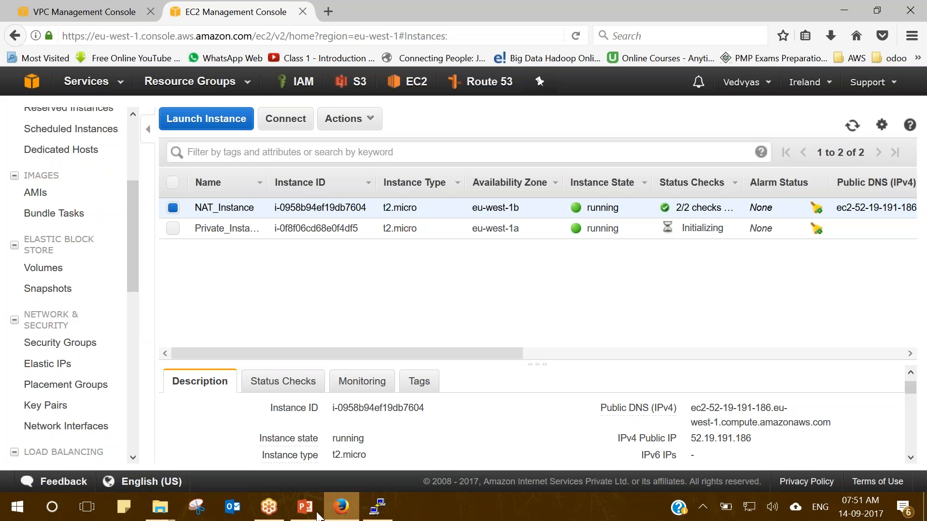
{"action": "left_click", "coordinate": [306, 514]}
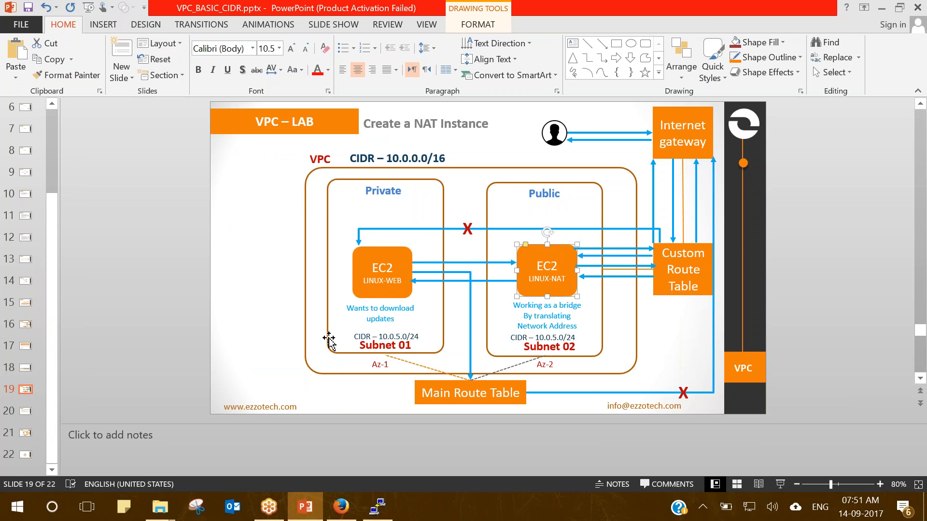
{"action": "left_click", "coordinate": [569, 256]}
{"action": "left_click", "coordinate": [678, 290]}
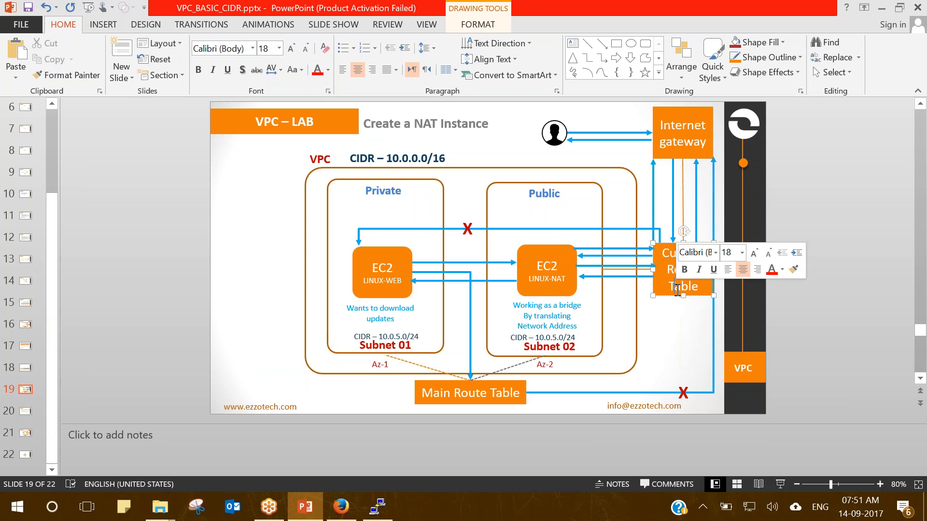